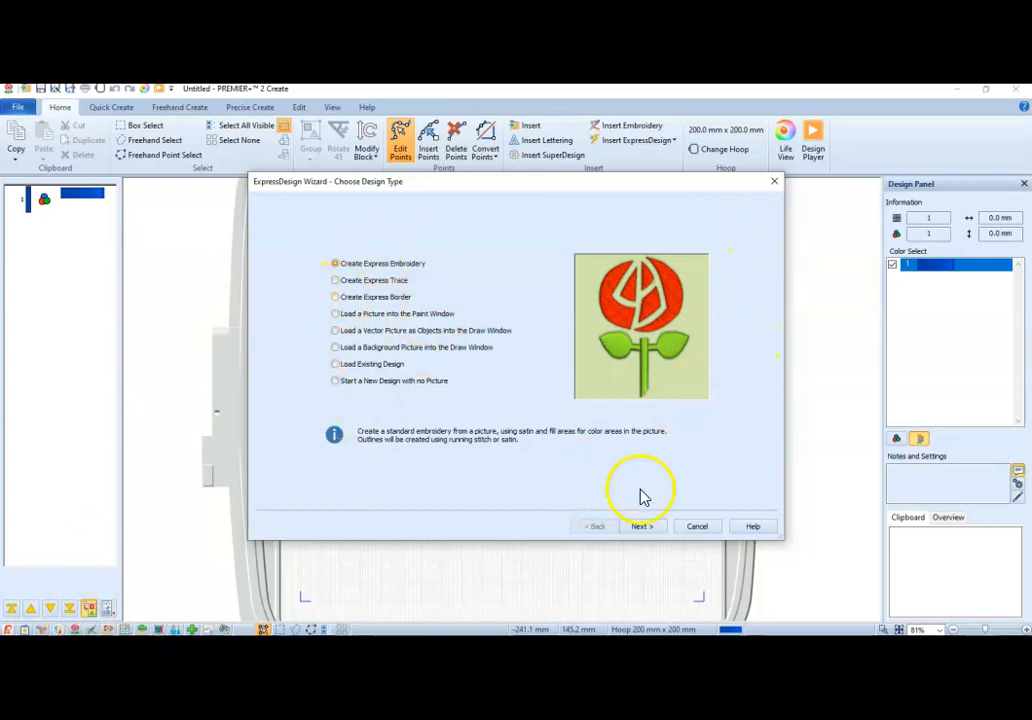
# Skip the ExpressDesign Wizard and set new shapes to have a Running Stitch line with no pattern fill.
pyautogui.click(700, 529)
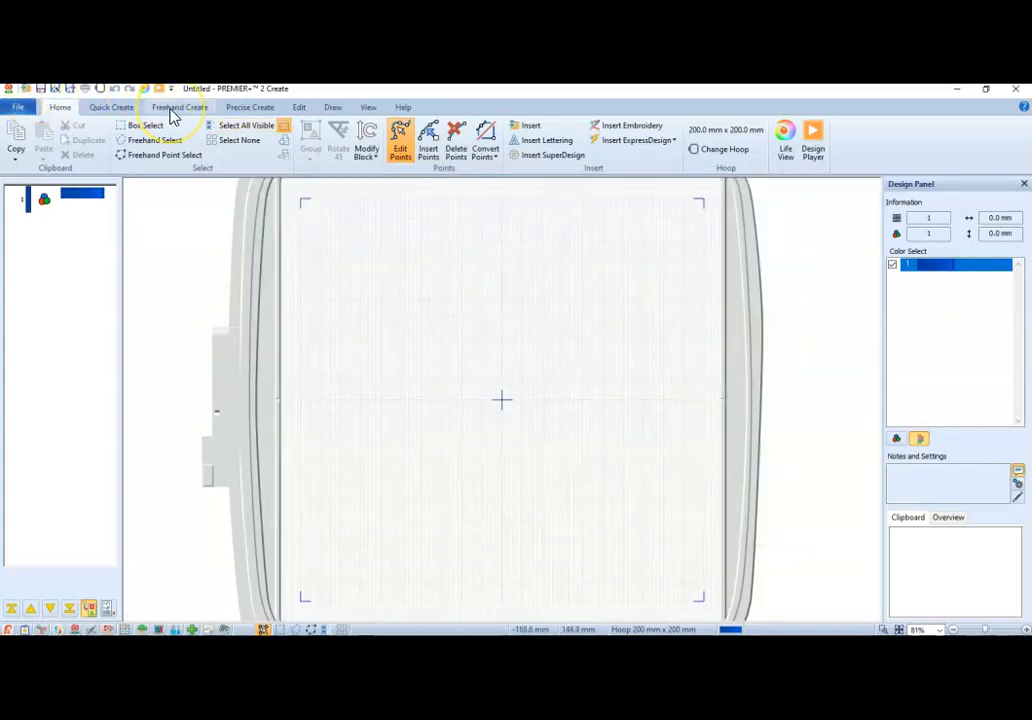
pyautogui.click(110, 107)
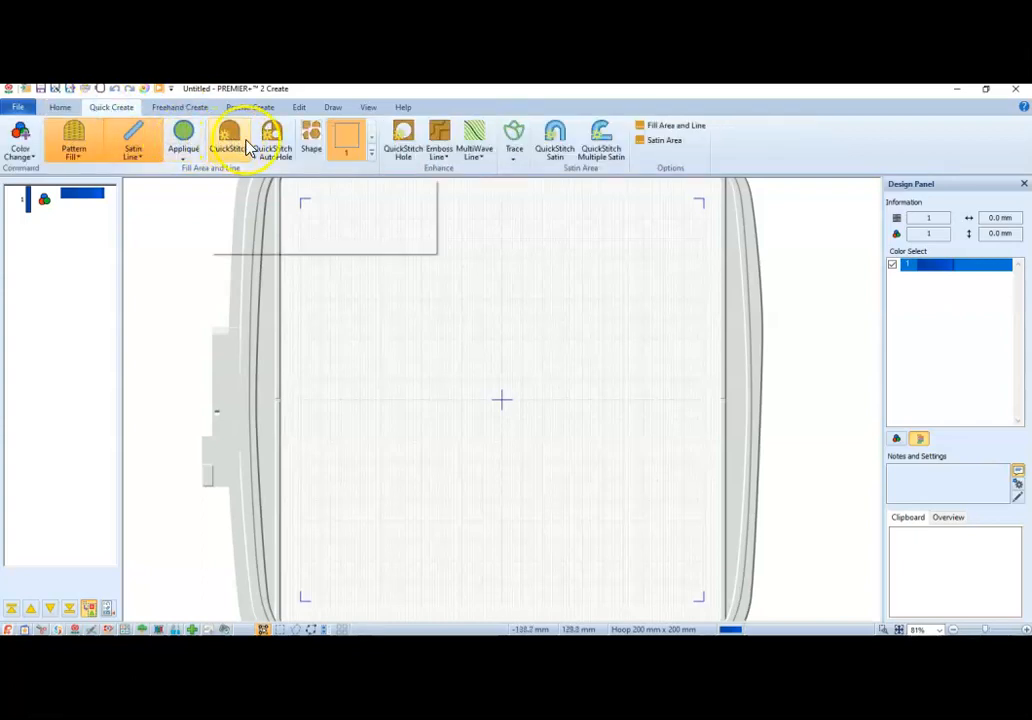
pyautogui.click(372, 153)
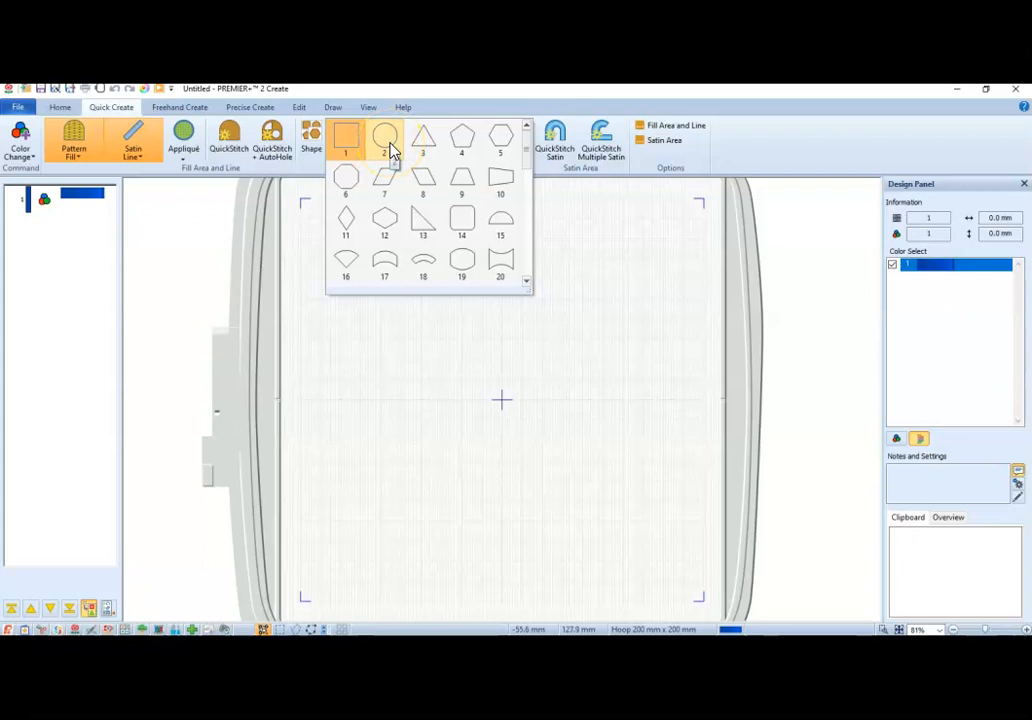
pyautogui.click(85, 131)
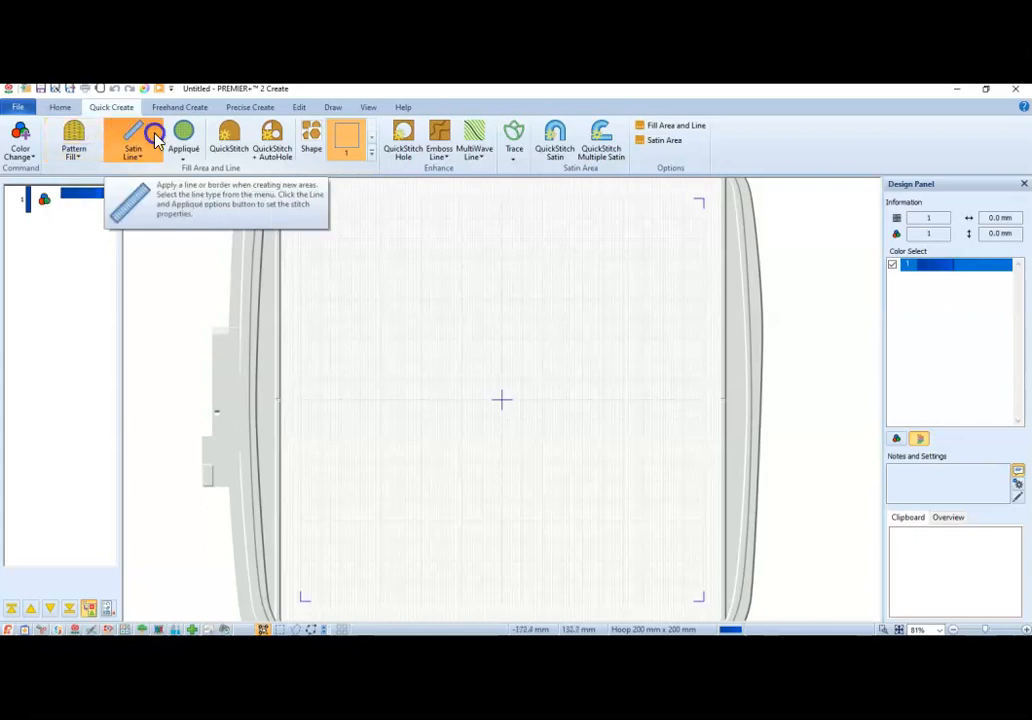
pyautogui.click(137, 157)
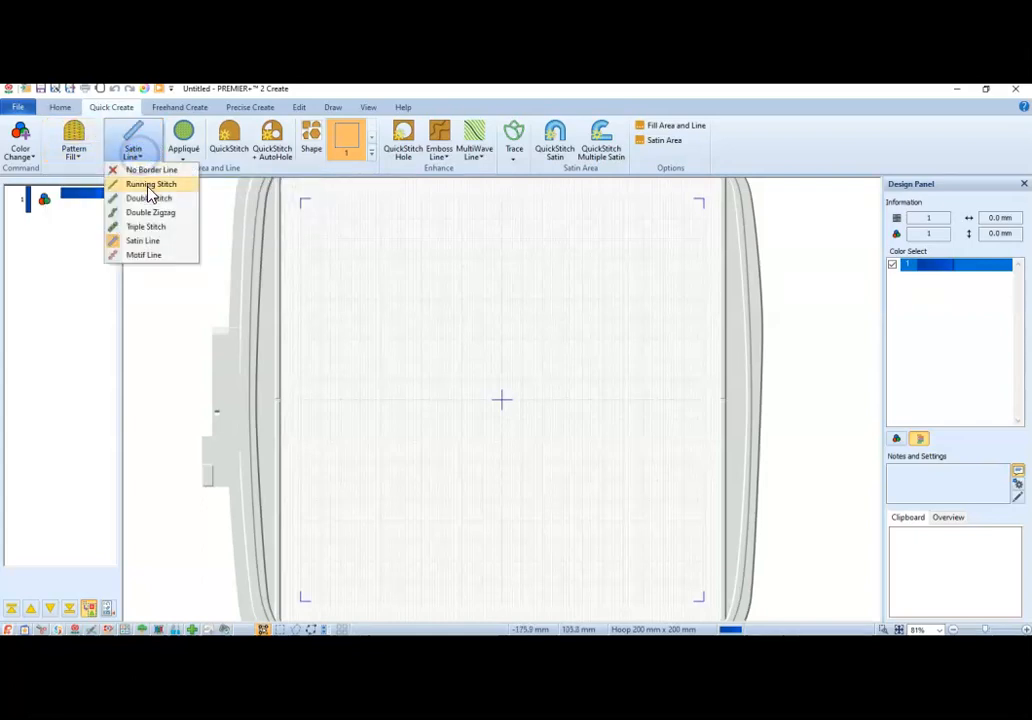
pyautogui.click(147, 185)
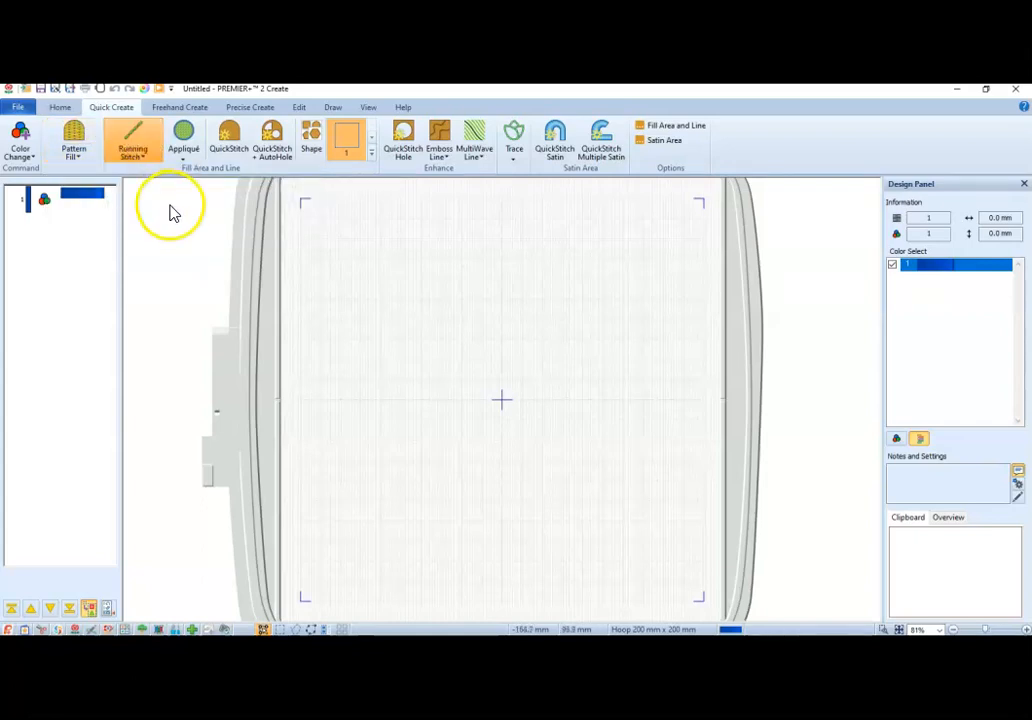
# Add circle shape 2 to the hoop and stretch it into an upright oval about 144 × 183 mm.
pyautogui.click(371, 153)
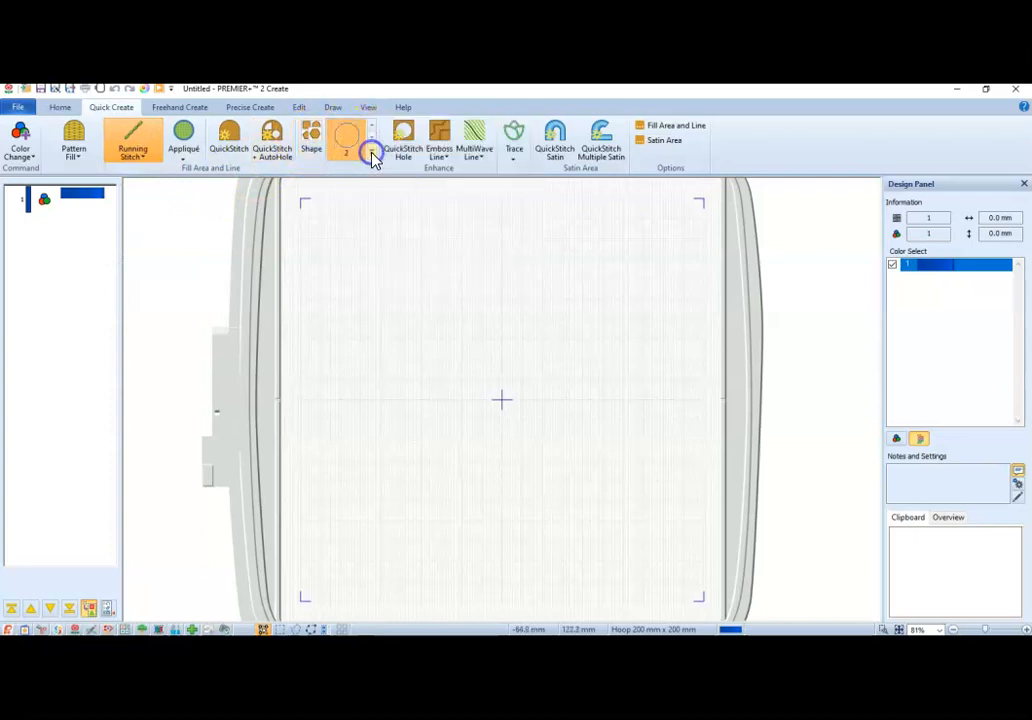
pyautogui.click(310, 133)
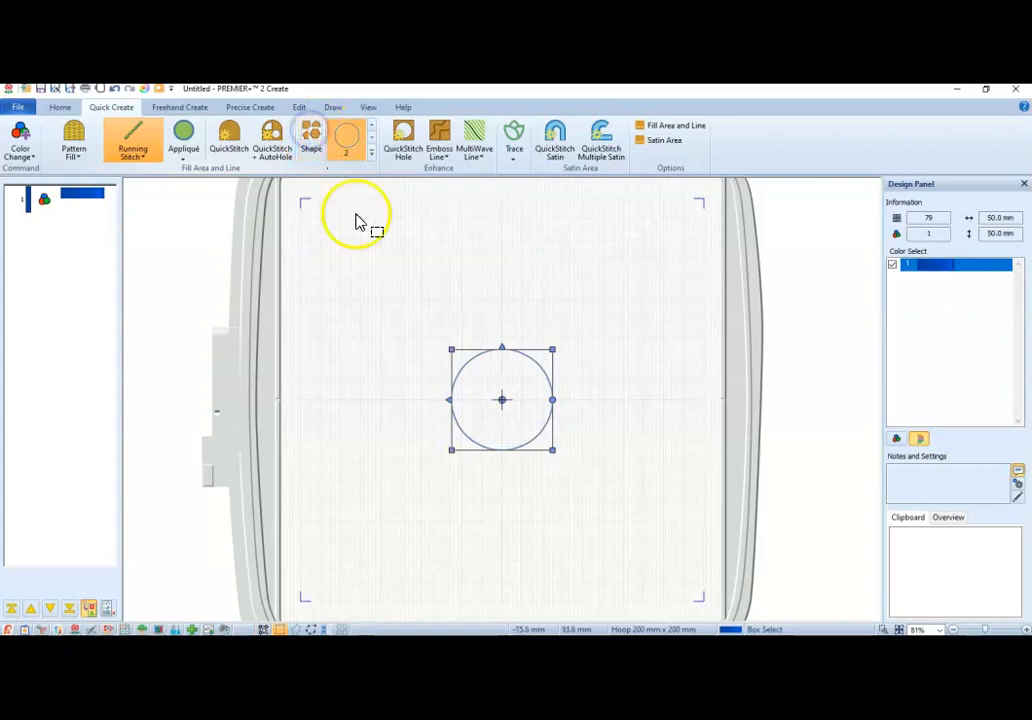
pyautogui.moveTo(451, 349); pyautogui.dragTo(353, 221)
pyautogui.moveTo(552, 450); pyautogui.dragTo(645, 590)
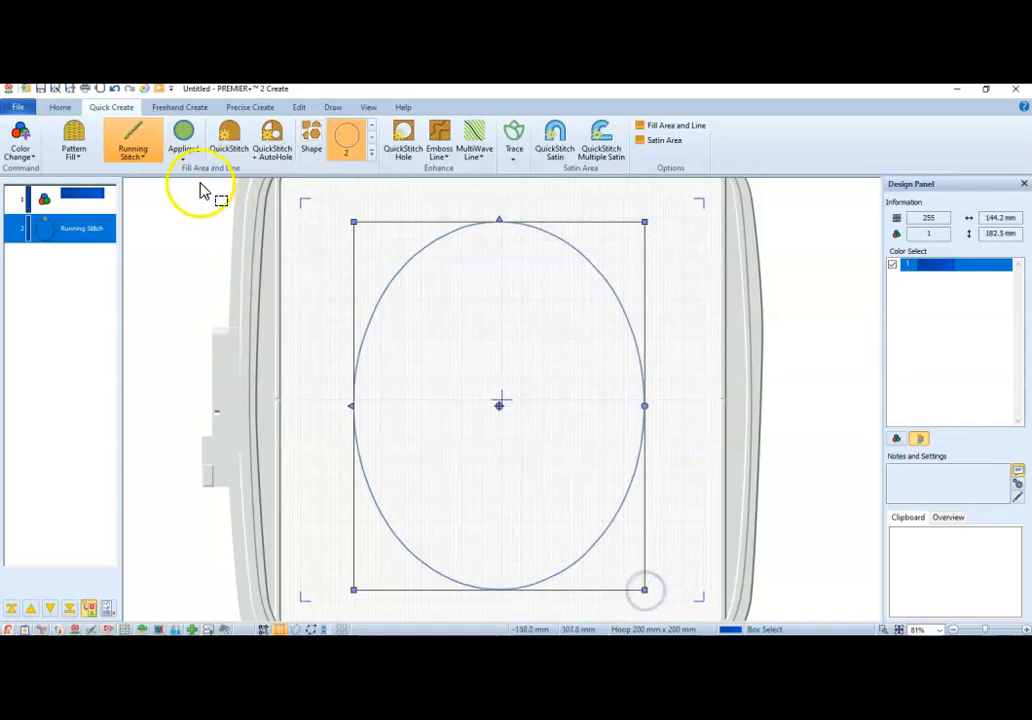
# Change the hoop to a custom size 185 mm wide and 245 mm high.
pyautogui.click(99, 89)
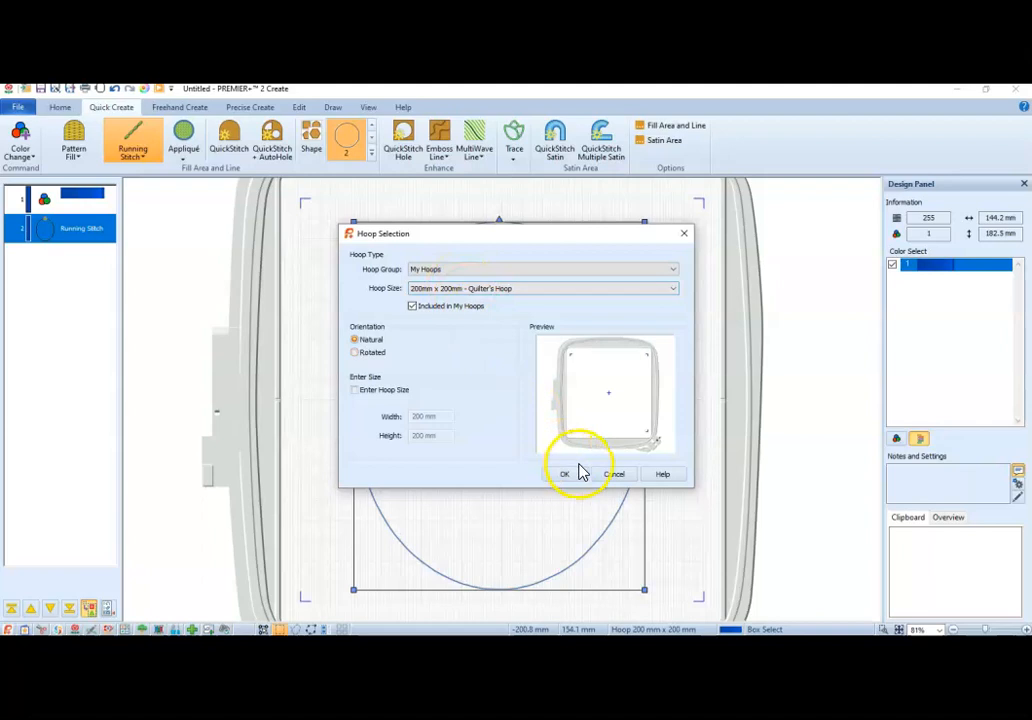
pyautogui.click(355, 390)
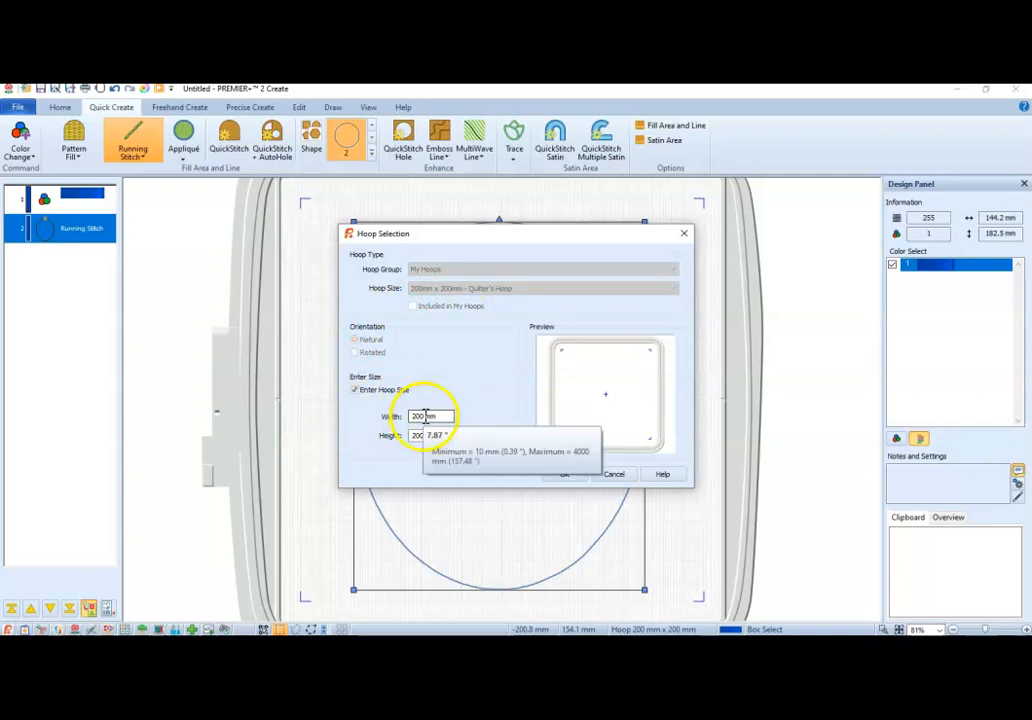
pyautogui.click(424, 434)
pyautogui.doubleClick(424, 417)
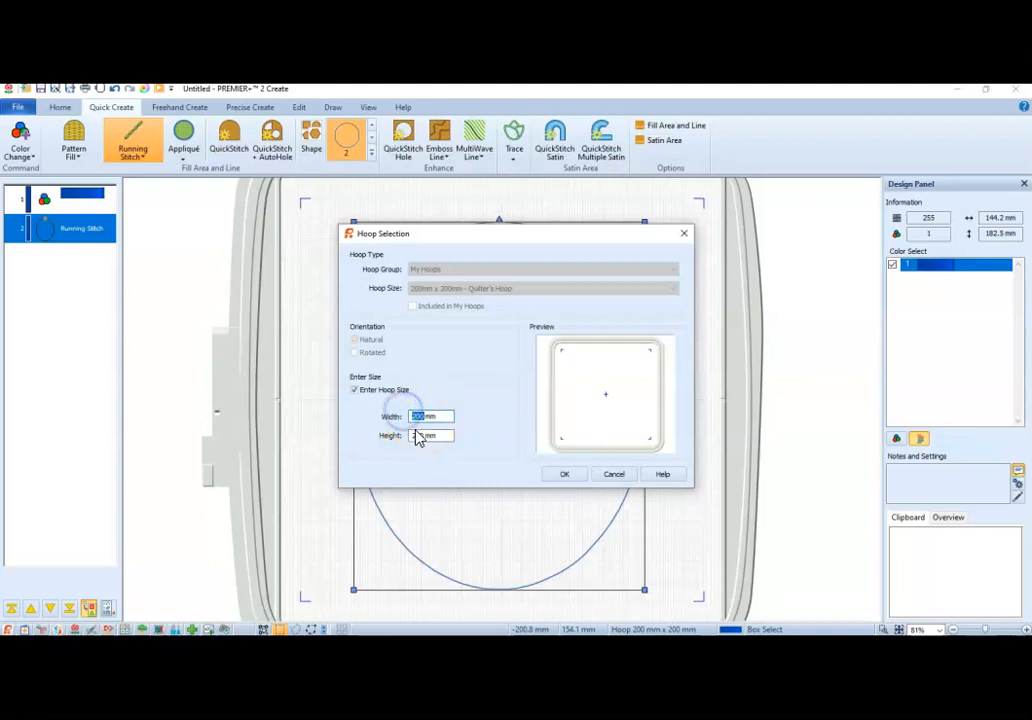
pyautogui.write('185')
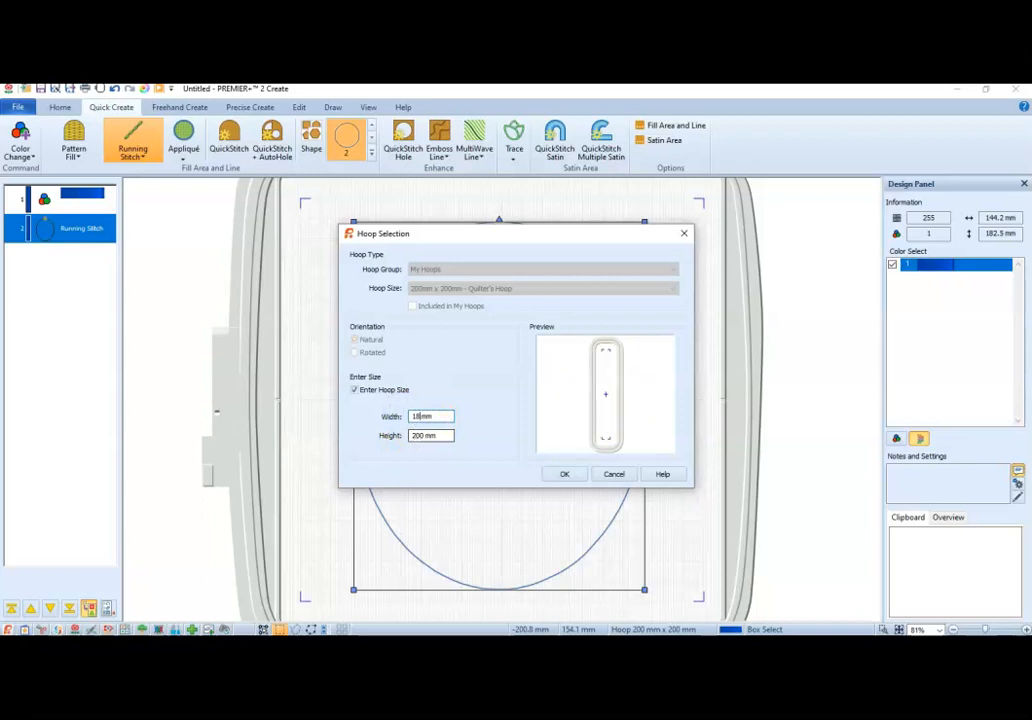
pyautogui.doubleClick(421, 434)
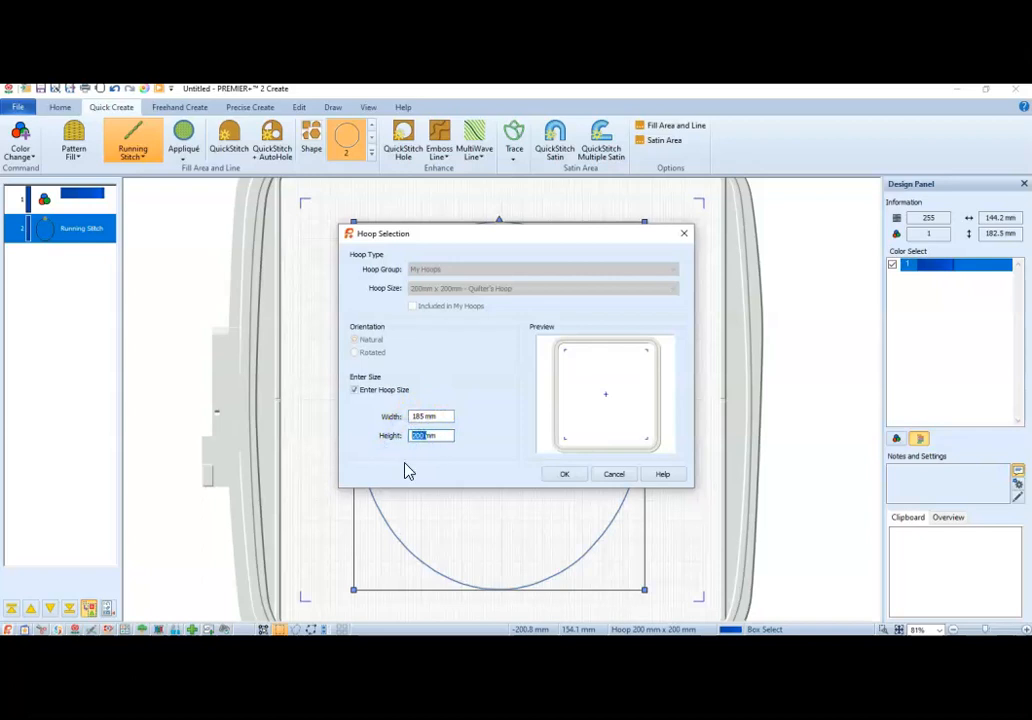
pyautogui.write('245')
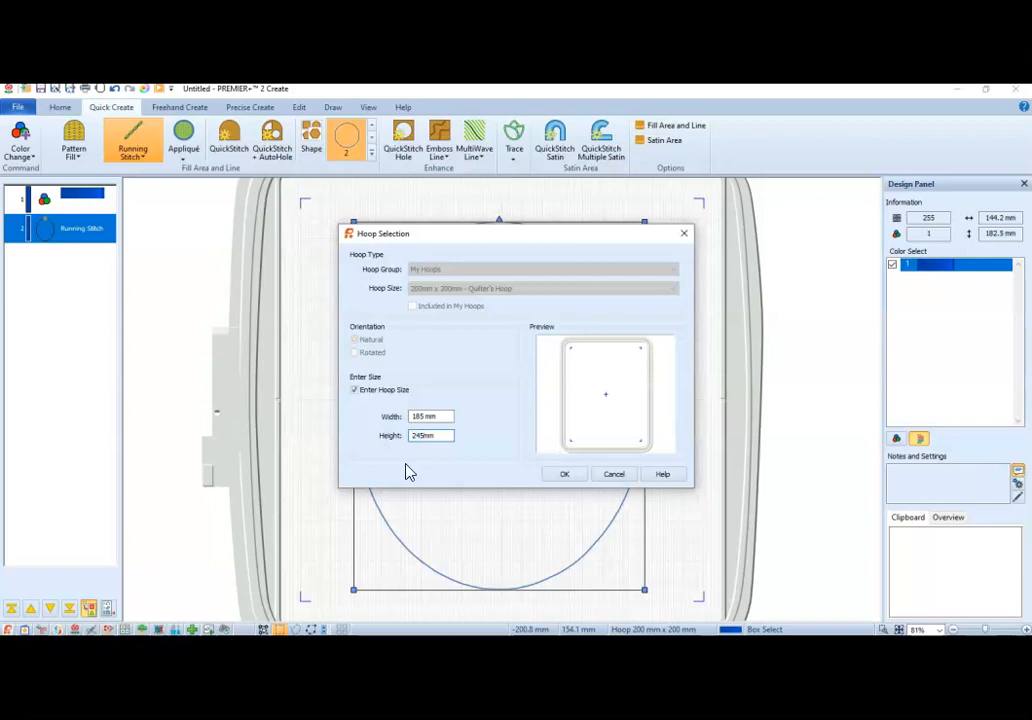
pyautogui.click(570, 474)
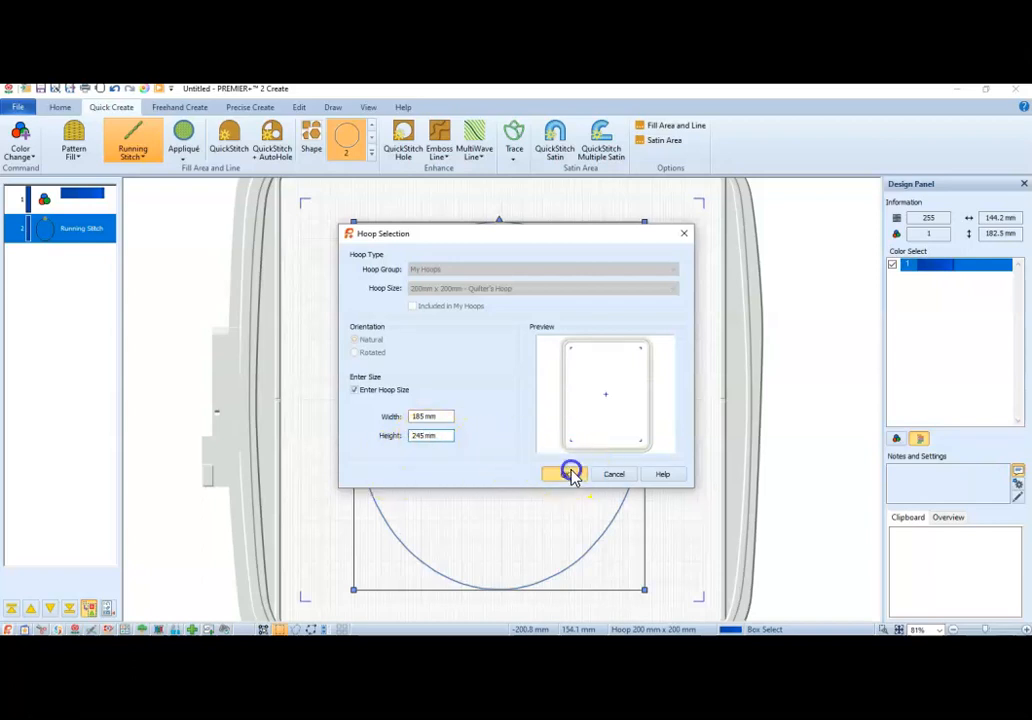
# Enlarge the oval to about 164 × 225 mm and duplicate it, aligning the copy over the original.
pyautogui.moveTo(621, 252); pyautogui.dragTo(640, 215)
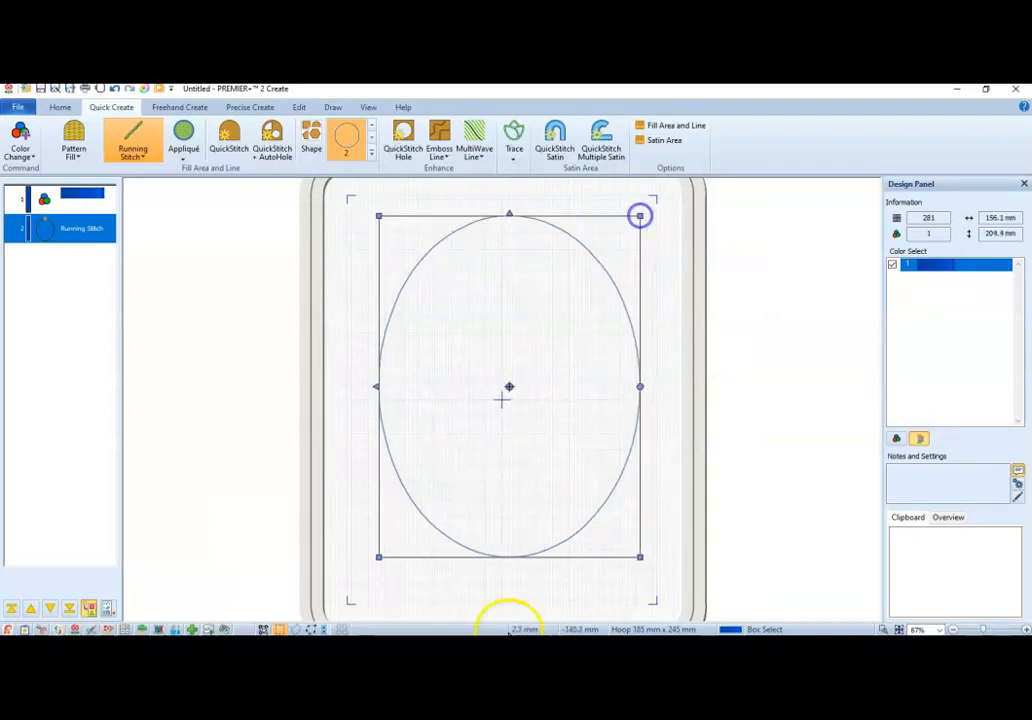
pyautogui.moveTo(380, 556); pyautogui.dragTo(366, 591)
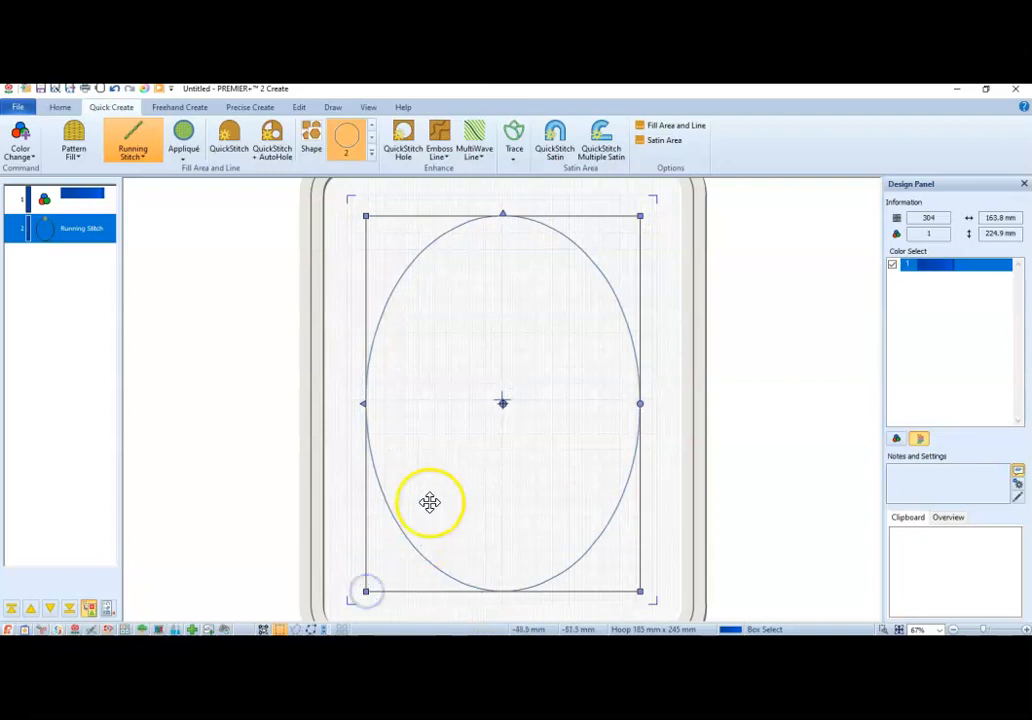
pyautogui.click(83, 230)
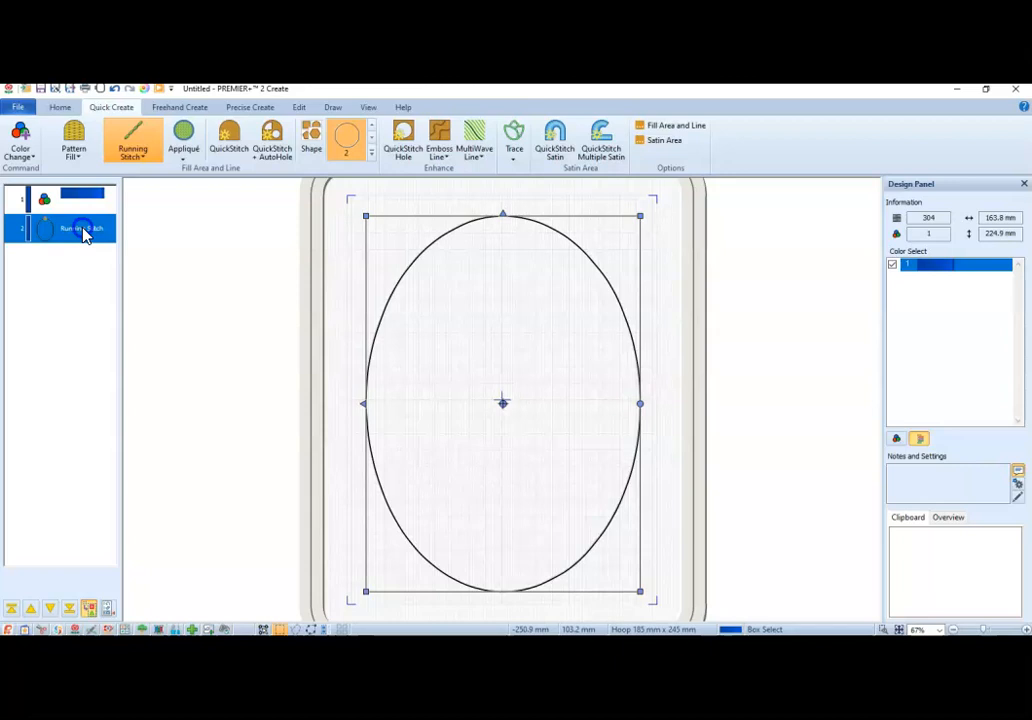
pyautogui.rightClick(84, 231)
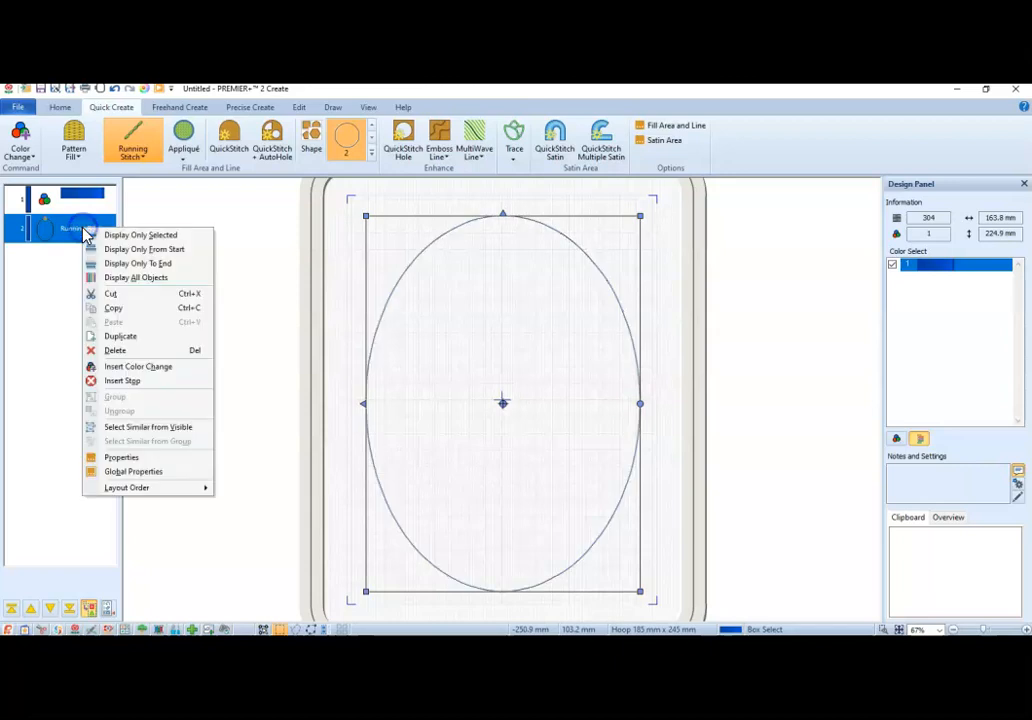
pyautogui.click(125, 337)
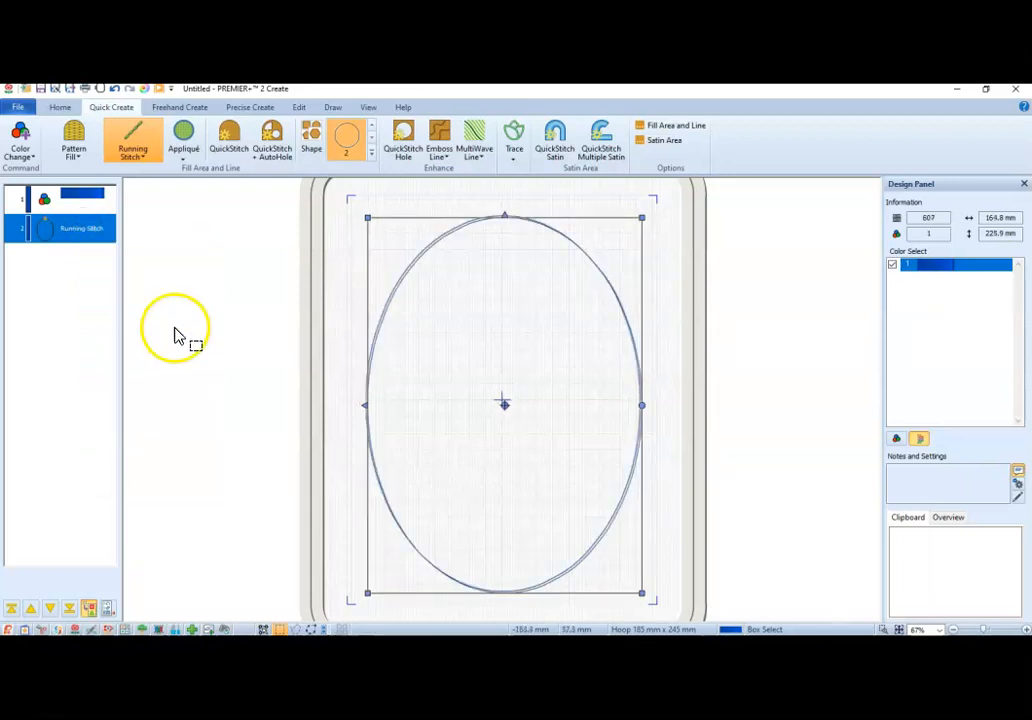
pyautogui.moveTo(553, 319); pyautogui.dragTo(549, 323)
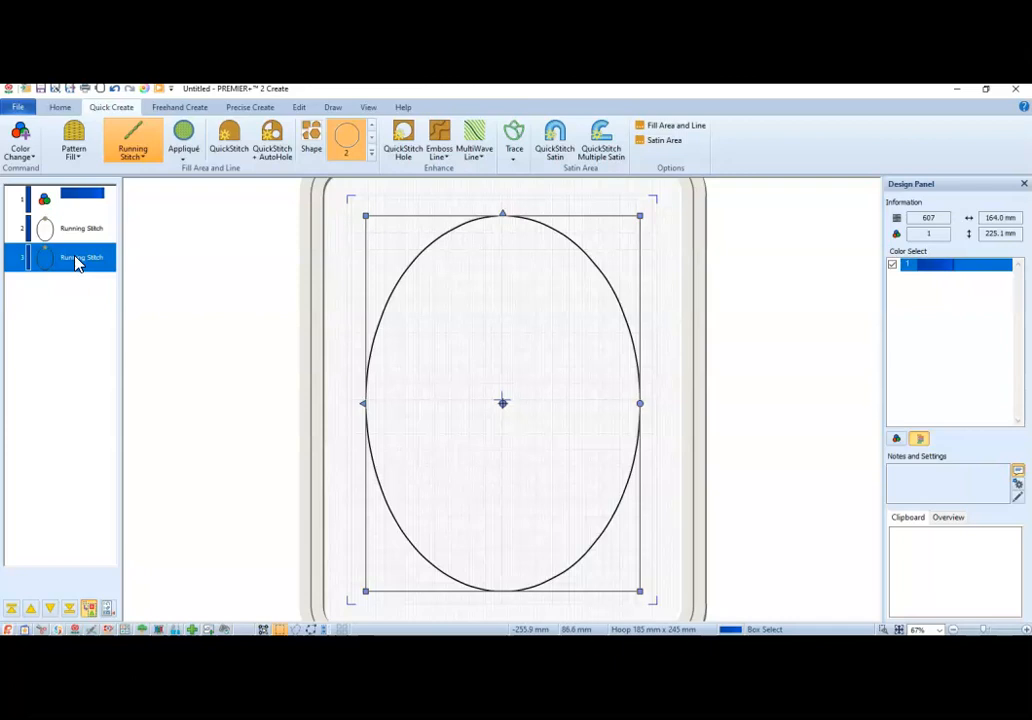
# Duplicate the second running stitch oval and align this third oval over the other two.
pyautogui.rightClick(77, 263)
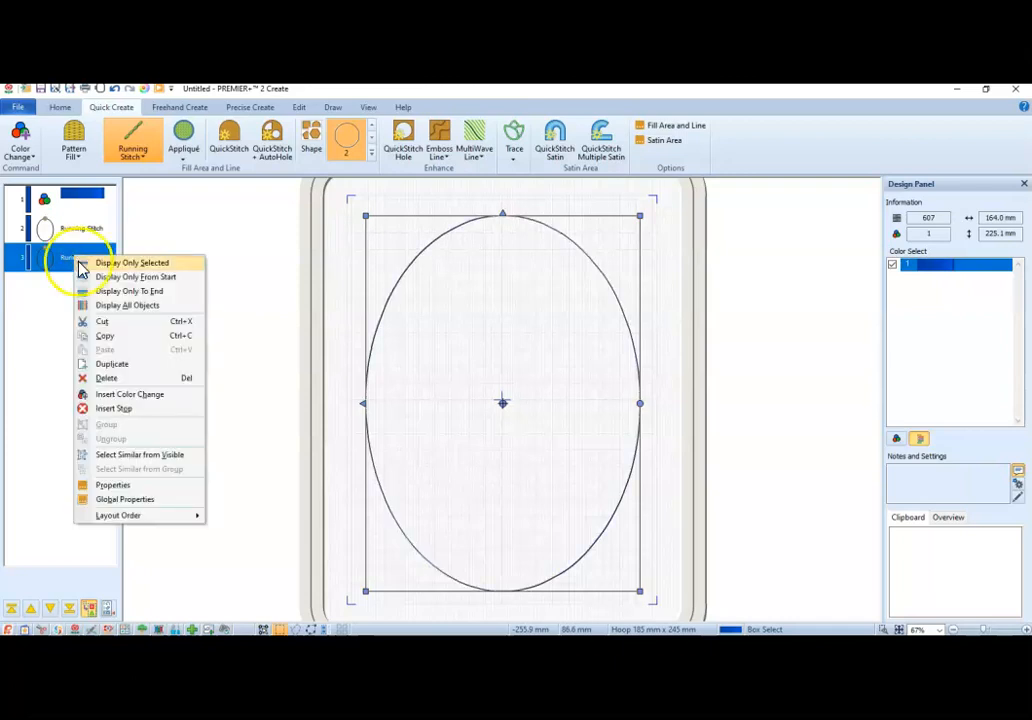
pyautogui.click(112, 364)
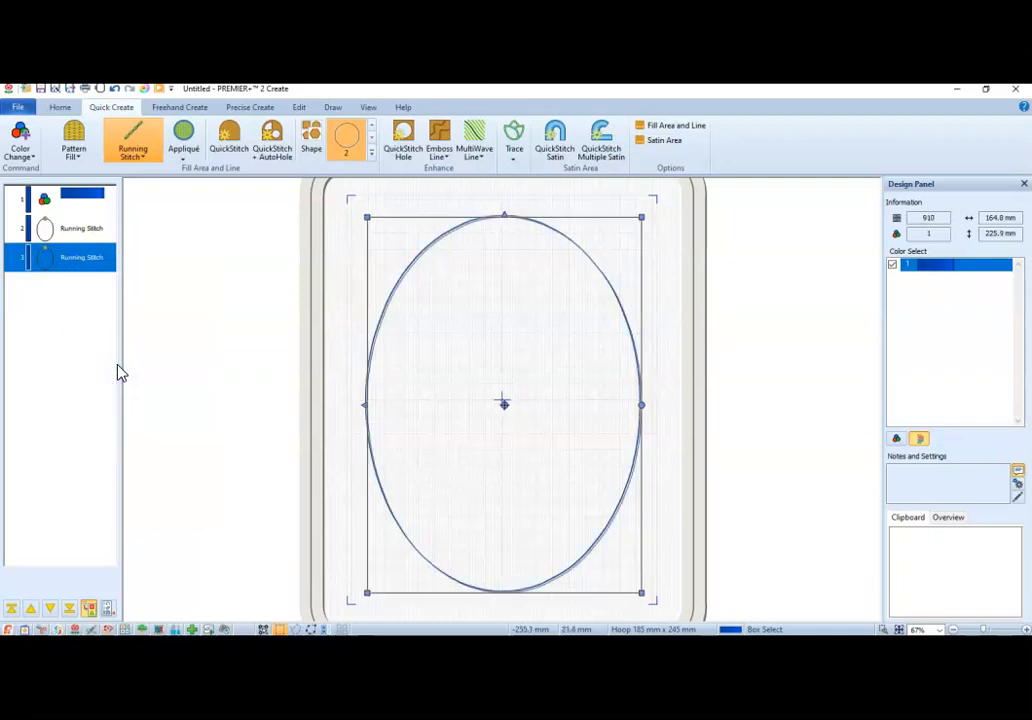
pyautogui.click(70, 300)
pyautogui.click(68, 291)
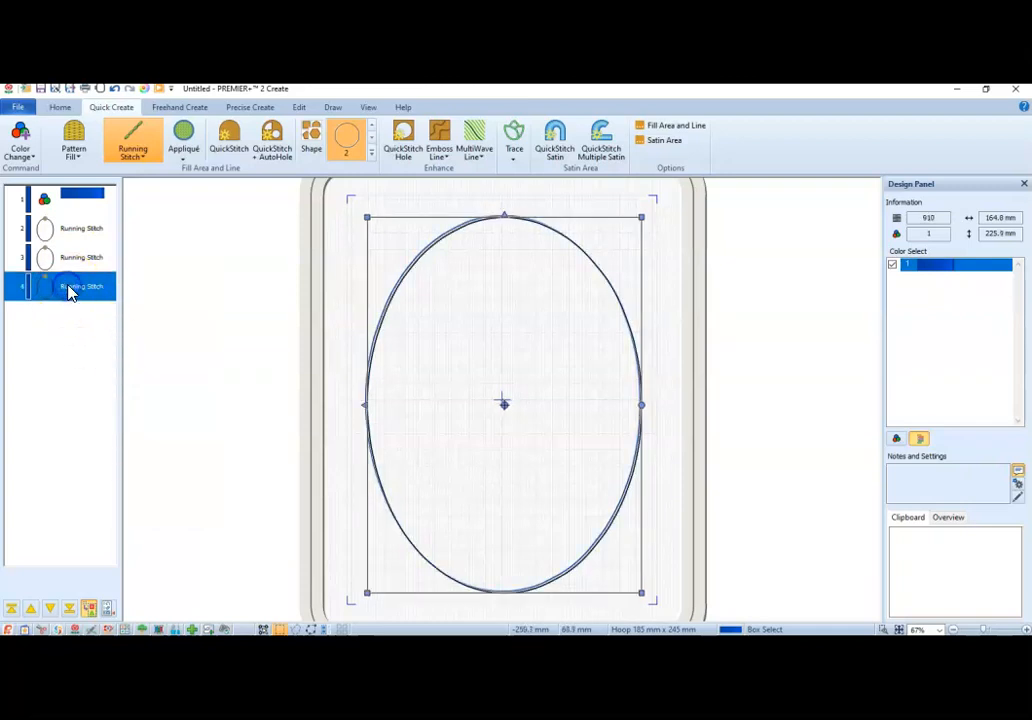
pyautogui.click(426, 315)
pyautogui.moveTo(426, 315); pyautogui.dragTo(425, 314)
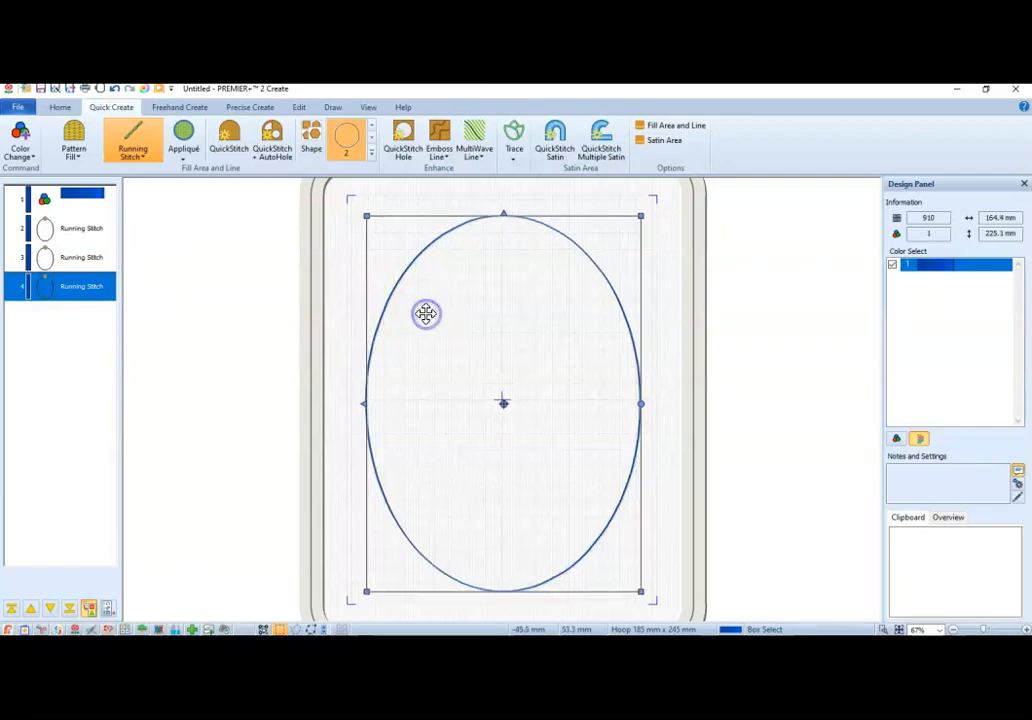
# Insert a color change to thread RaRa5-2240 Kelly after the first running stitch oval.
pyautogui.click(88, 238)
pyautogui.rightClick(90, 240)
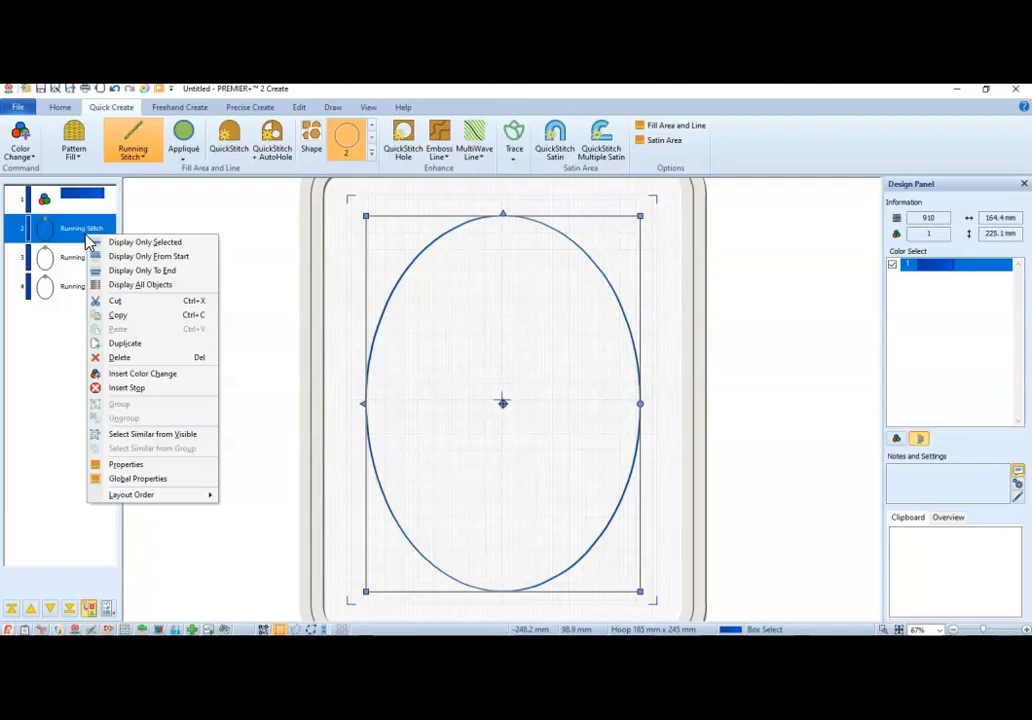
pyautogui.click(133, 373)
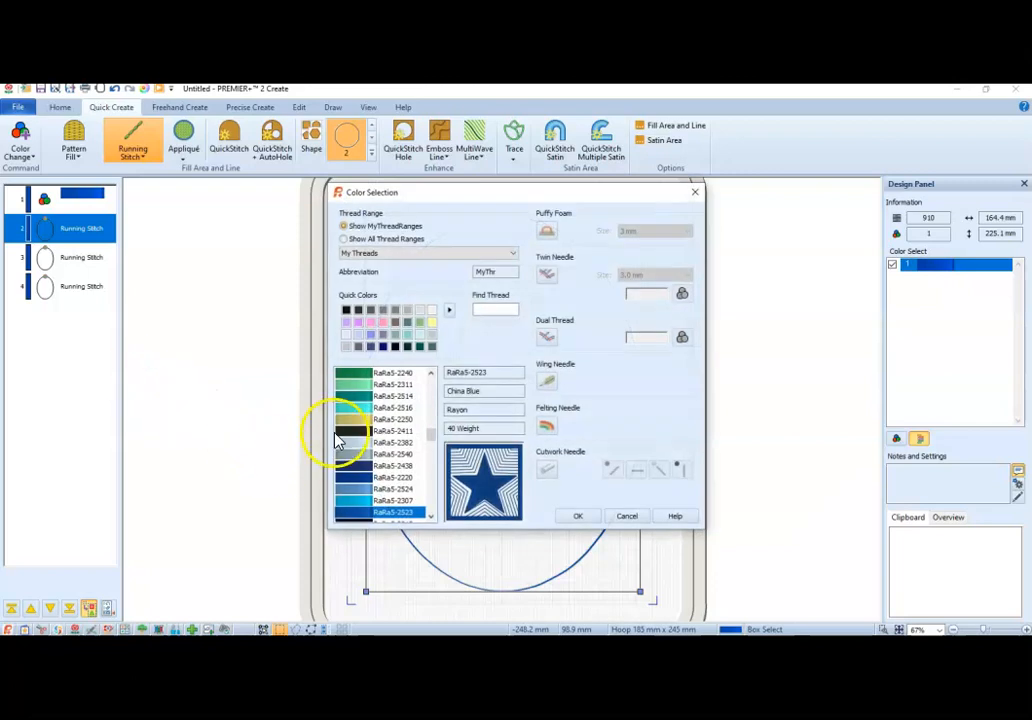
pyautogui.click(353, 380)
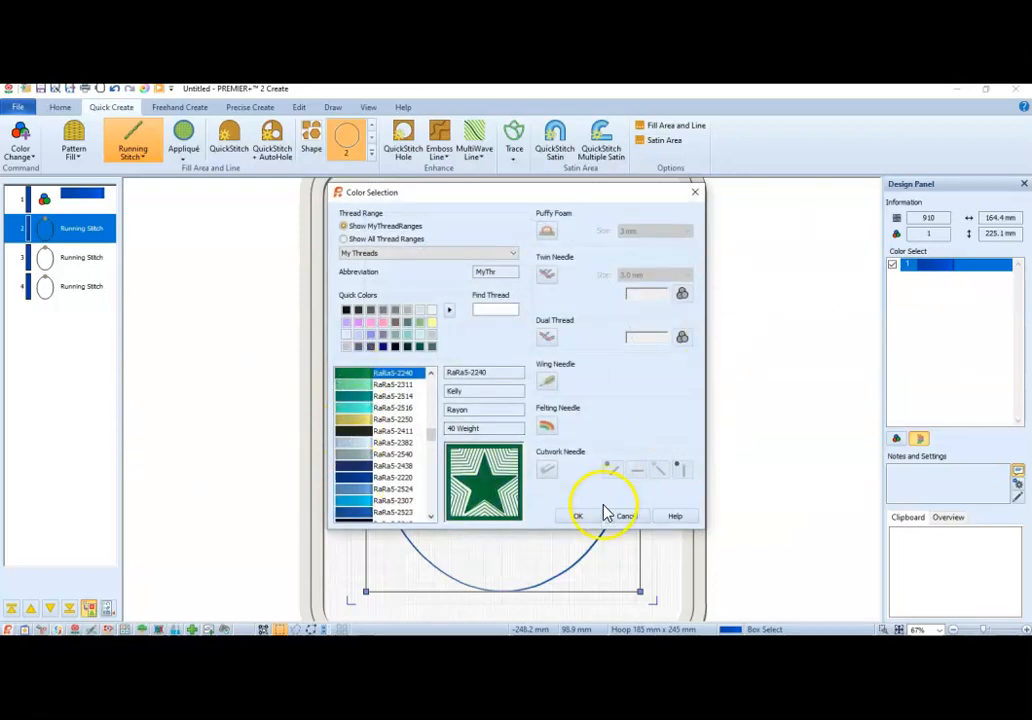
pyautogui.click(580, 516)
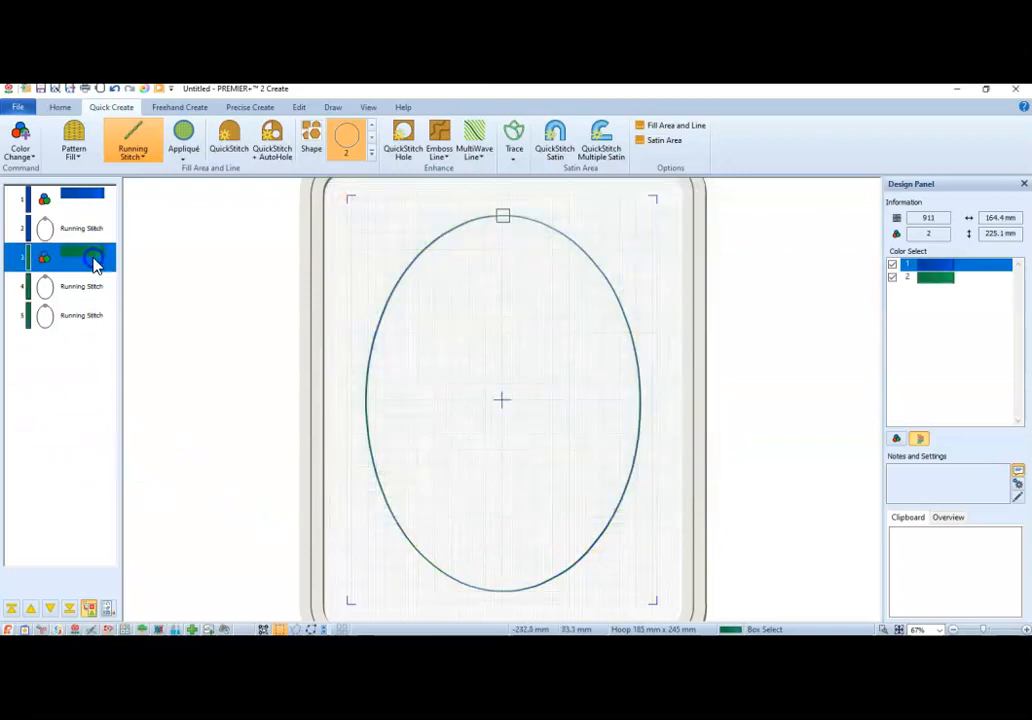
# Insert a color change to thread RaRa5-2402 Sienna after the second running stitch oval.
pyautogui.click(80, 289)
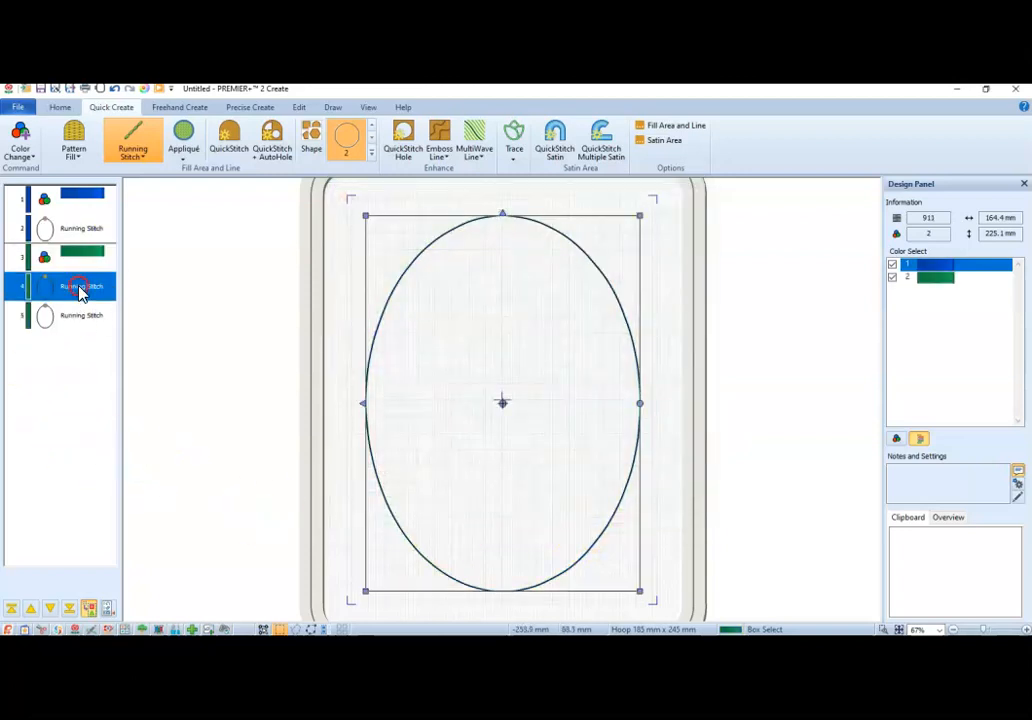
pyautogui.rightClick(80, 289)
pyautogui.click(134, 429)
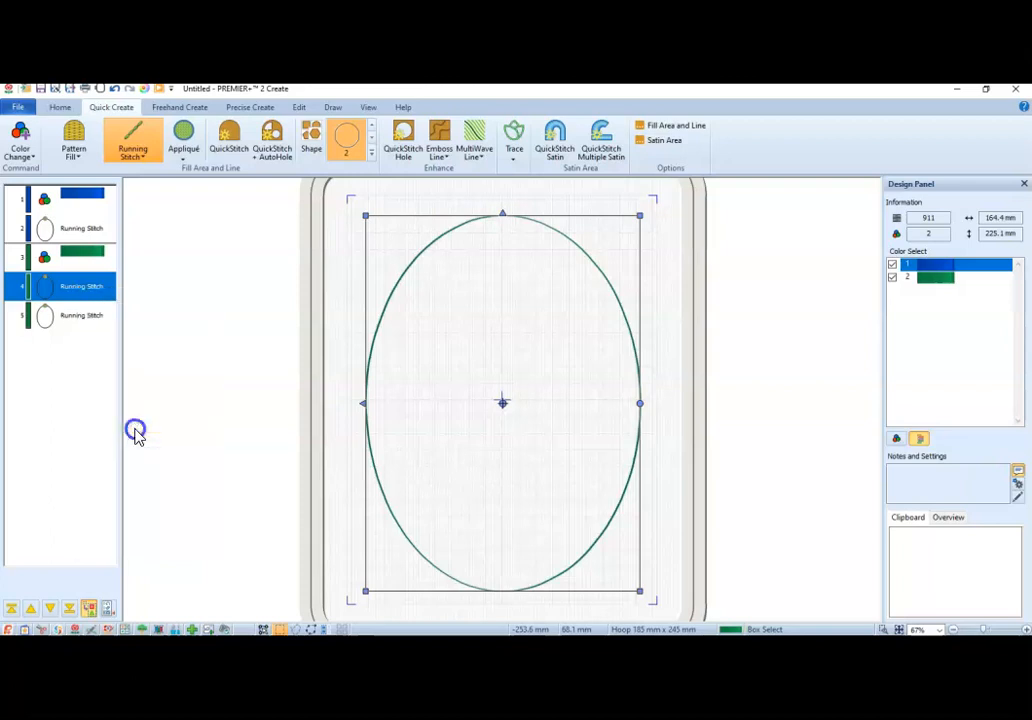
pyautogui.click(378, 501)
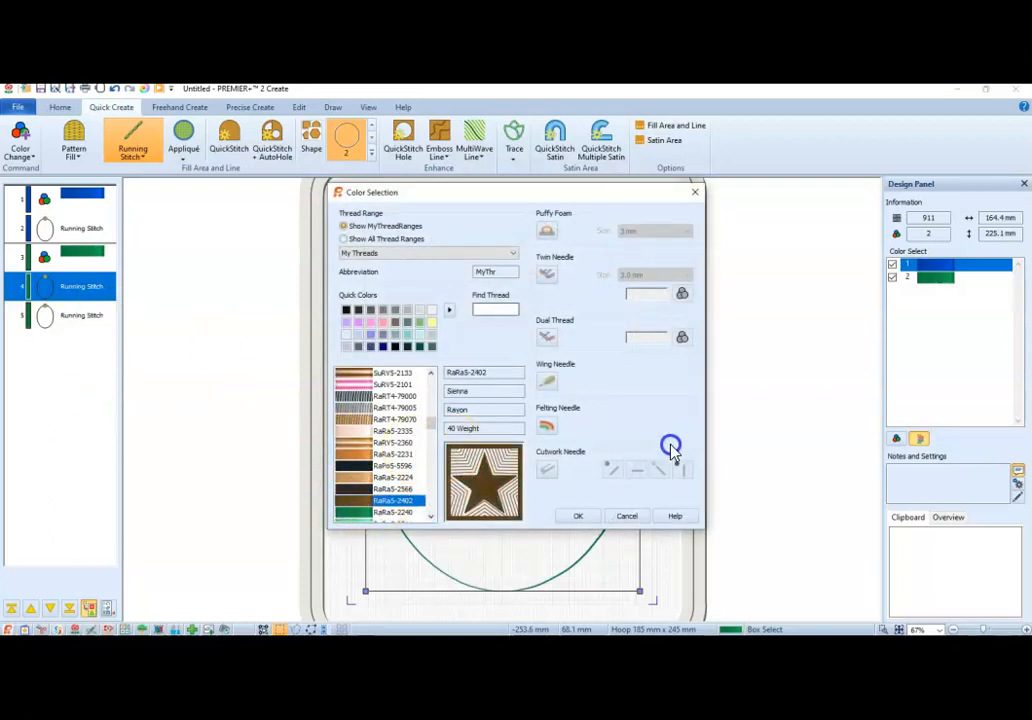
pyautogui.click(580, 516)
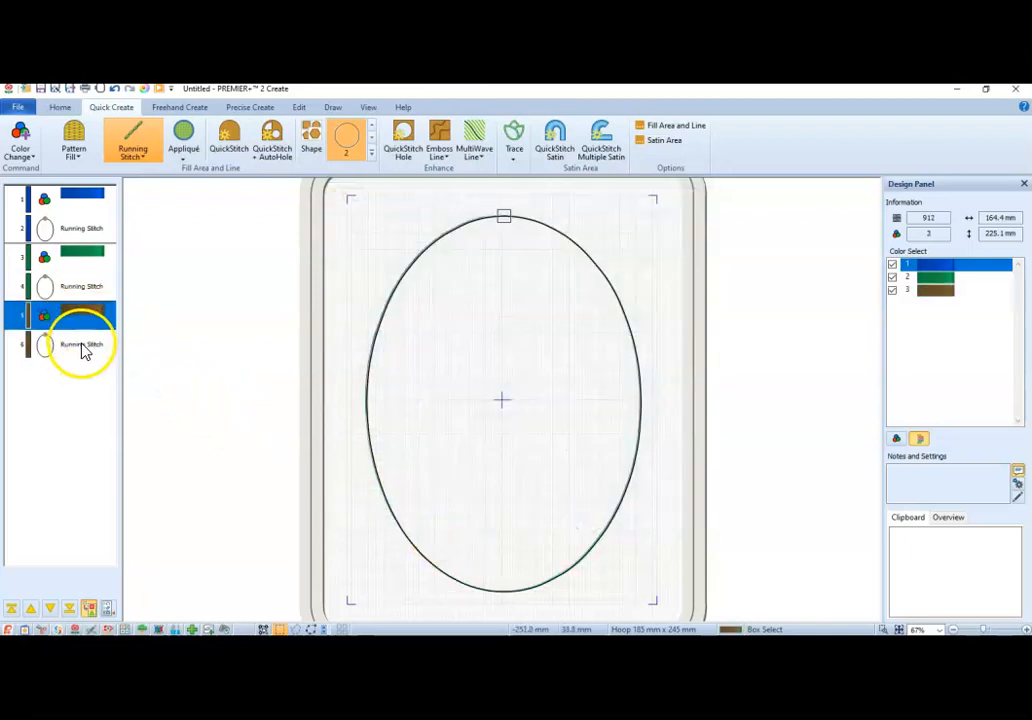
# Insert a color change to thread RaRT4-79005 Silvery Grey after the third running stitch oval.
pyautogui.click(84, 348)
pyautogui.rightClick(84, 350)
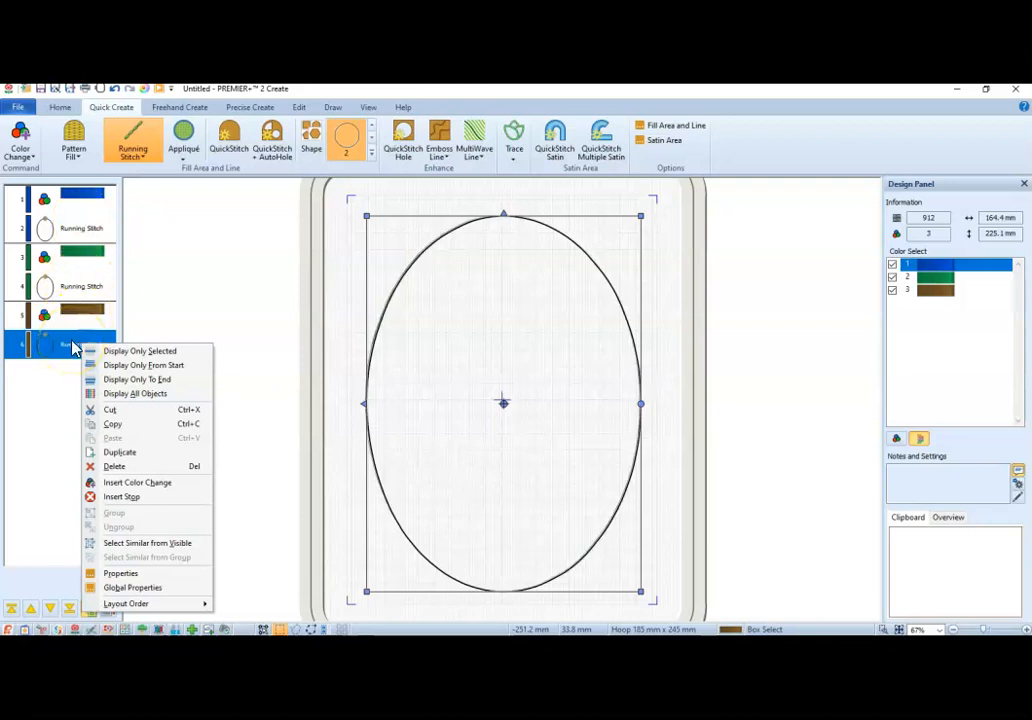
pyautogui.click(119, 484)
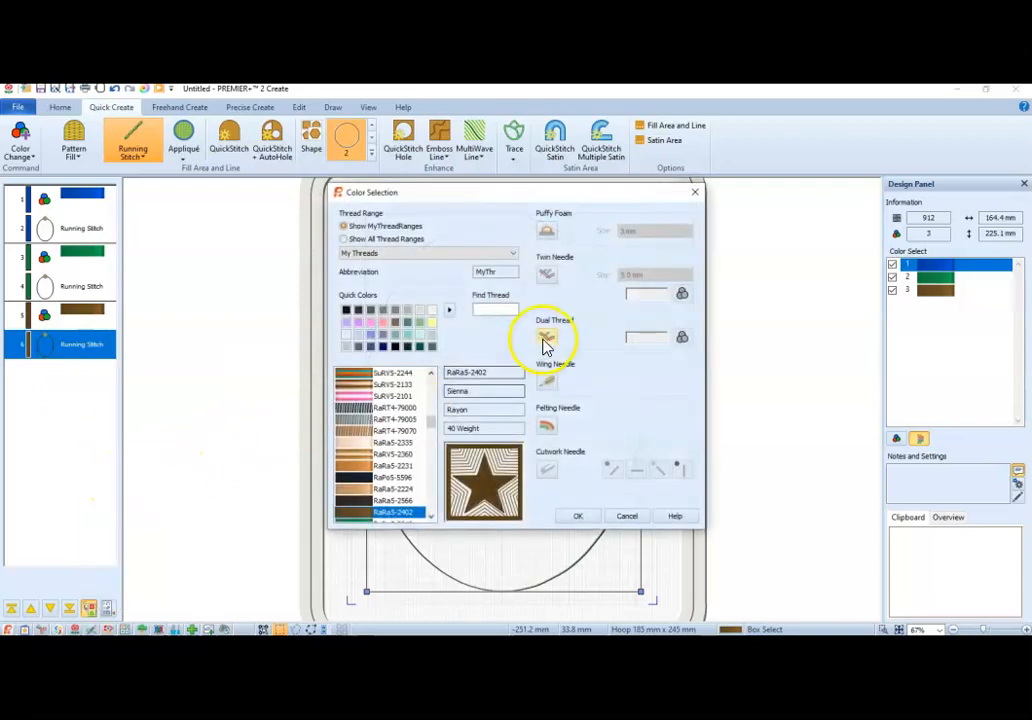
pyautogui.click(353, 425)
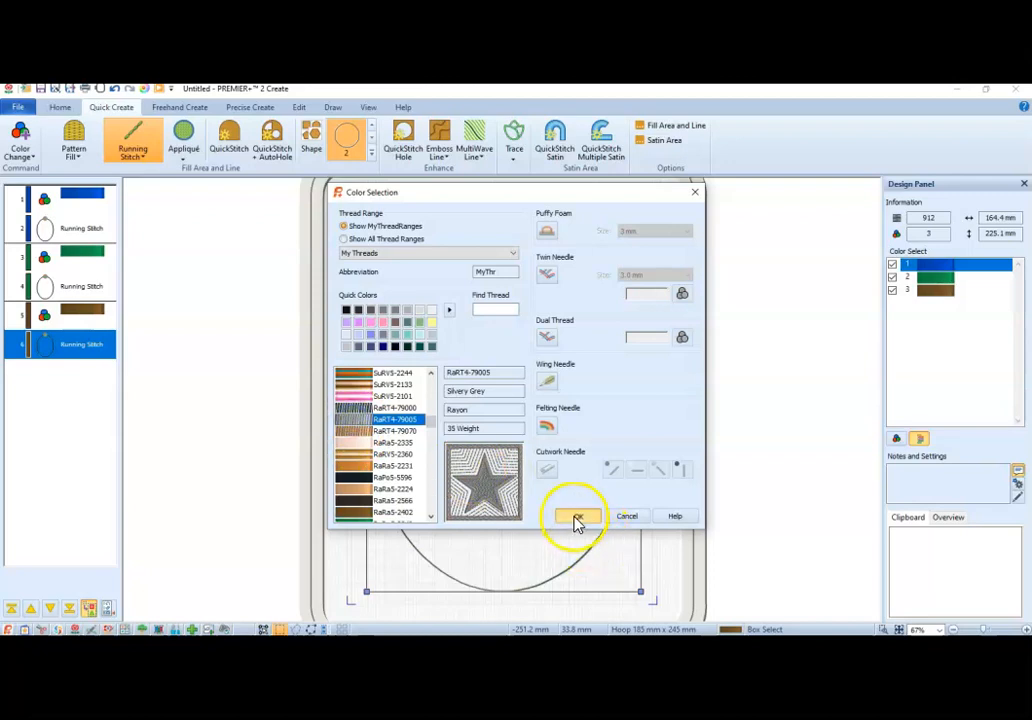
pyautogui.click(575, 517)
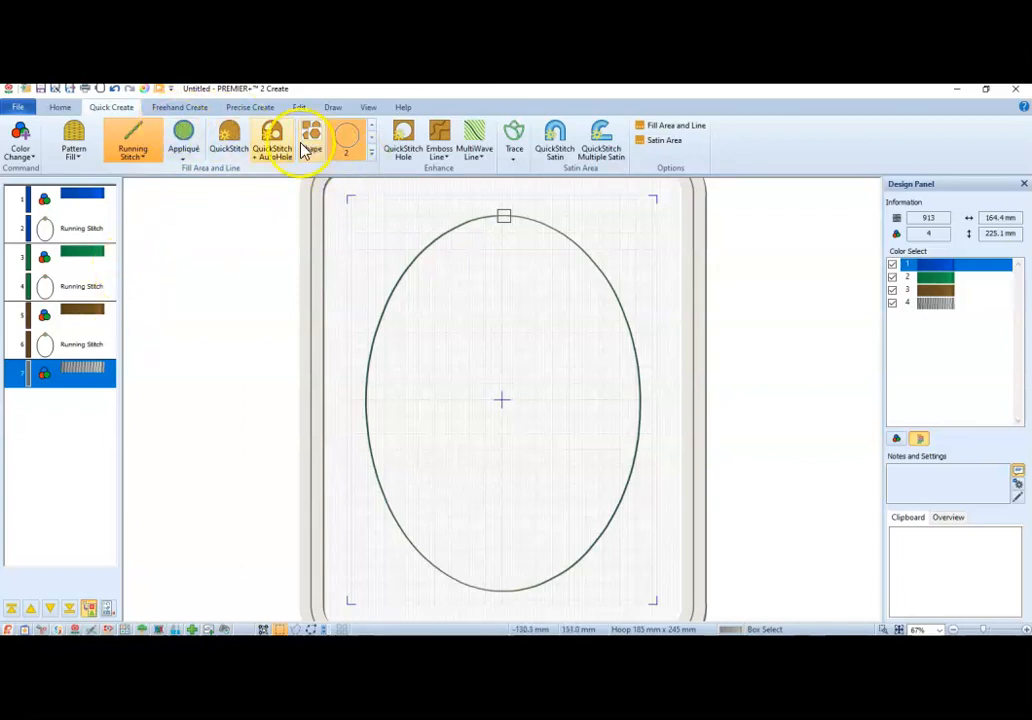
# Draw two straight running stitch lines: one slanting across the oval's upper part, one running from its top edge down to the first.
pyautogui.click(254, 107)
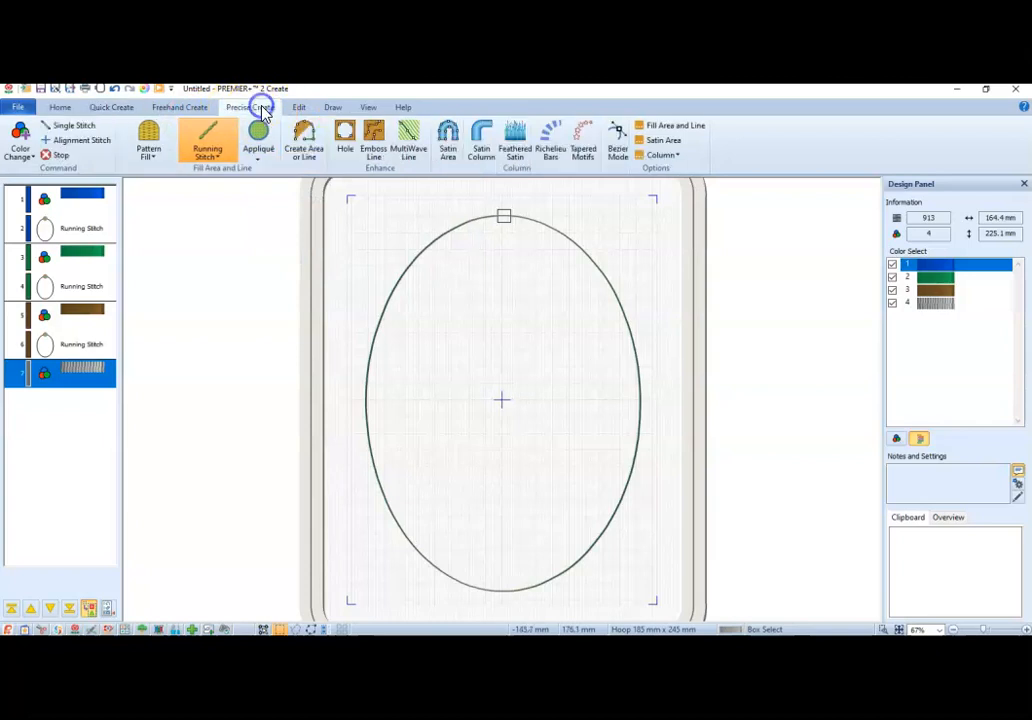
pyautogui.click(303, 140)
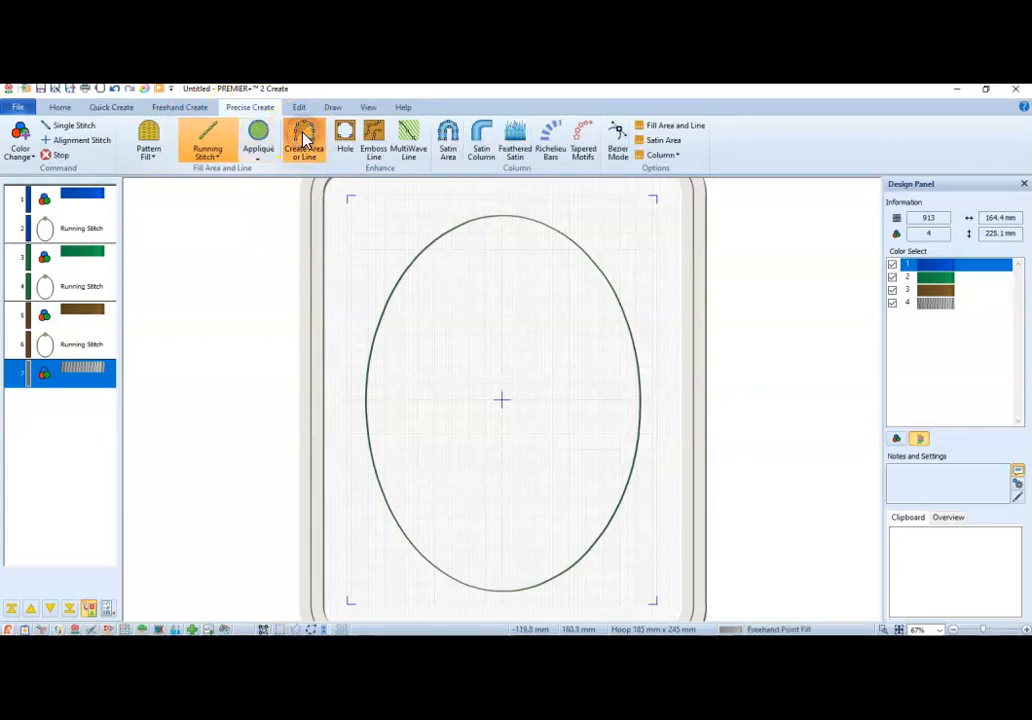
pyautogui.click(397, 288)
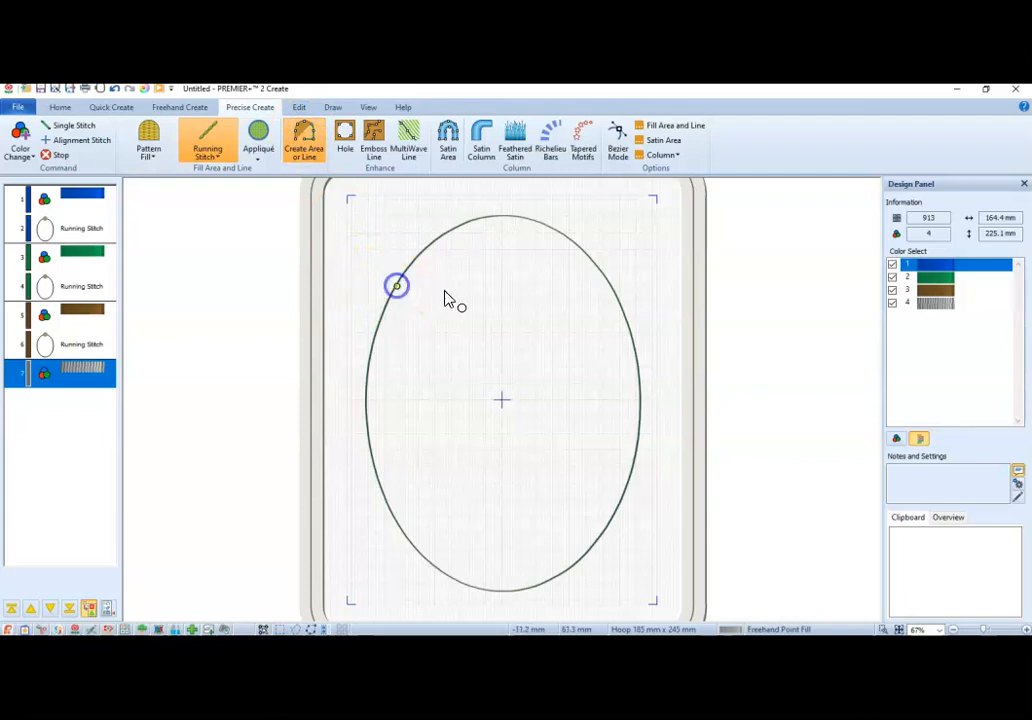
pyautogui.click(625, 320)
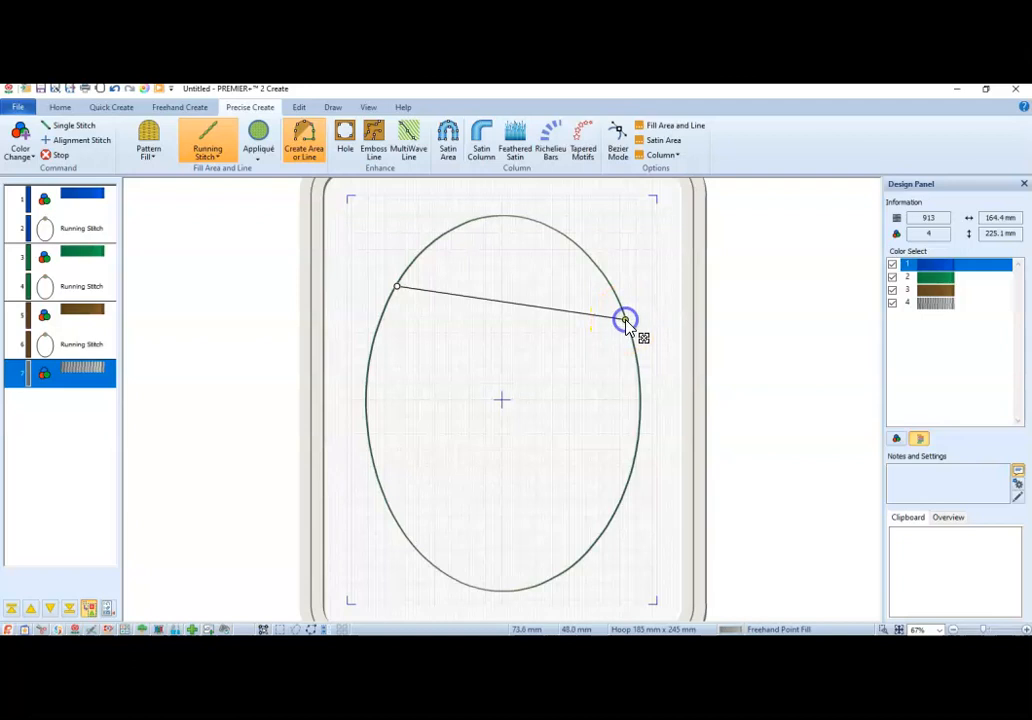
pyautogui.rightClick(625, 320)
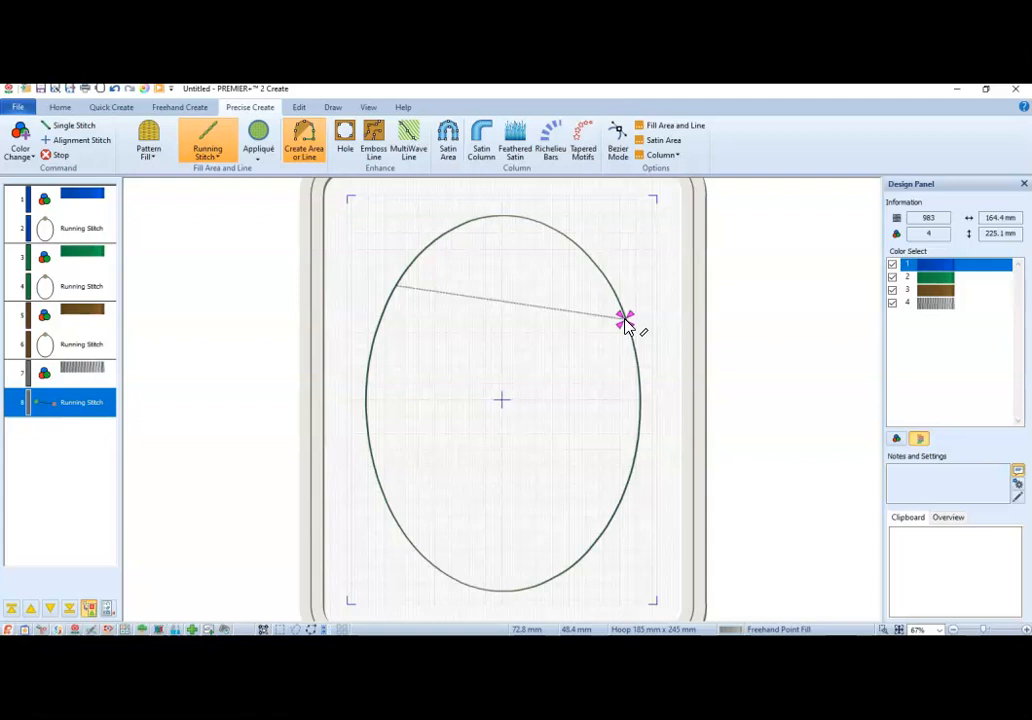
pyautogui.click(527, 219)
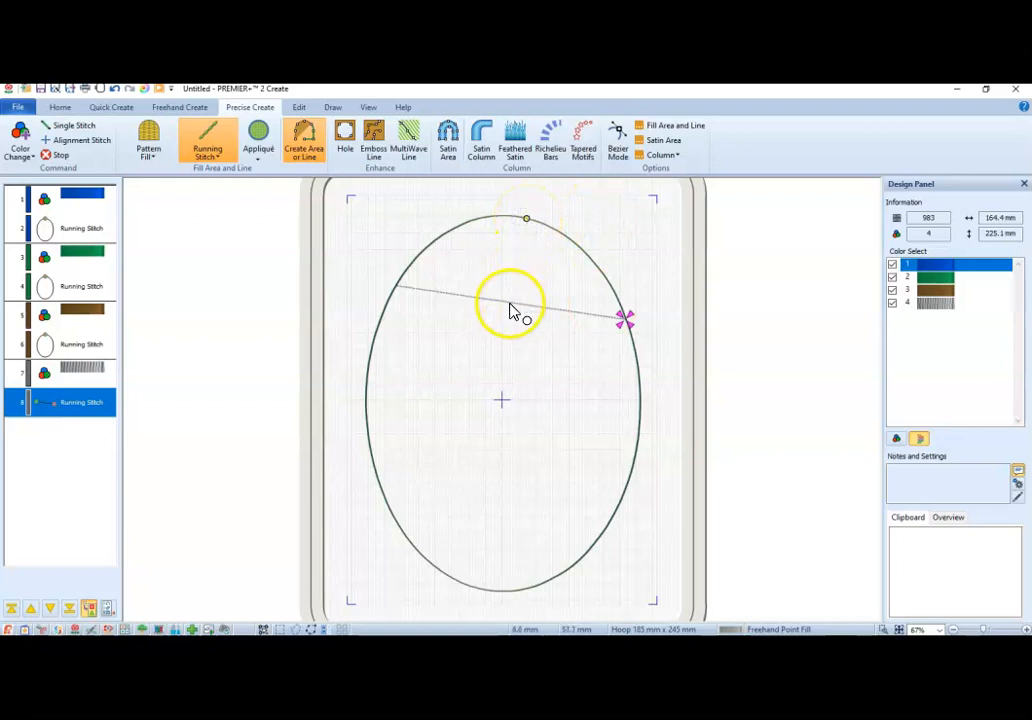
pyautogui.doubleClick(509, 305)
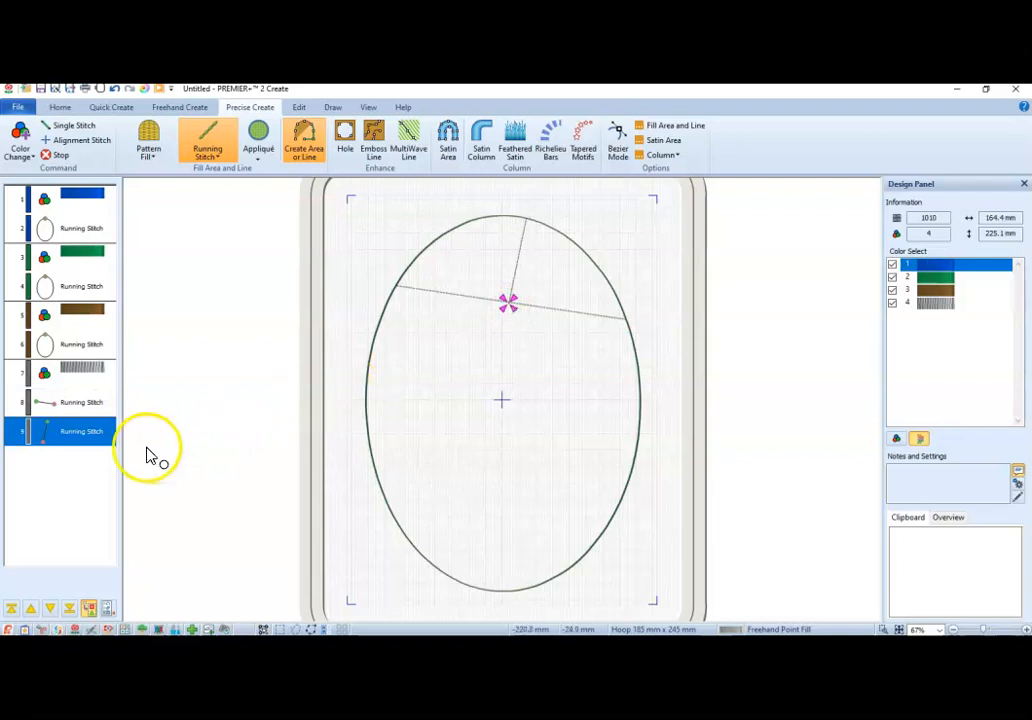
# Lower both ends of the upper crossing line along the oval's edge and extend the short line down to meet it.
pyautogui.click(66, 402)
pyautogui.click(541, 306)
pyautogui.moveTo(619, 323); pyautogui.dragTo(634, 354)
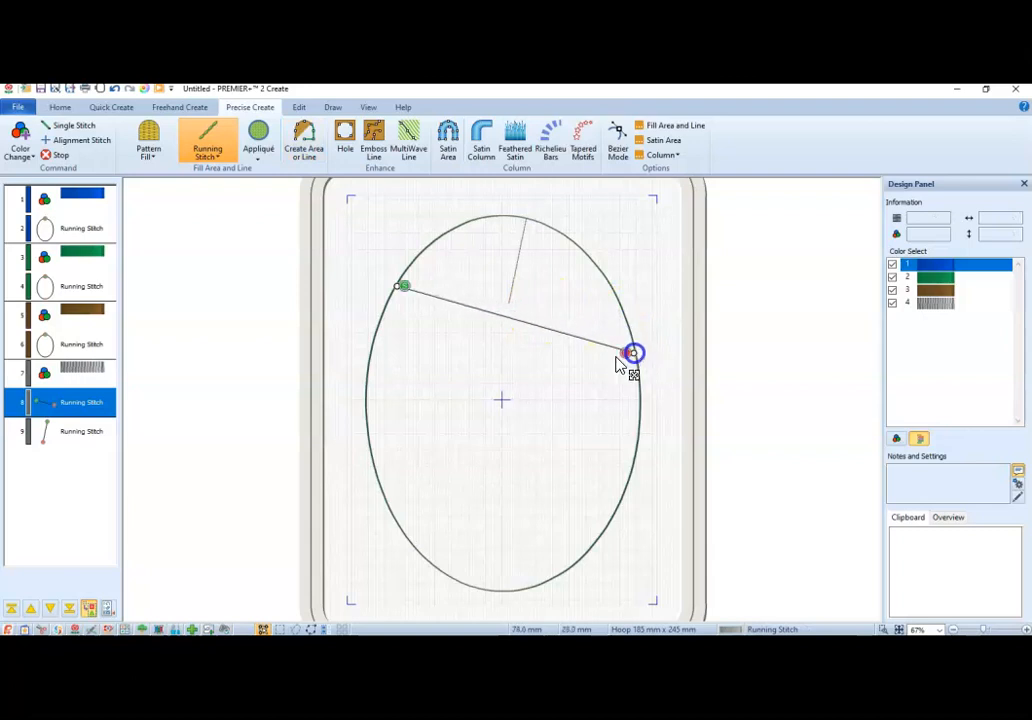
pyautogui.moveTo(399, 288); pyautogui.dragTo(392, 304)
pyautogui.click(515, 277)
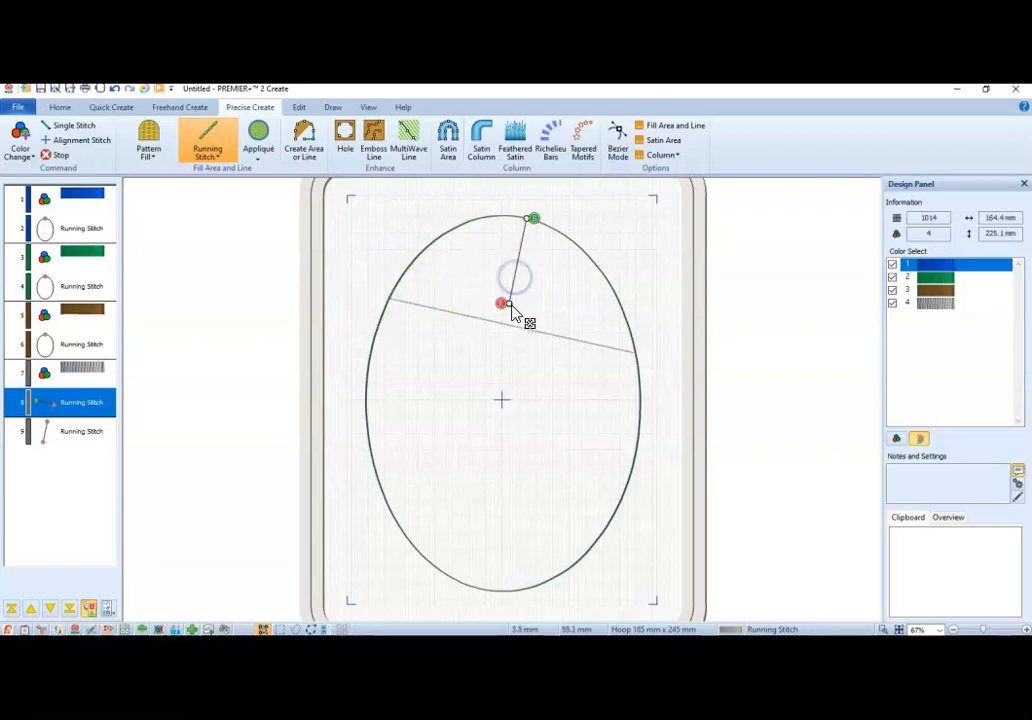
pyautogui.moveTo(508, 304); pyautogui.dragTo(498, 322)
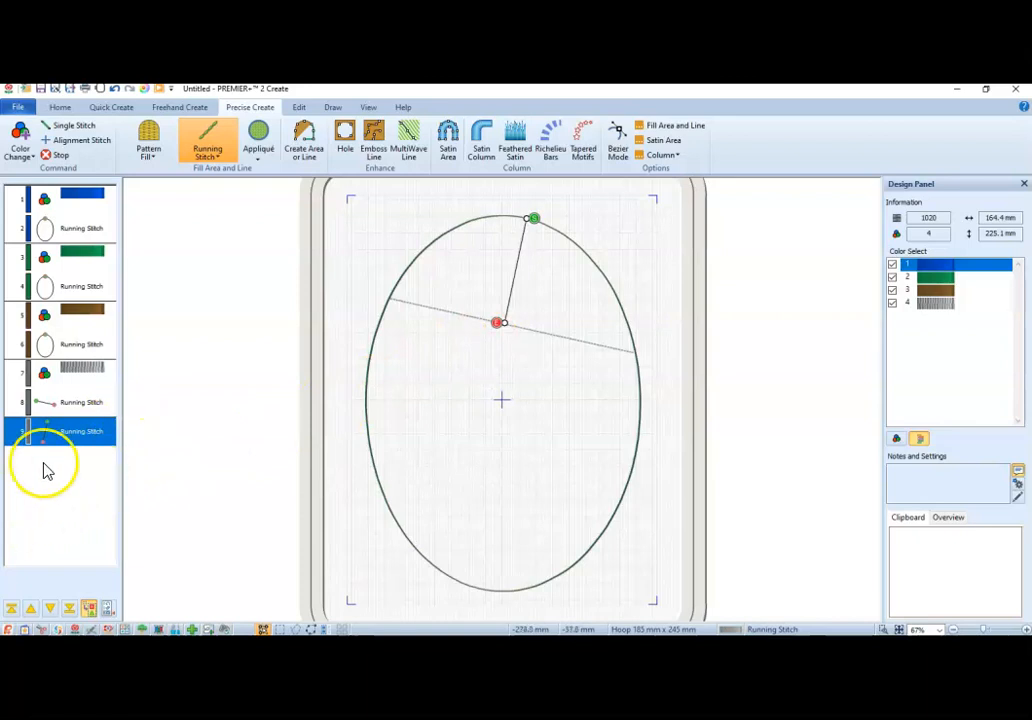
# Draw a straight running stitch line slanting across the oval's lower part, from its left edge to its right edge.
pyautogui.click(305, 145)
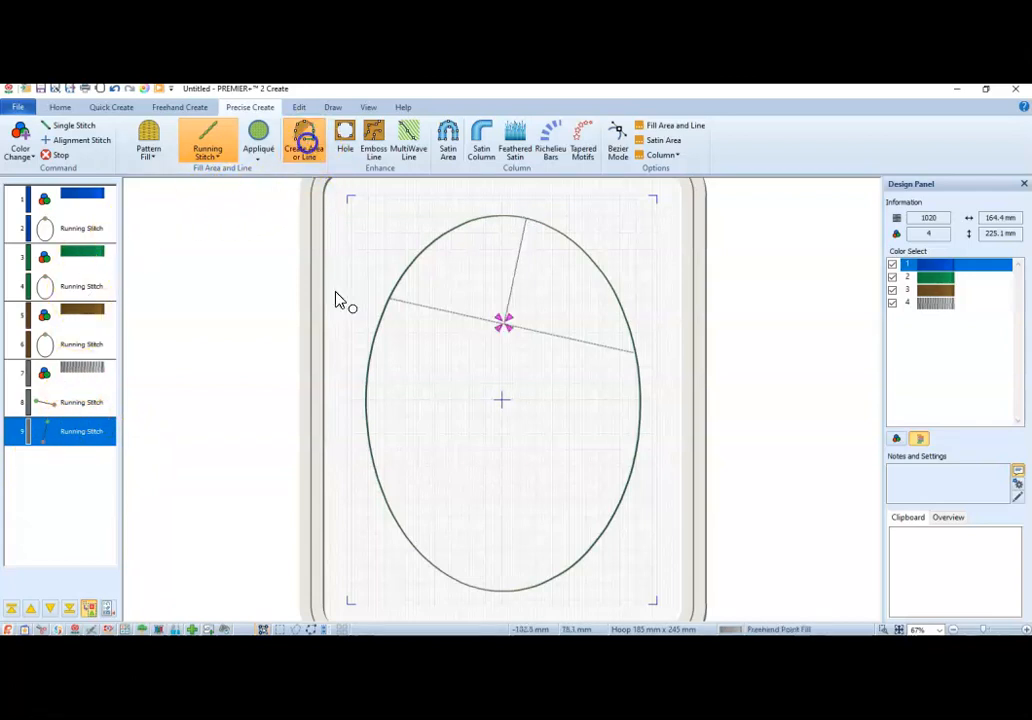
pyautogui.click(377, 480)
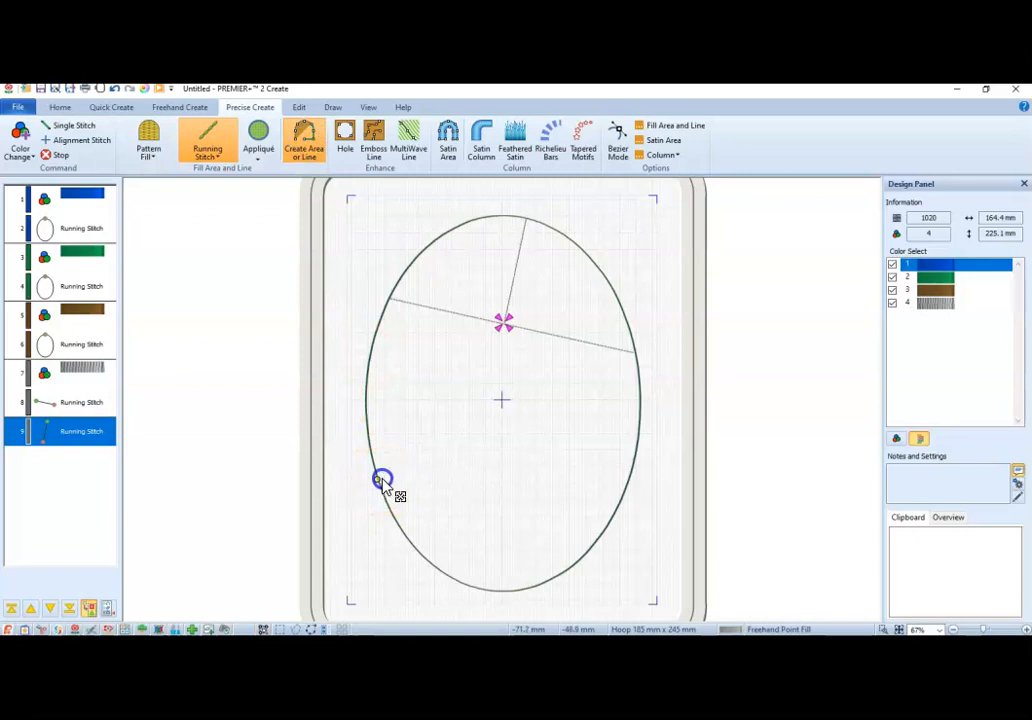
pyautogui.click(602, 536)
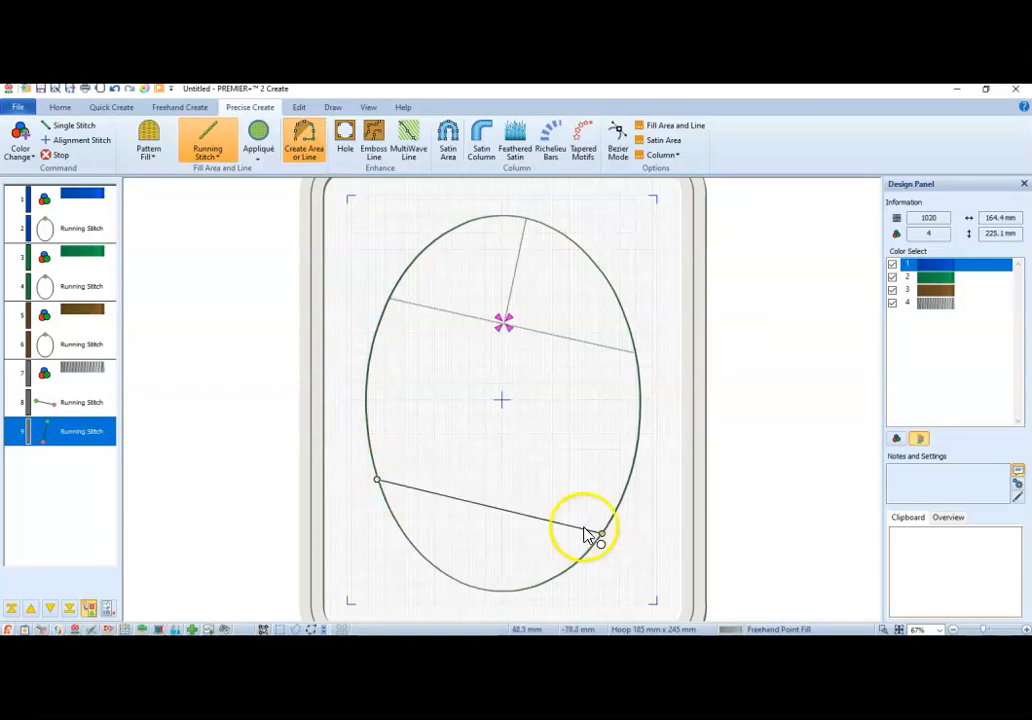
pyautogui.moveTo(601, 530); pyautogui.dragTo(610, 522)
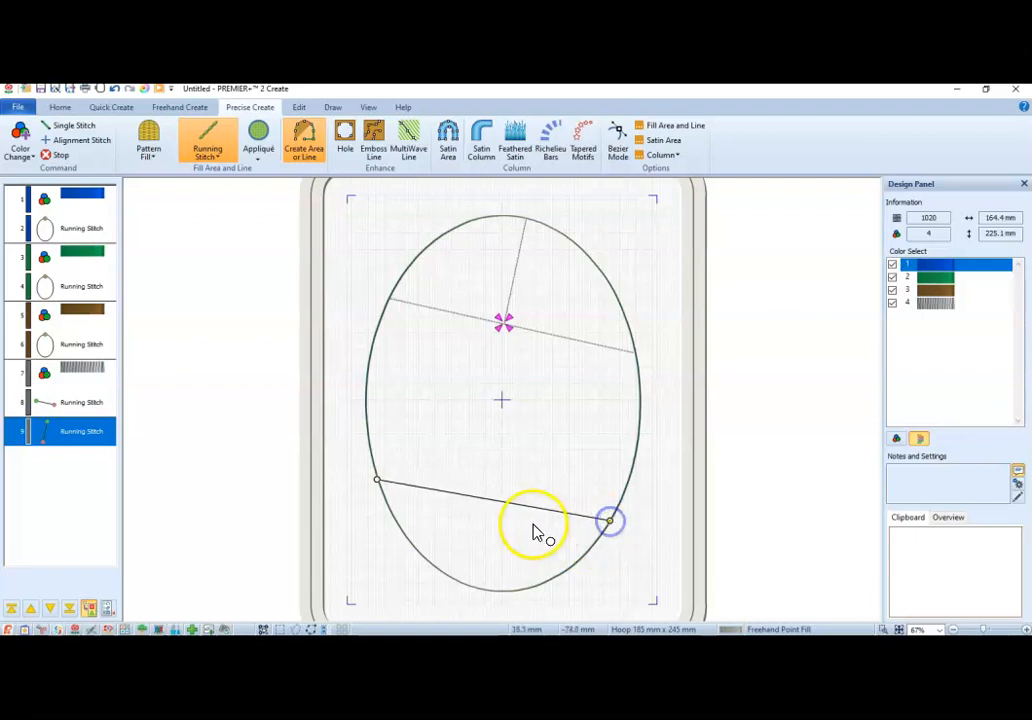
pyautogui.press('Return')
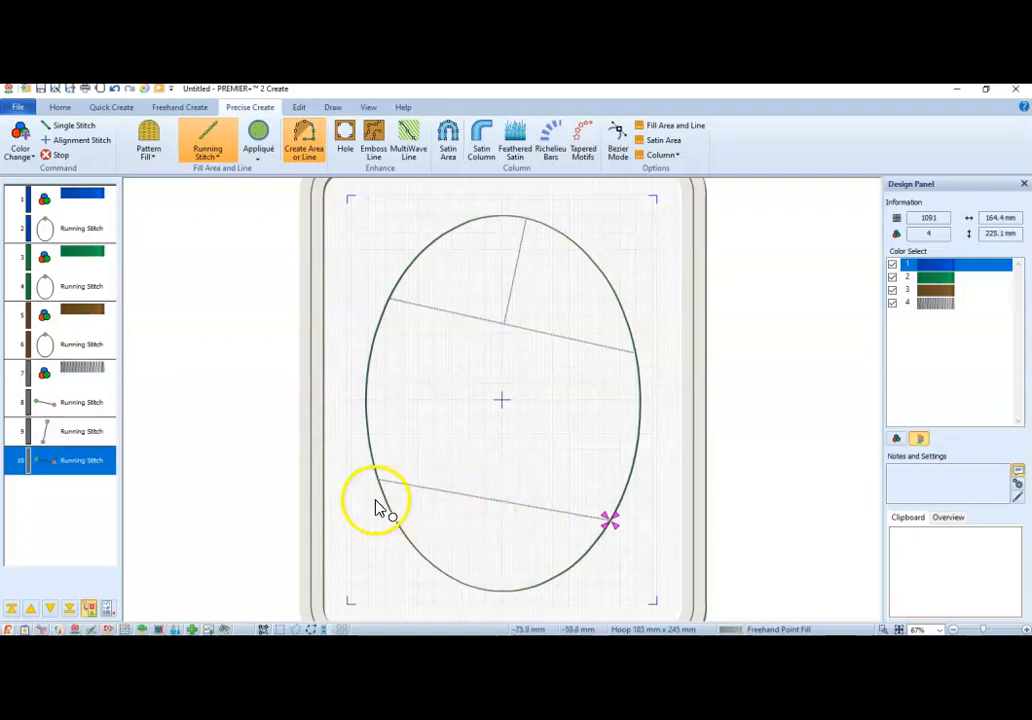
# Draw a diagonal running stitch line from the lower crossing line up to the oval's upper right edge.
pyautogui.click(460, 494)
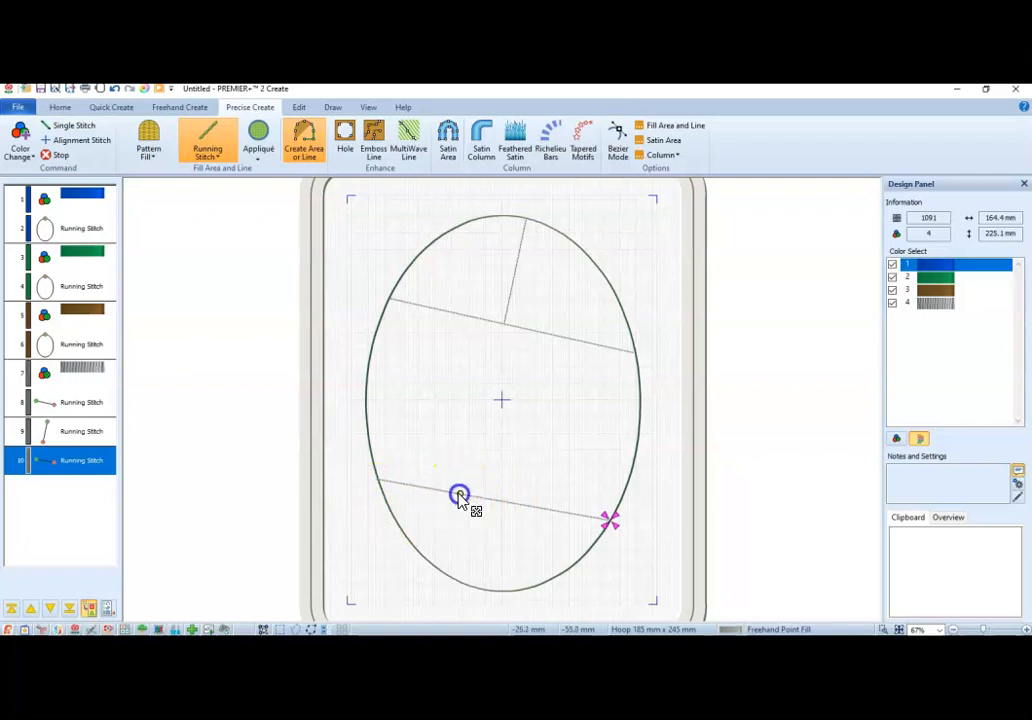
pyautogui.click(611, 290)
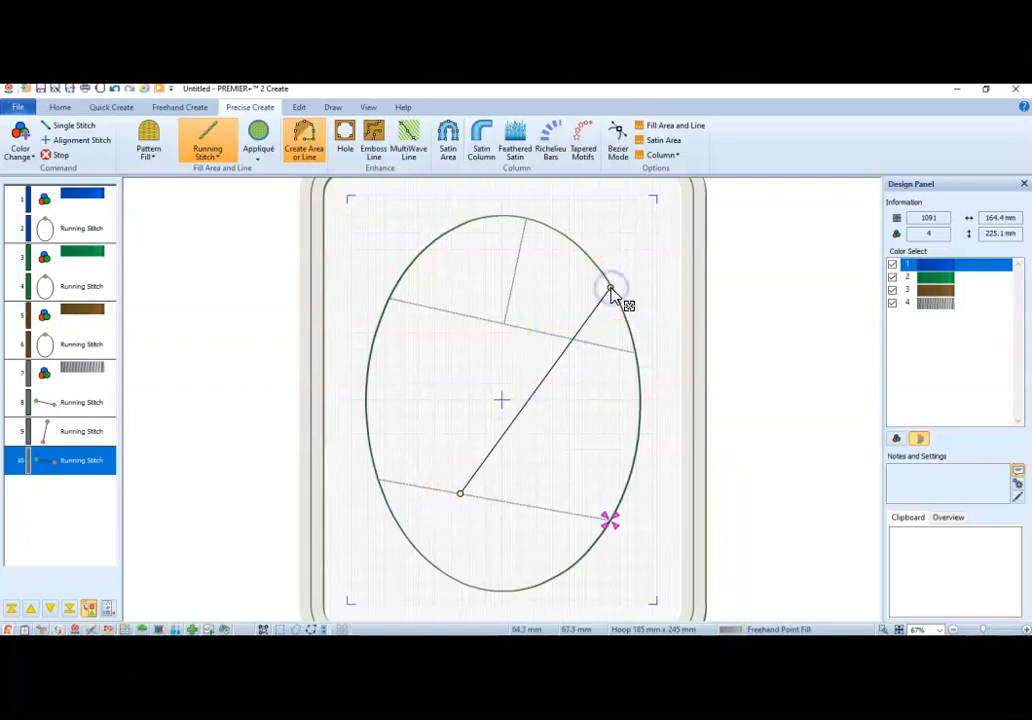
pyautogui.rightClick(611, 290)
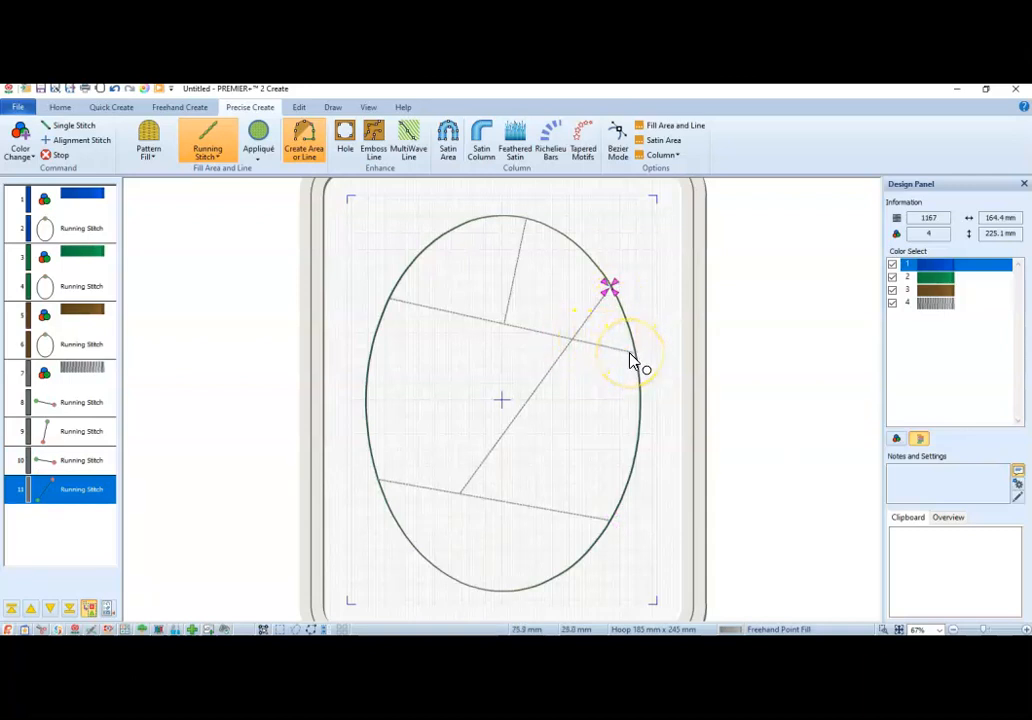
pyautogui.click(614, 314)
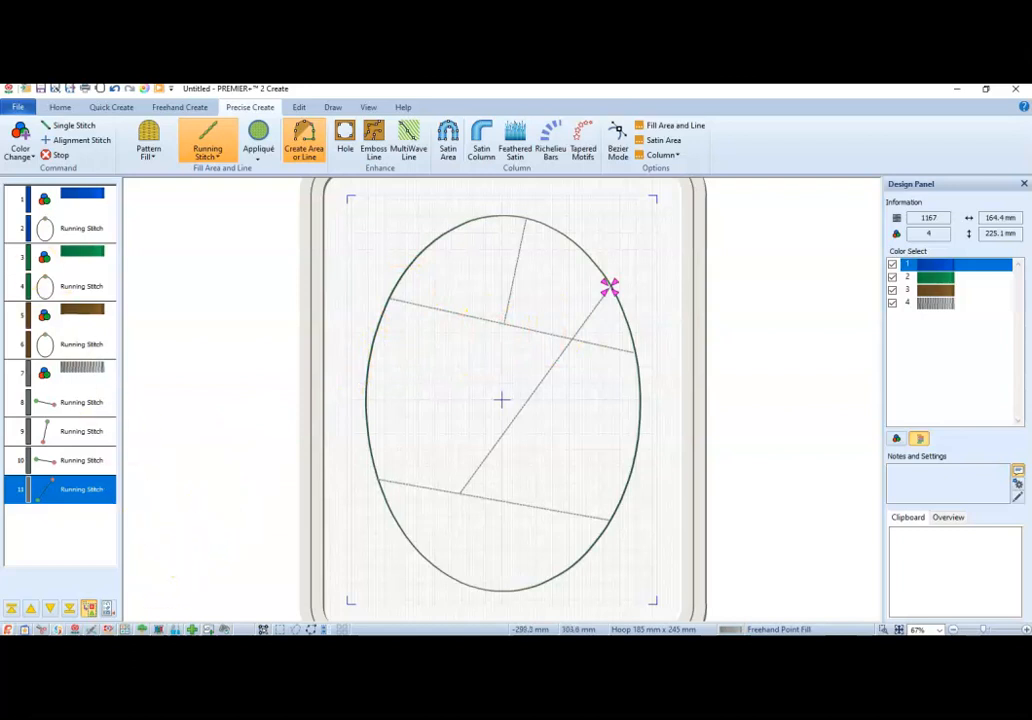
# Preview the design's print worksheet and return to the design.
pyautogui.click(20, 110)
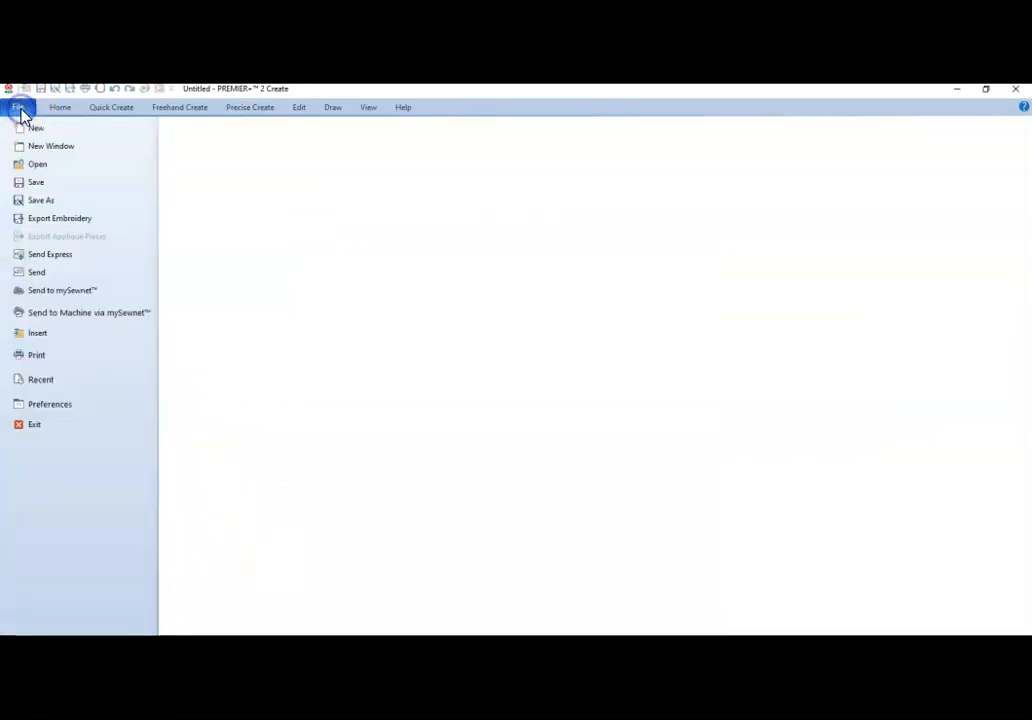
pyautogui.click(36, 358)
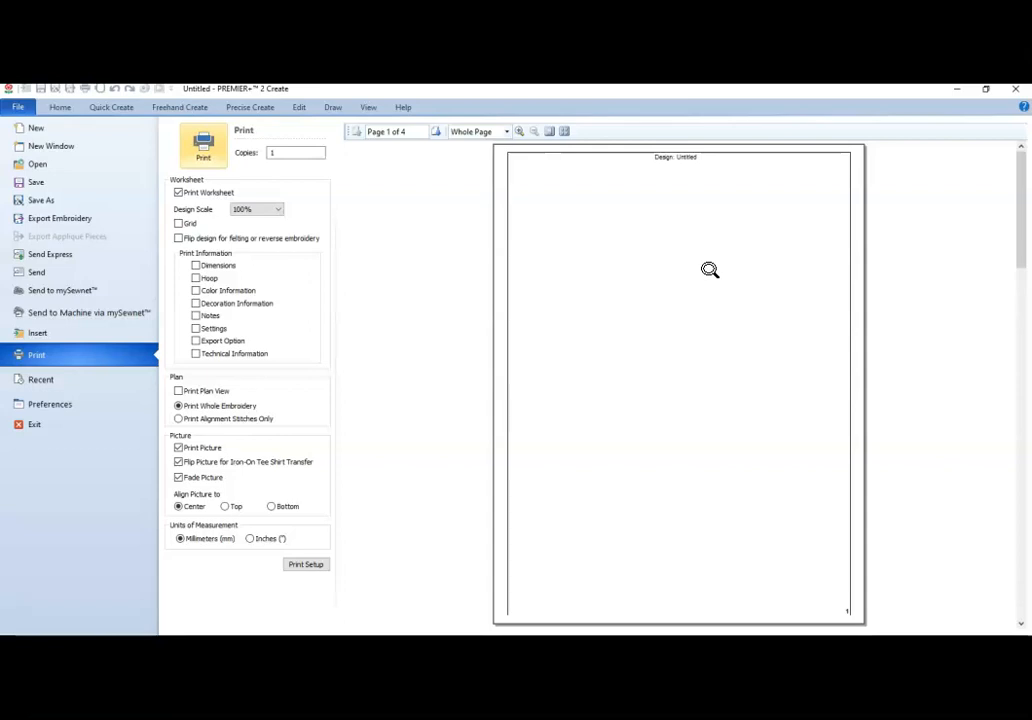
pyautogui.click(55, 107)
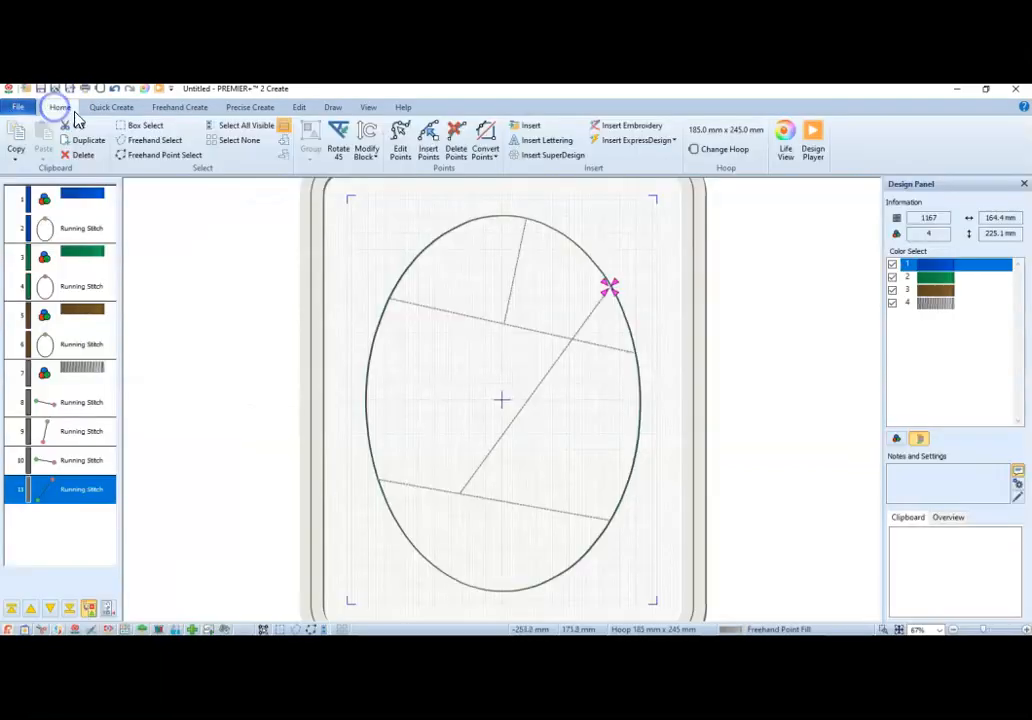
# Insert a color change to thread RaRa5-2472 Auburn after the diagonal running stitch line.
pyautogui.click(60, 497)
pyautogui.rightClick(60, 497)
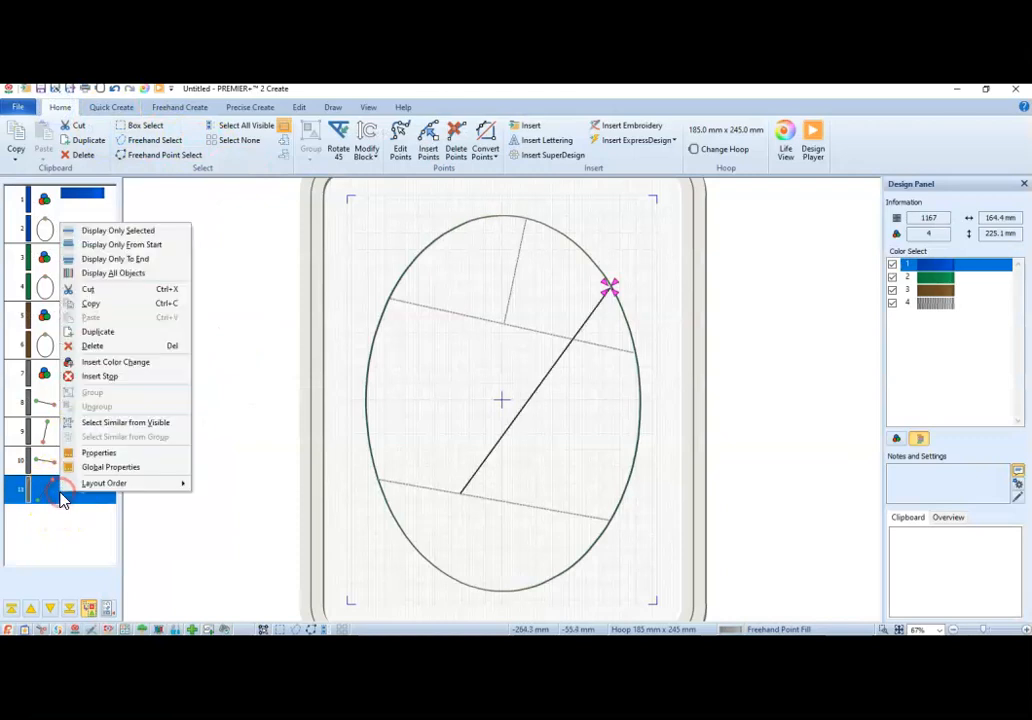
pyautogui.click(115, 363)
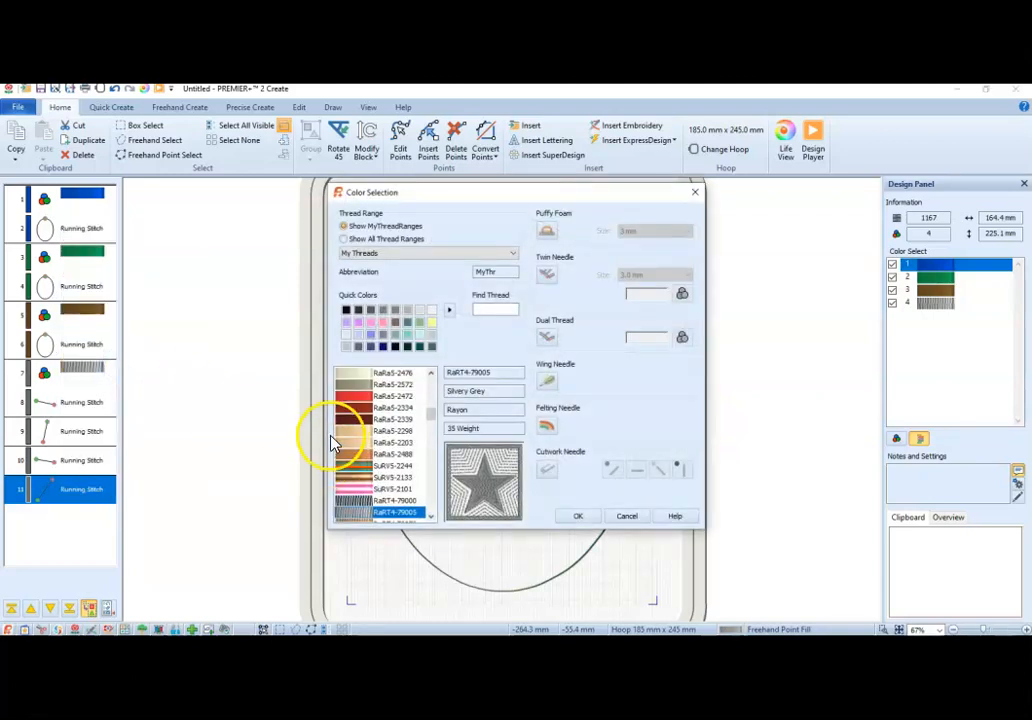
pyautogui.click(358, 398)
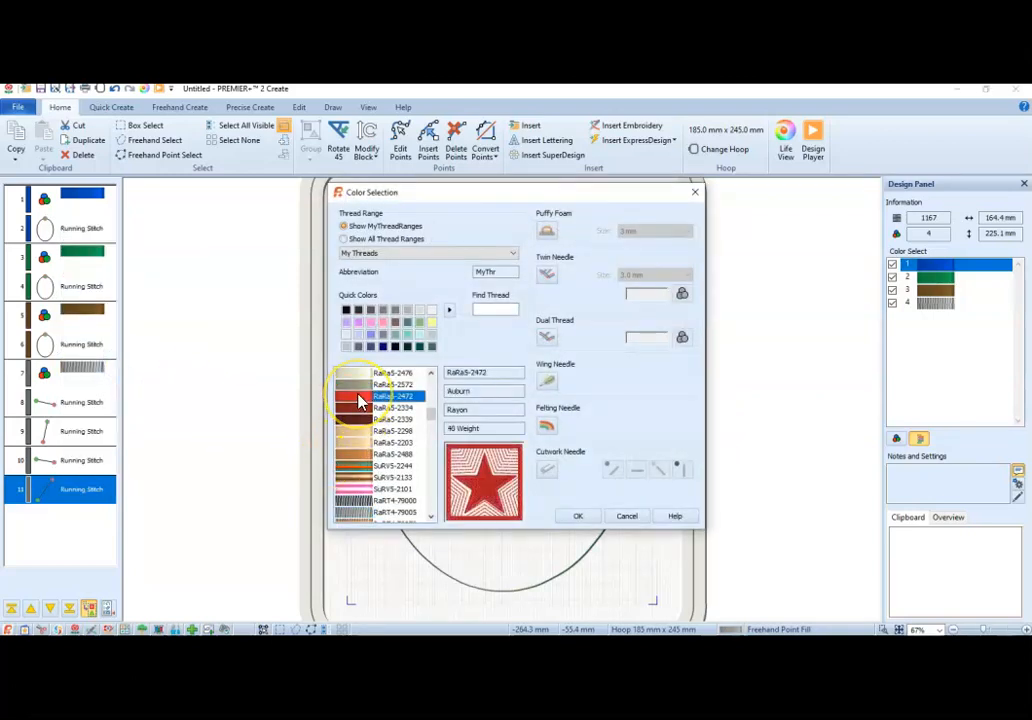
pyautogui.click(580, 518)
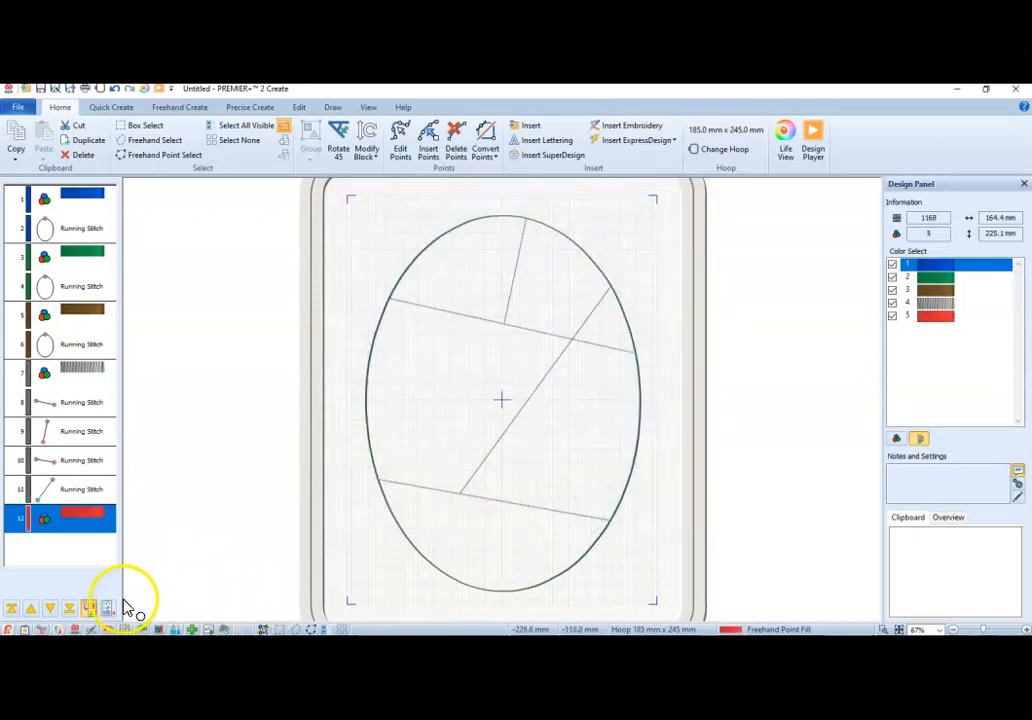
# Copy the four dividing running stitch lines and paste them after the red color change.
pyautogui.click(83, 408)
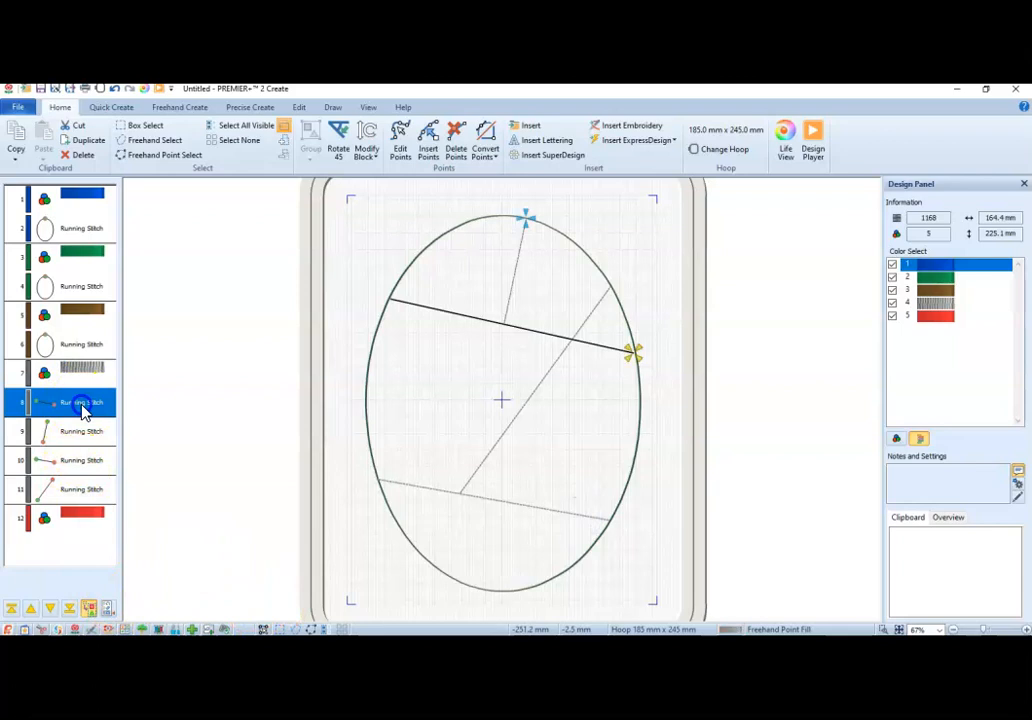
pyautogui.keyDown('ctrl'); pyautogui.click(84, 433); pyautogui.keyUp('ctrl')
pyautogui.keyDown('ctrl'); pyautogui.click(90, 462); pyautogui.keyUp('ctrl')
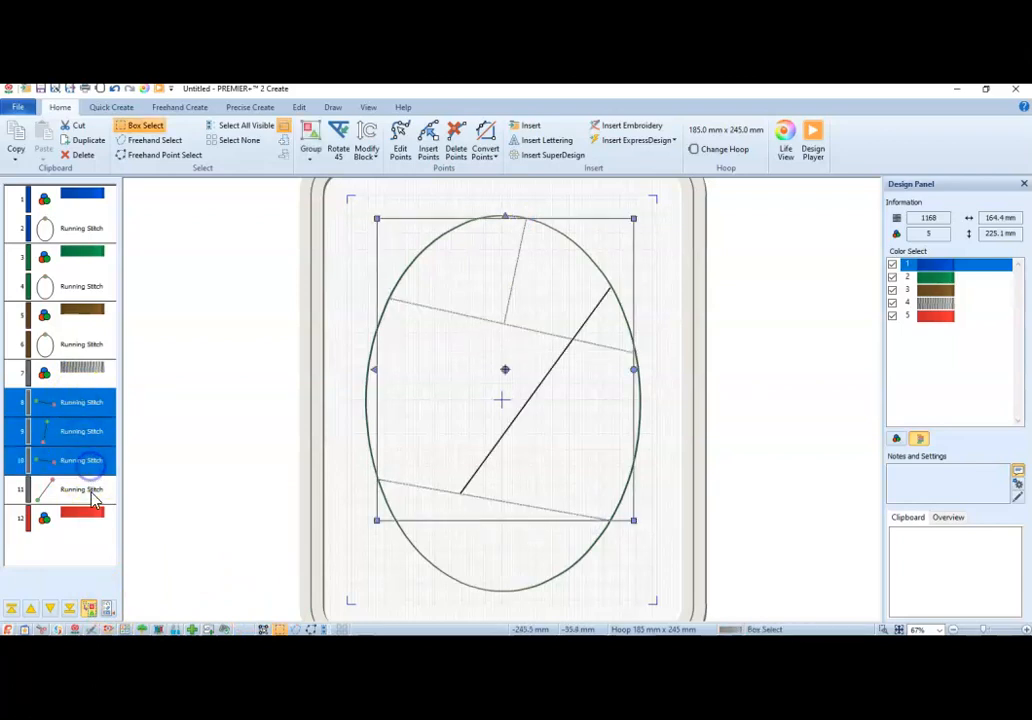
pyautogui.keyDown('ctrl'); pyautogui.click(92, 492); pyautogui.keyUp('ctrl')
pyautogui.rightClick(93, 495)
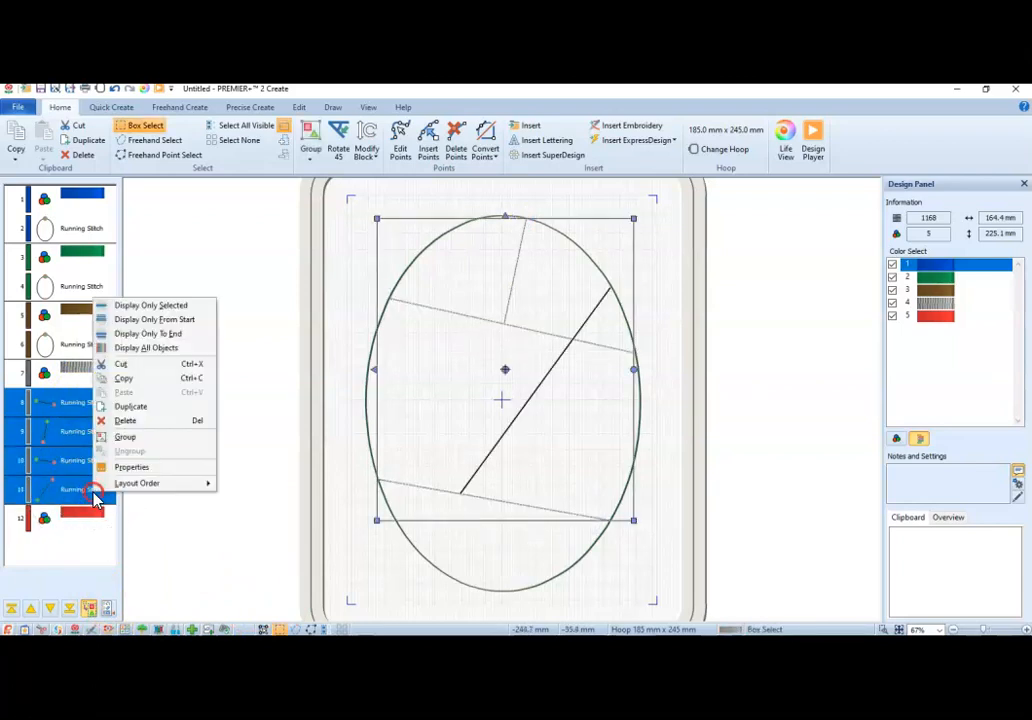
pyautogui.click(128, 380)
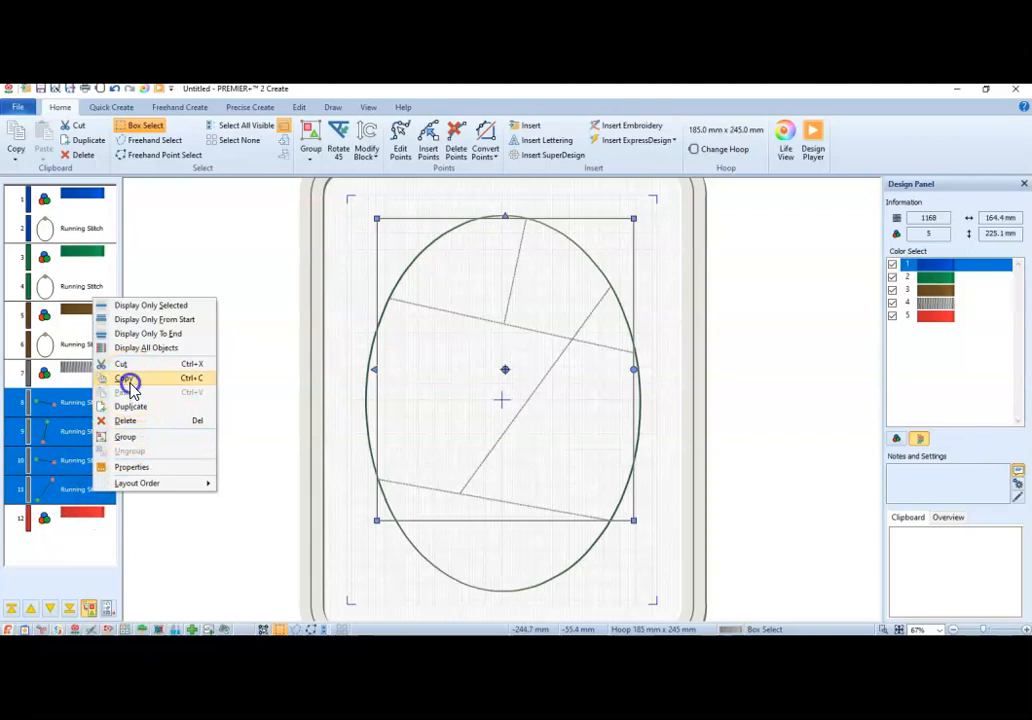
pyautogui.click(88, 522)
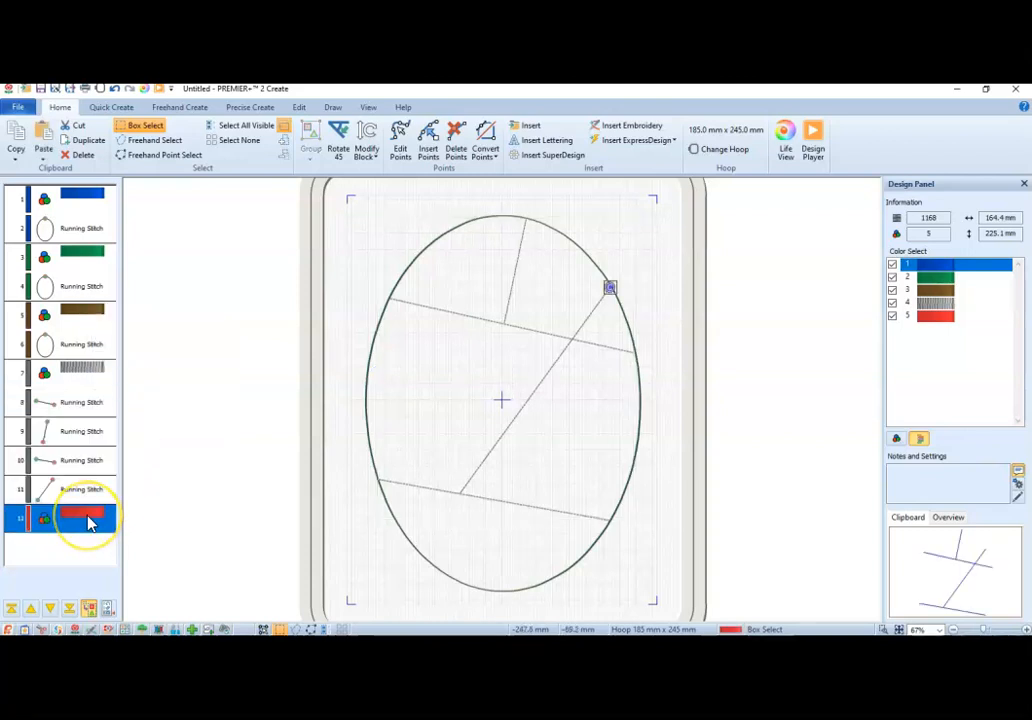
pyautogui.rightClick(88, 522)
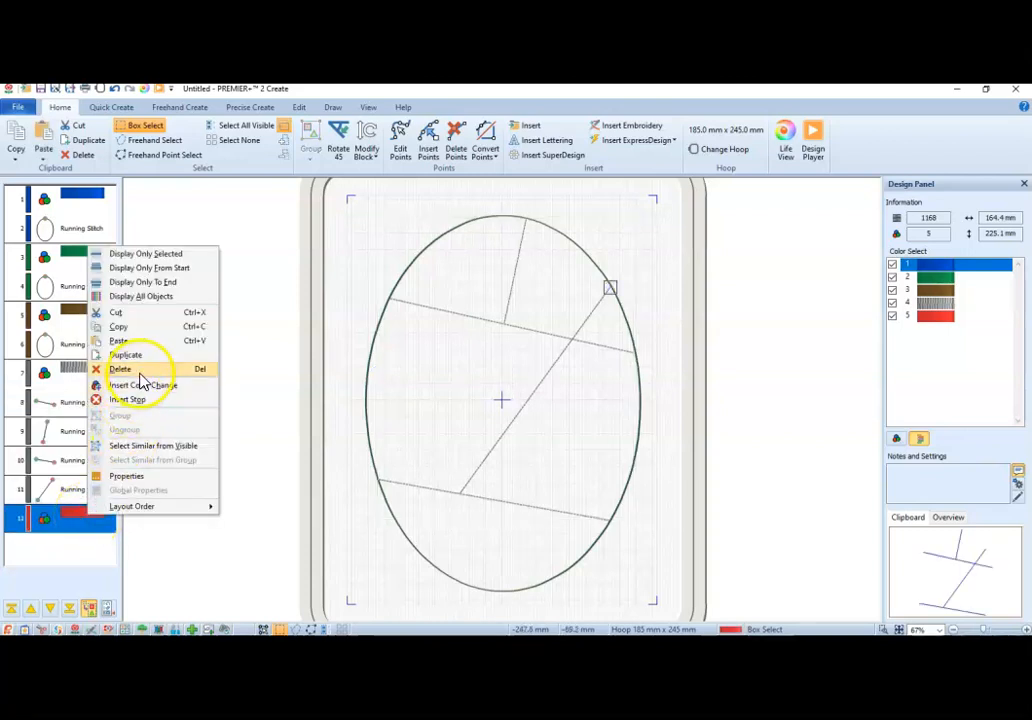
pyautogui.click(138, 345)
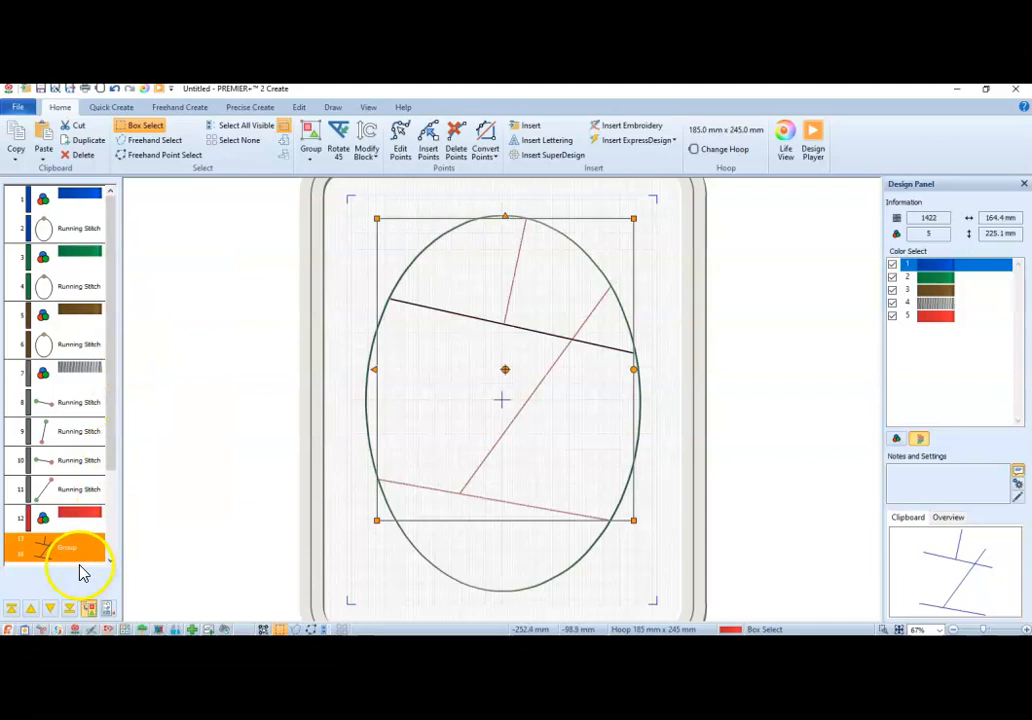
# Reorder both the original and the pasted lines so the lower crossing line stitches after the diagonal line.
pyautogui.click(57, 461)
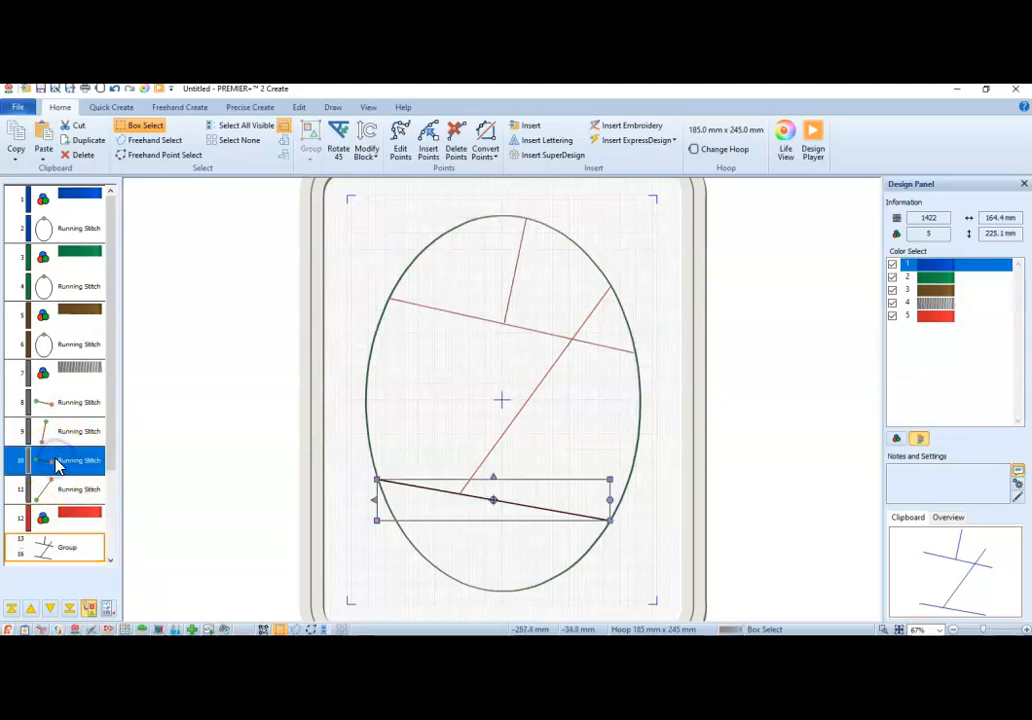
pyautogui.moveTo(55, 459); pyautogui.dragTo(70, 517)
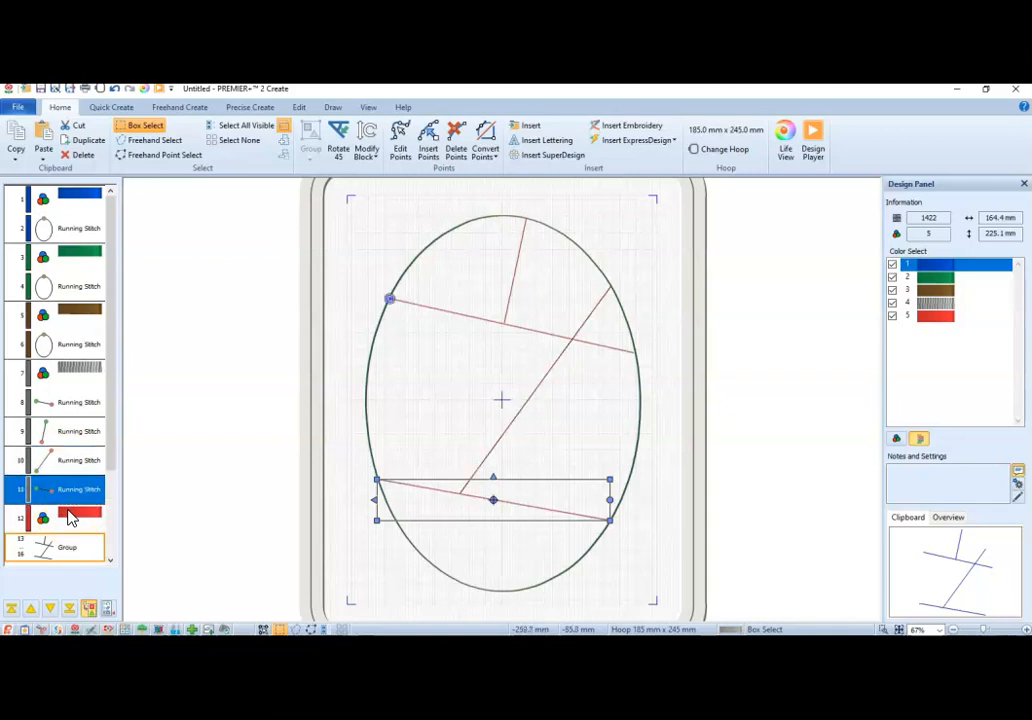
pyautogui.moveTo(113, 440); pyautogui.dragTo(110, 537)
pyautogui.click(72, 528)
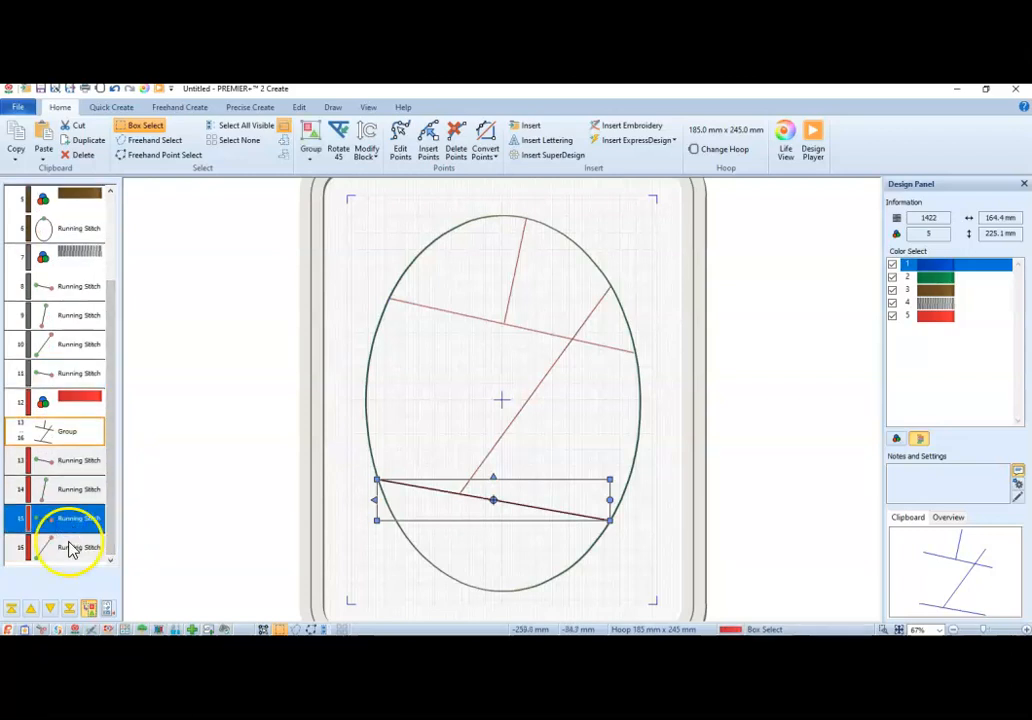
pyautogui.moveTo(73, 516); pyautogui.dragTo(80, 568)
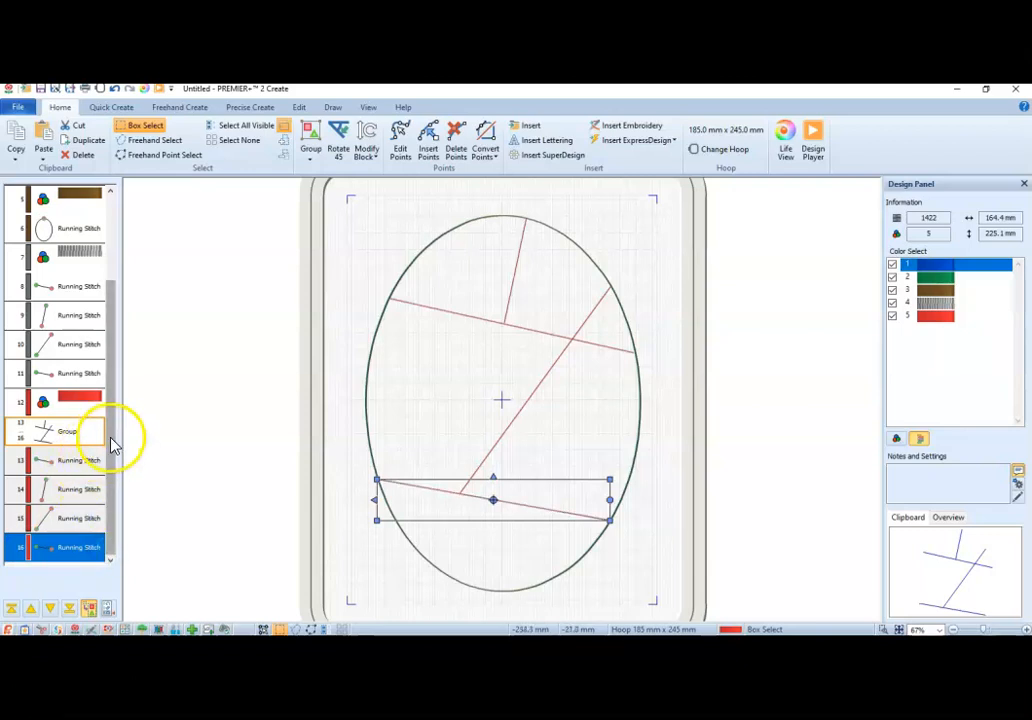
# Check the stitching order of the four pasted lines by selecting each one in sequence.
pyautogui.click(57, 461)
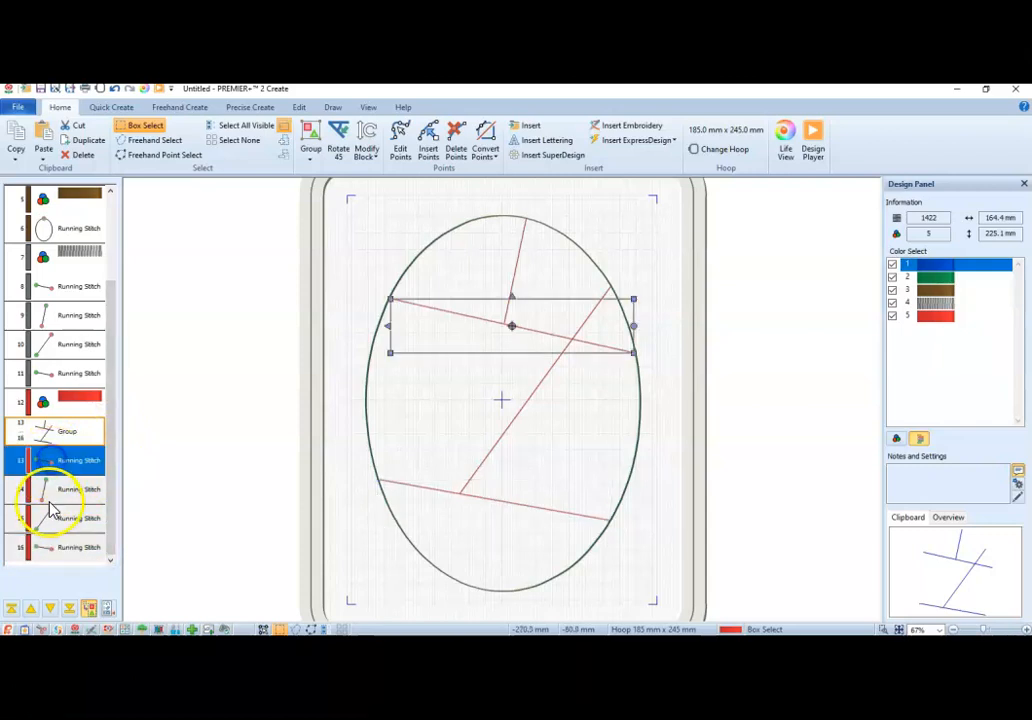
pyautogui.click(60, 489)
pyautogui.click(57, 518)
pyautogui.click(60, 547)
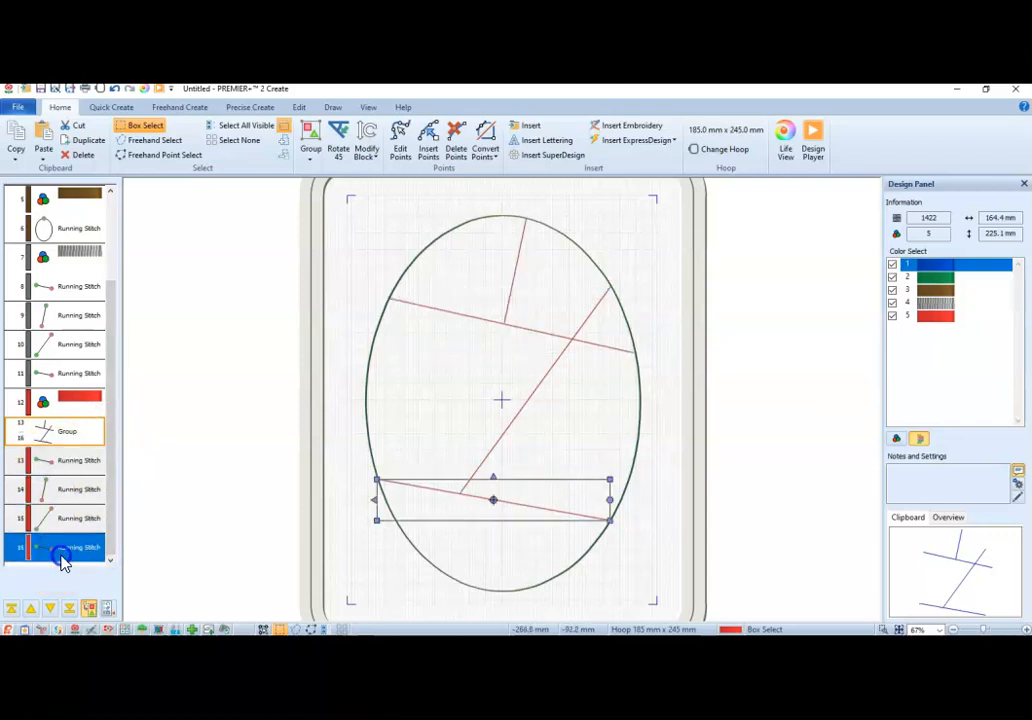
pyautogui.moveTo(111, 531); pyautogui.dragTo(111, 531)
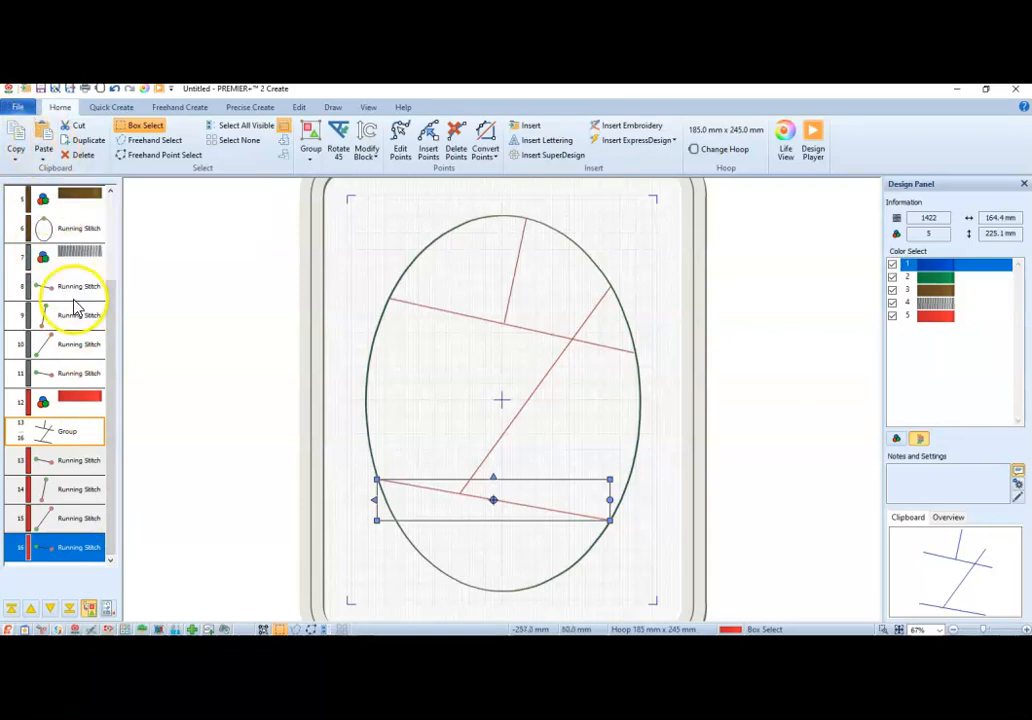
pyautogui.moveTo(112, 316); pyautogui.dragTo(112, 315)
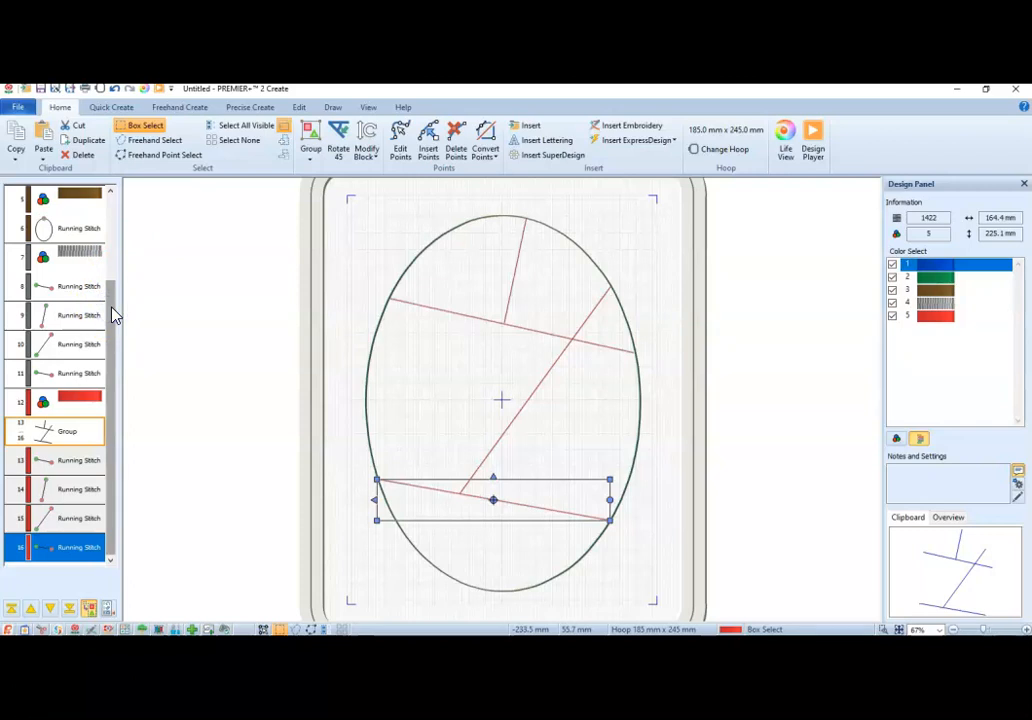
pyautogui.click(29, 607)
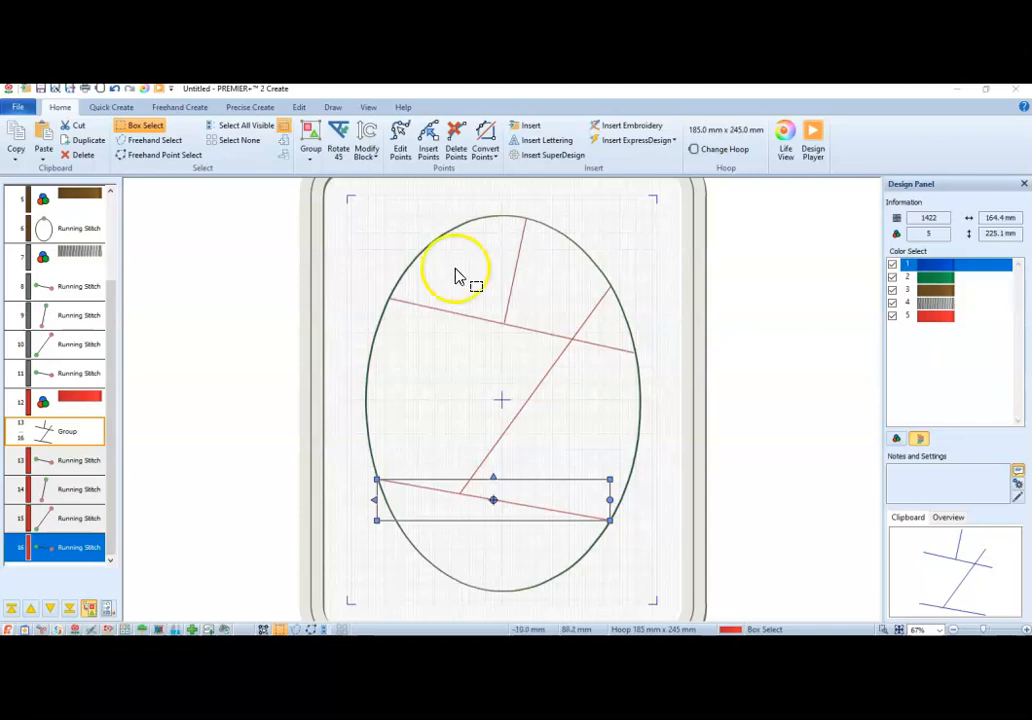
# Choose Motif Fill as the fill type for new areas and select the brown color change as the insertion point.
pyautogui.click(112, 107)
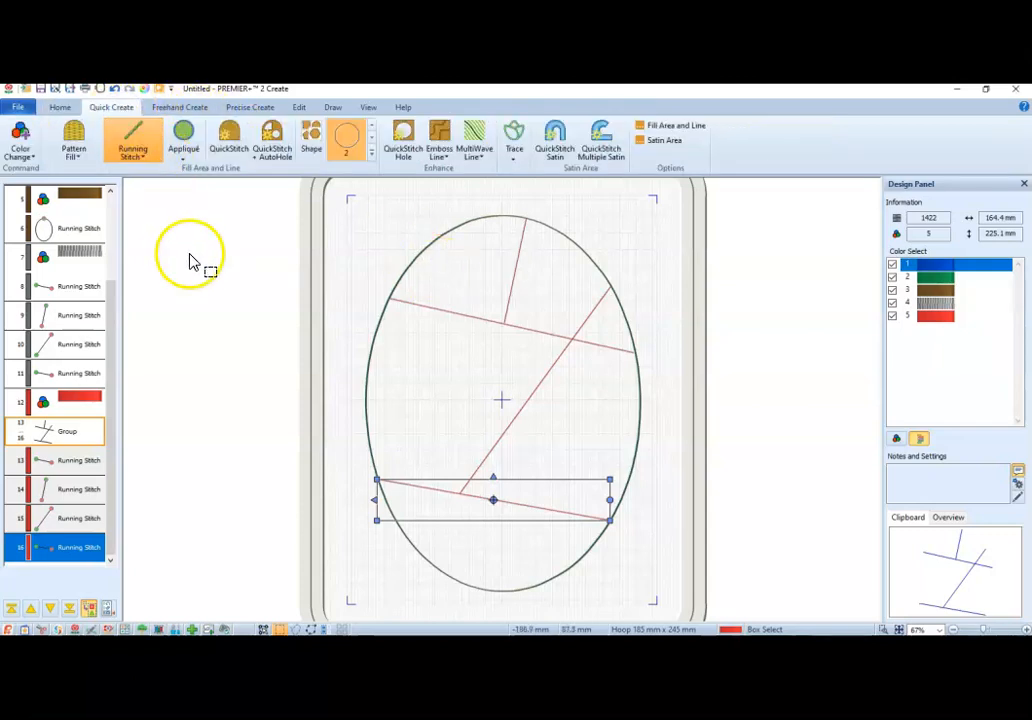
pyautogui.click(90, 138)
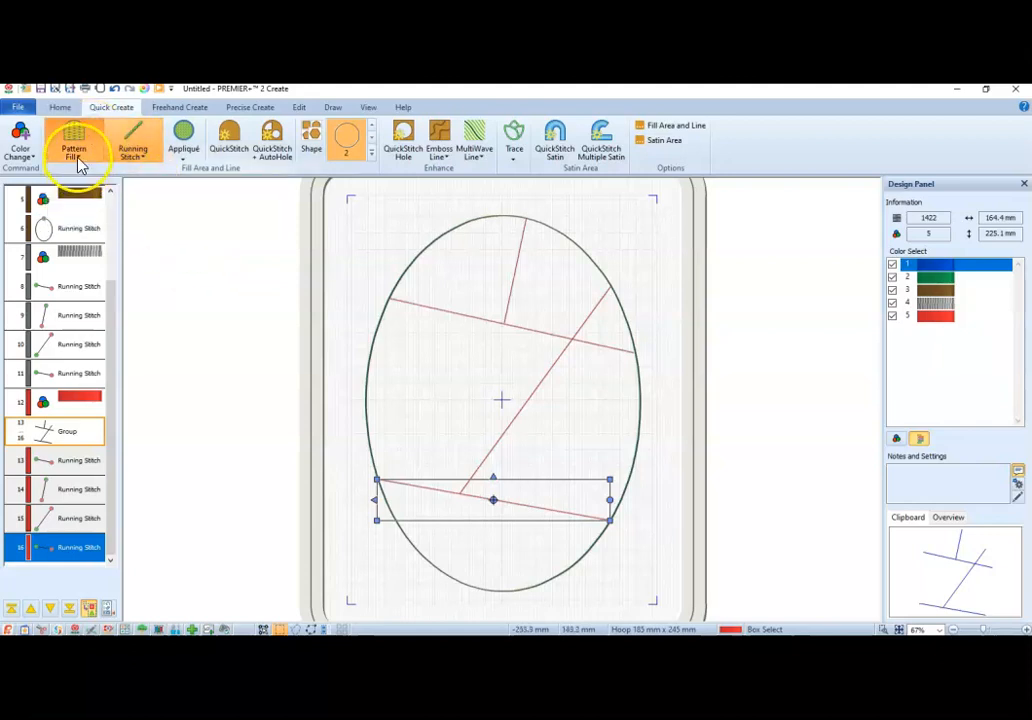
pyautogui.click(79, 159)
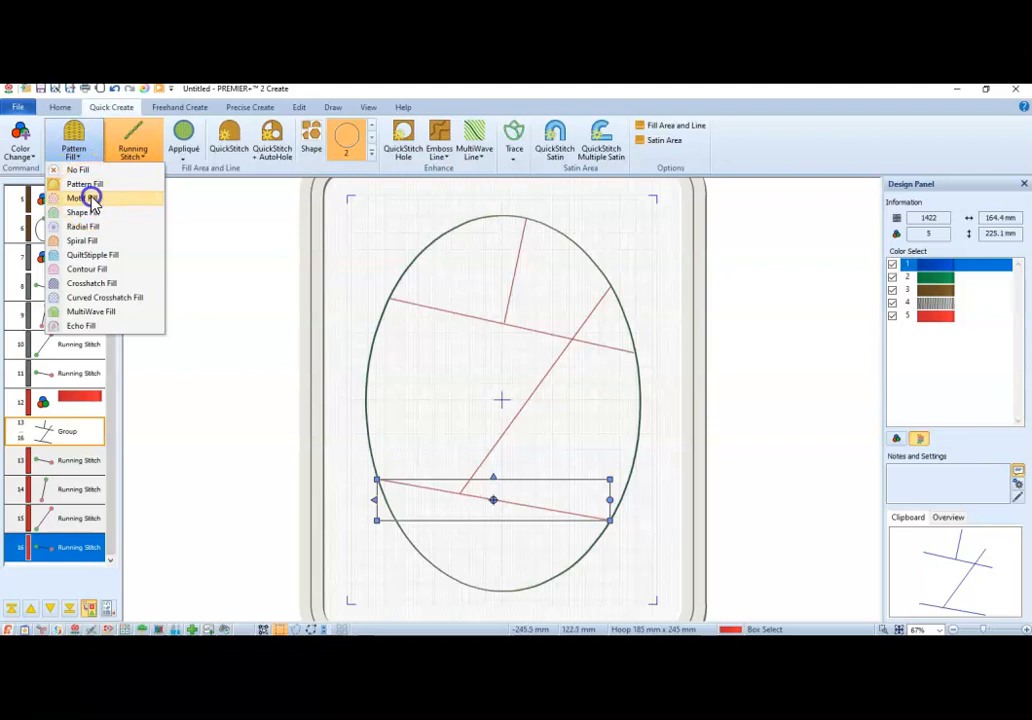
pyautogui.click(80, 198)
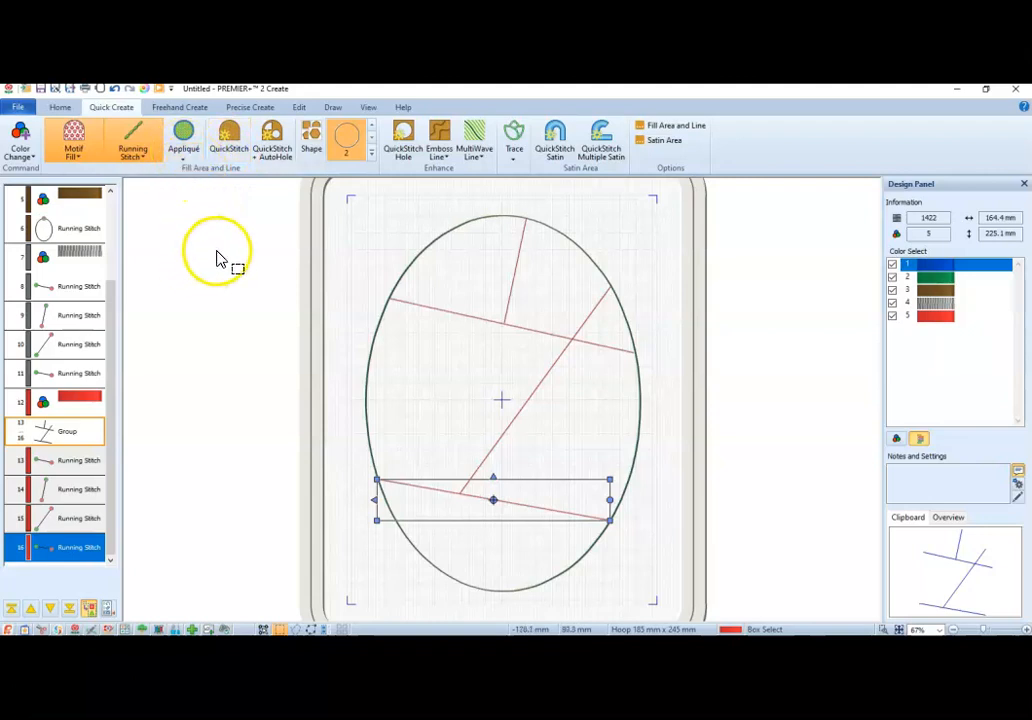
pyautogui.click(75, 194)
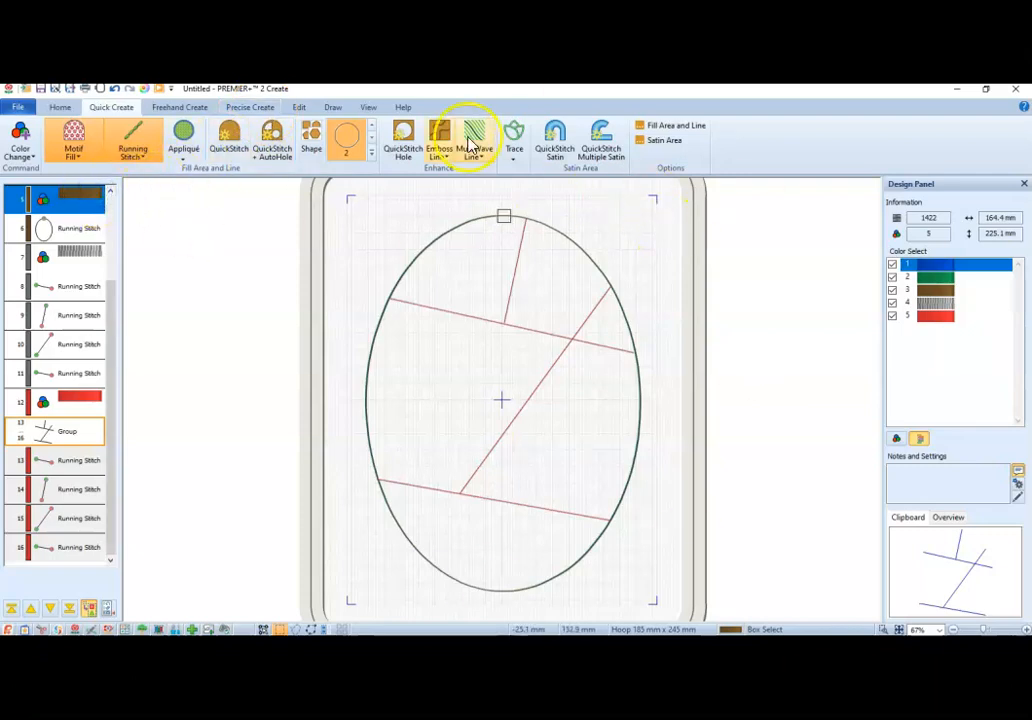
# Outline the oval's upper-left section with Create Area or Line, using corner points at the line ends and curve points along the oval's edge.
pyautogui.click(252, 108)
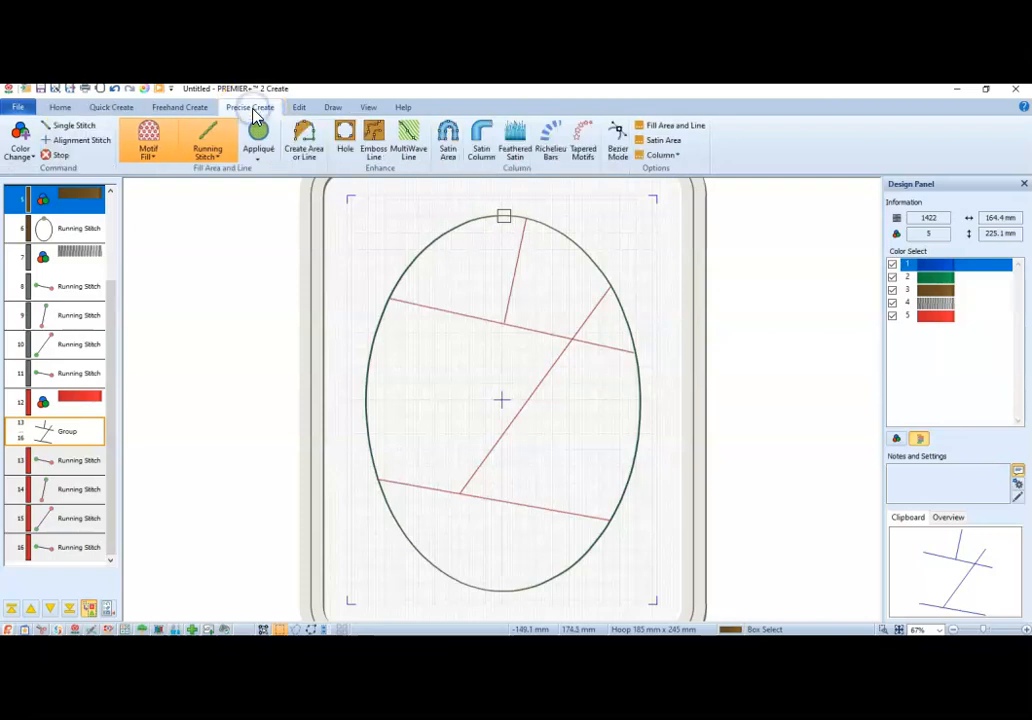
pyautogui.click(310, 158)
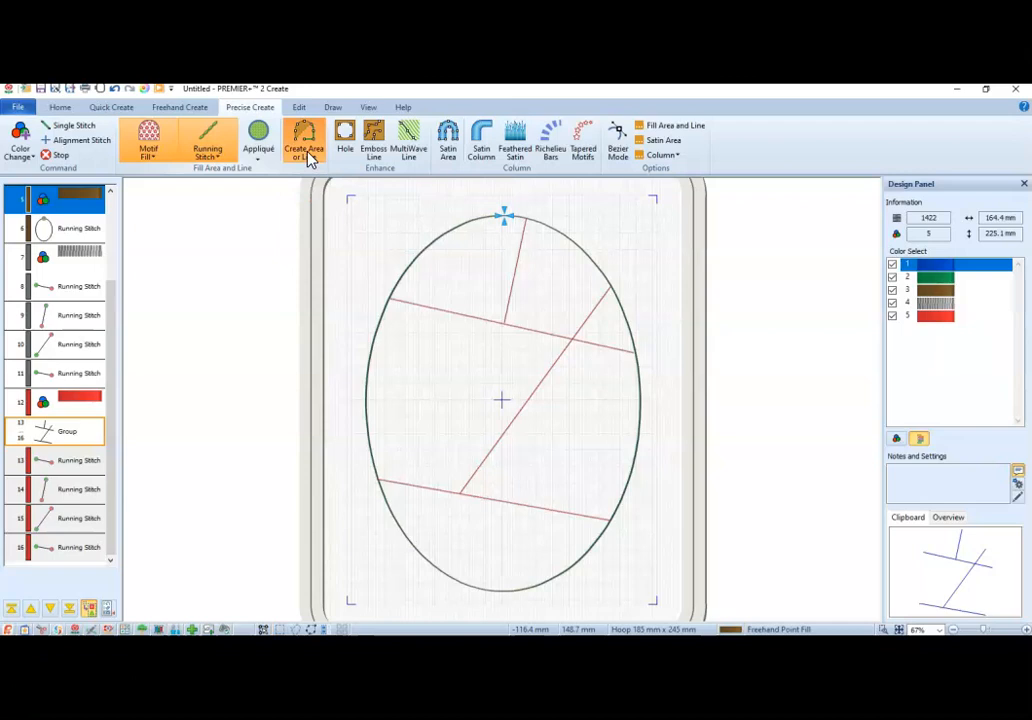
pyautogui.click(388, 299)
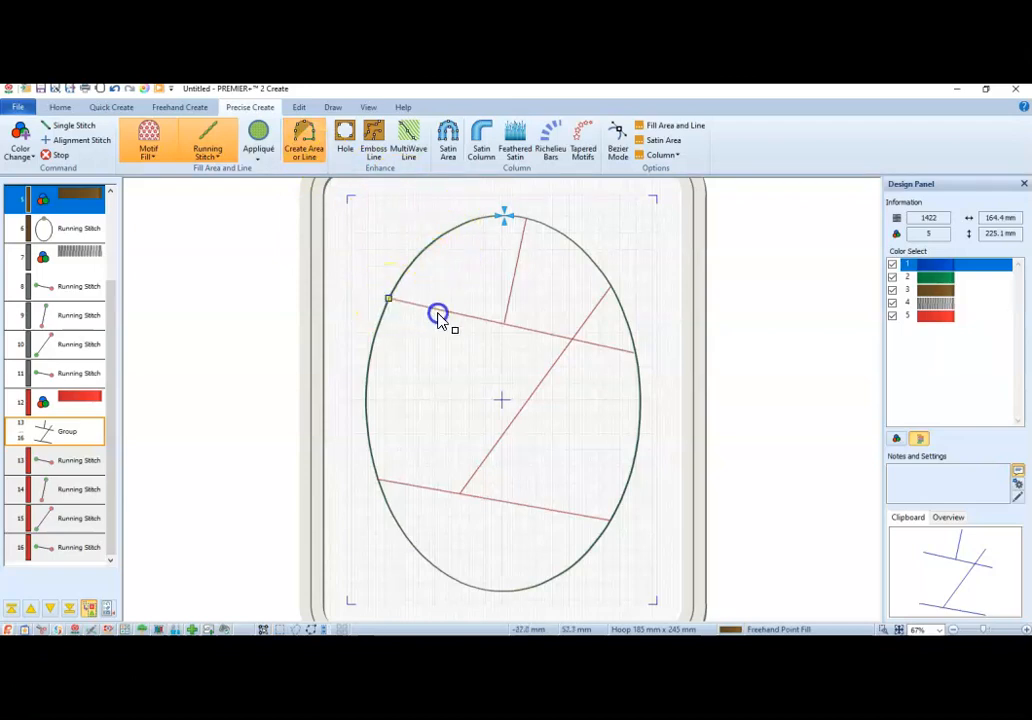
pyautogui.click(505, 324)
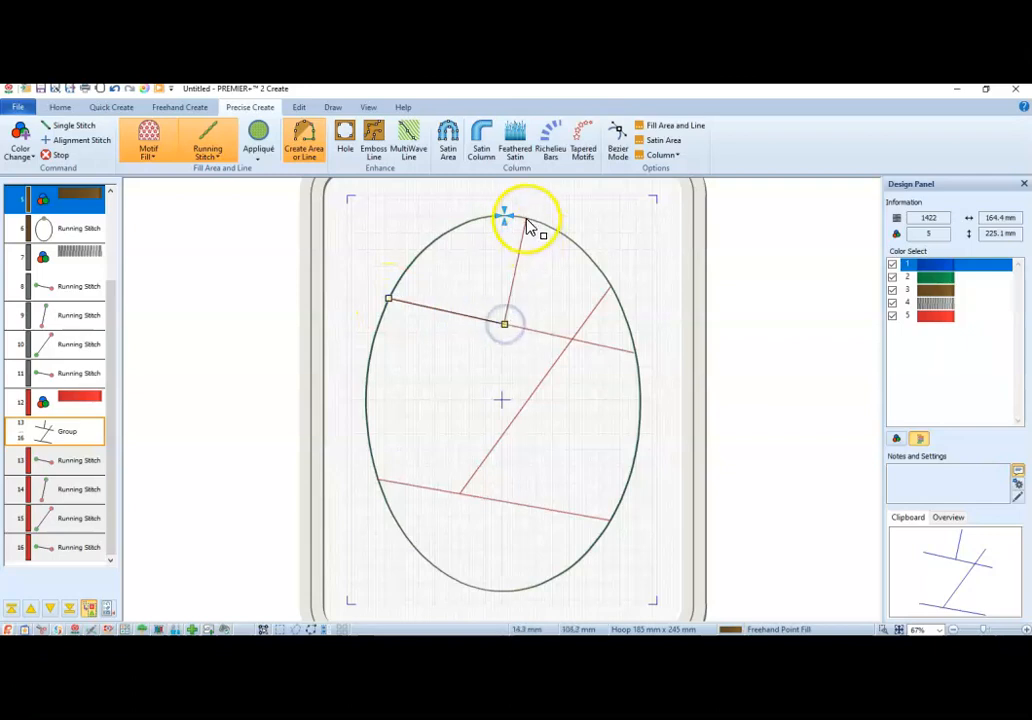
pyautogui.click(525, 219)
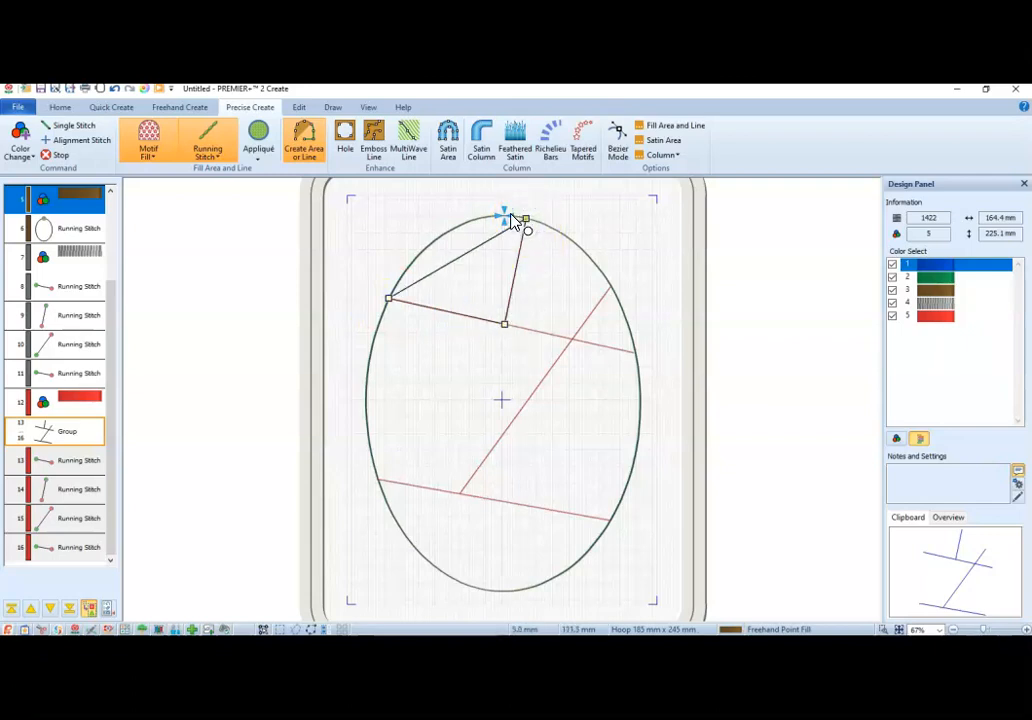
pyautogui.click(510, 214)
pyautogui.click(476, 219)
pyautogui.click(451, 234)
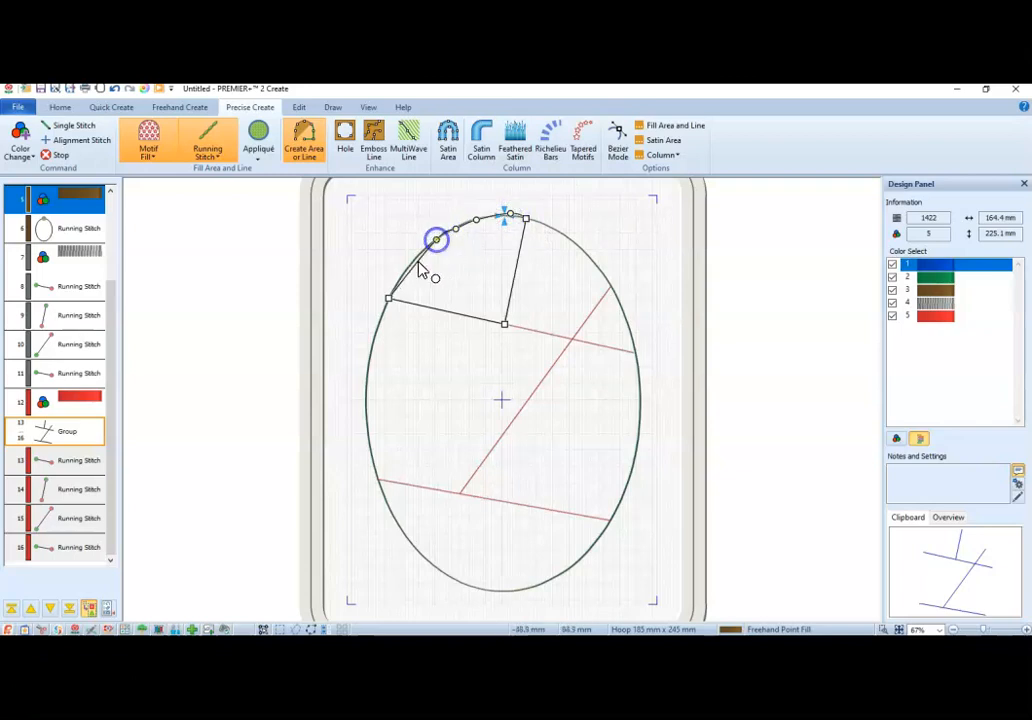
pyautogui.click(414, 261)
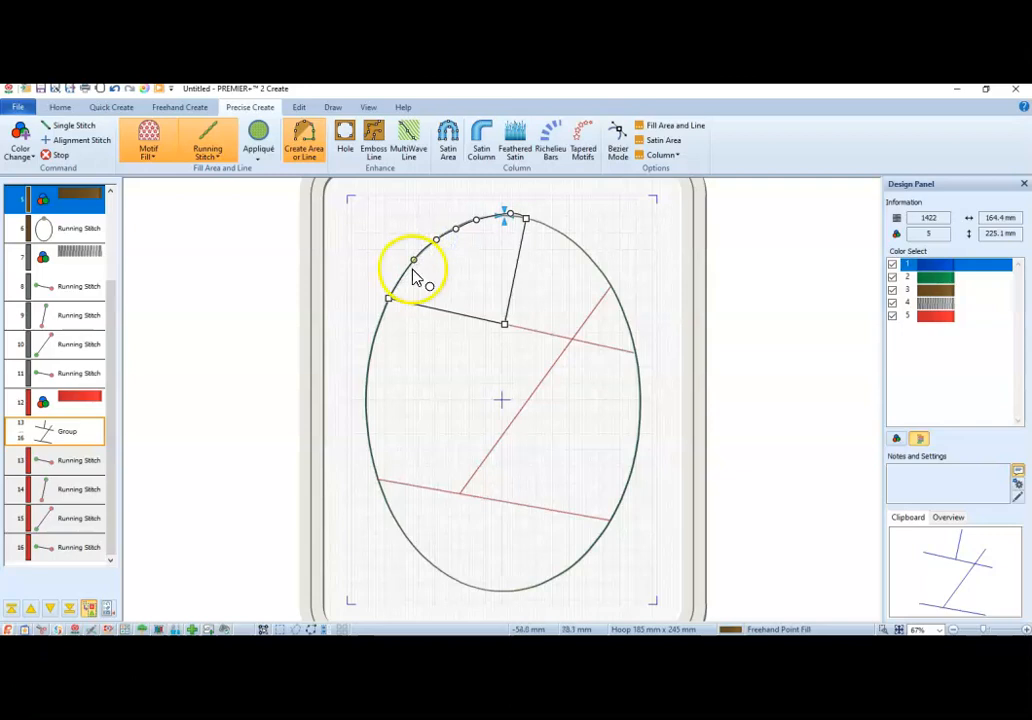
# Adjust the outline's curve points to follow the oval's upper edge and generate the upper-left section's motif fill.
pyautogui.click(455, 231)
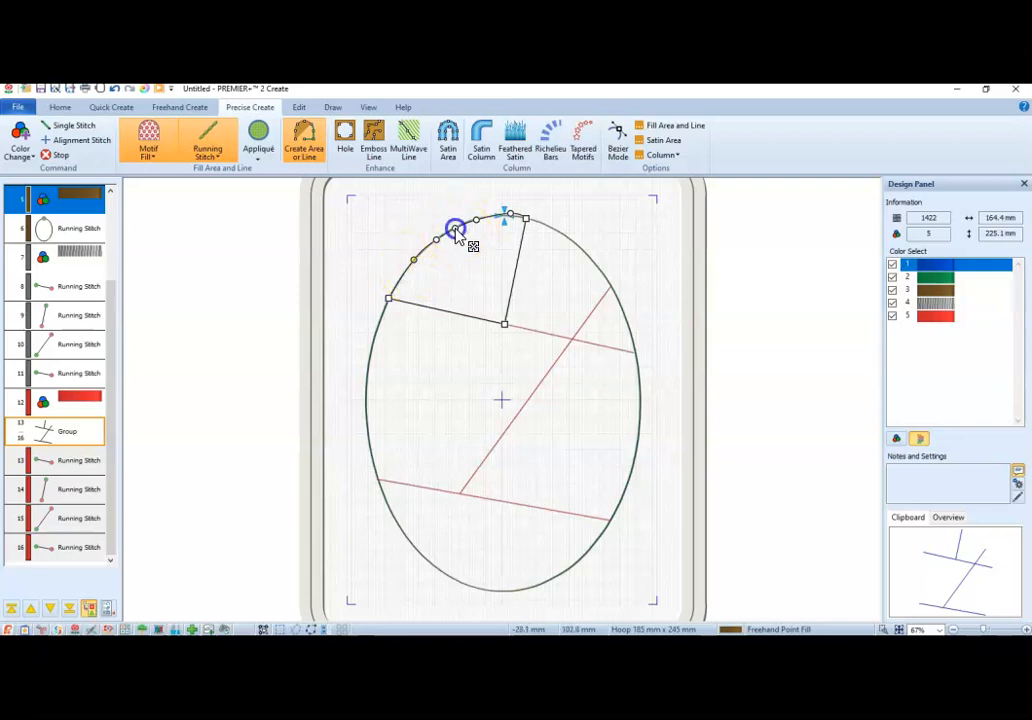
pyautogui.click(475, 221)
pyautogui.click(509, 218)
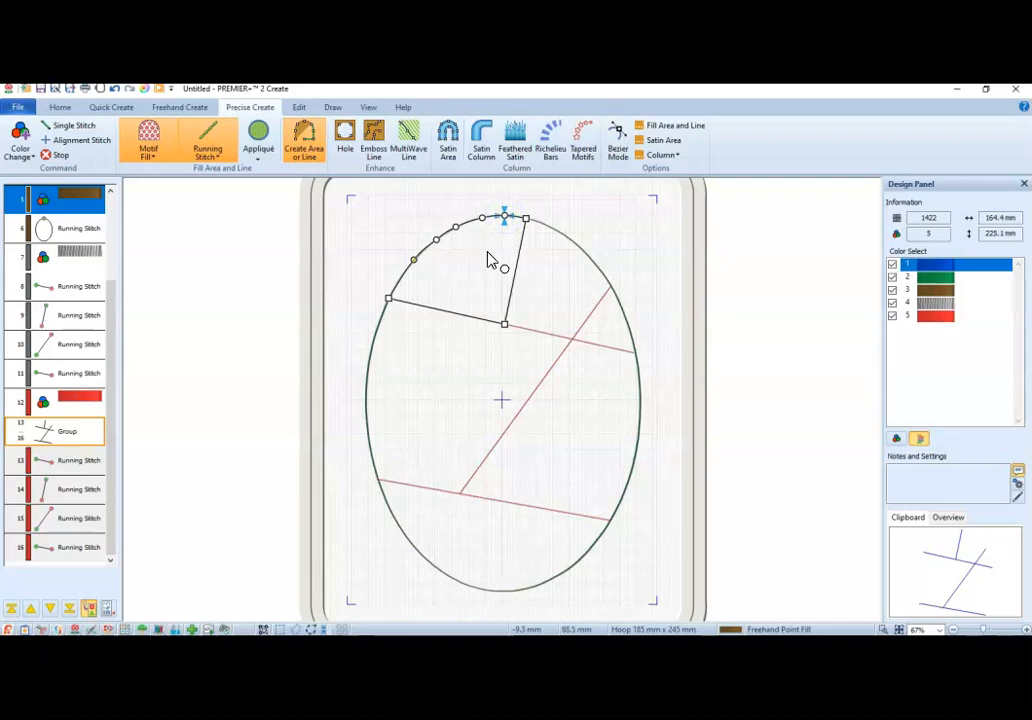
pyautogui.rightClick(489, 259)
pyautogui.rightClick(489, 259)
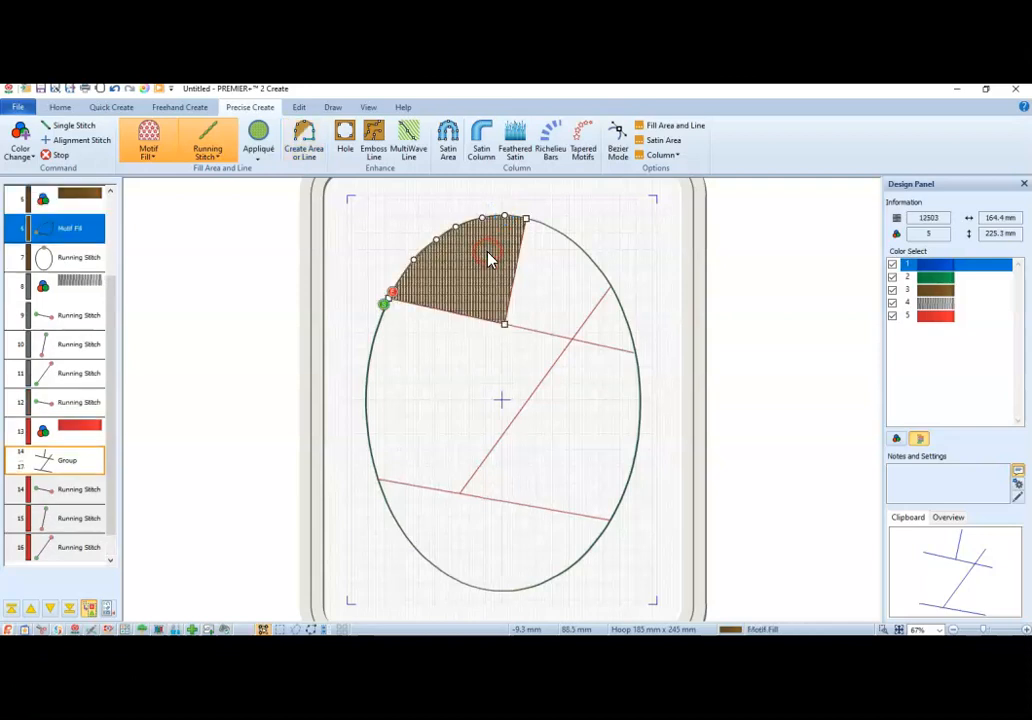
# Open the fill properties of the oval's upper-left section and set the Motif 1 group to Pfaff.
pyautogui.rightClick(489, 259)
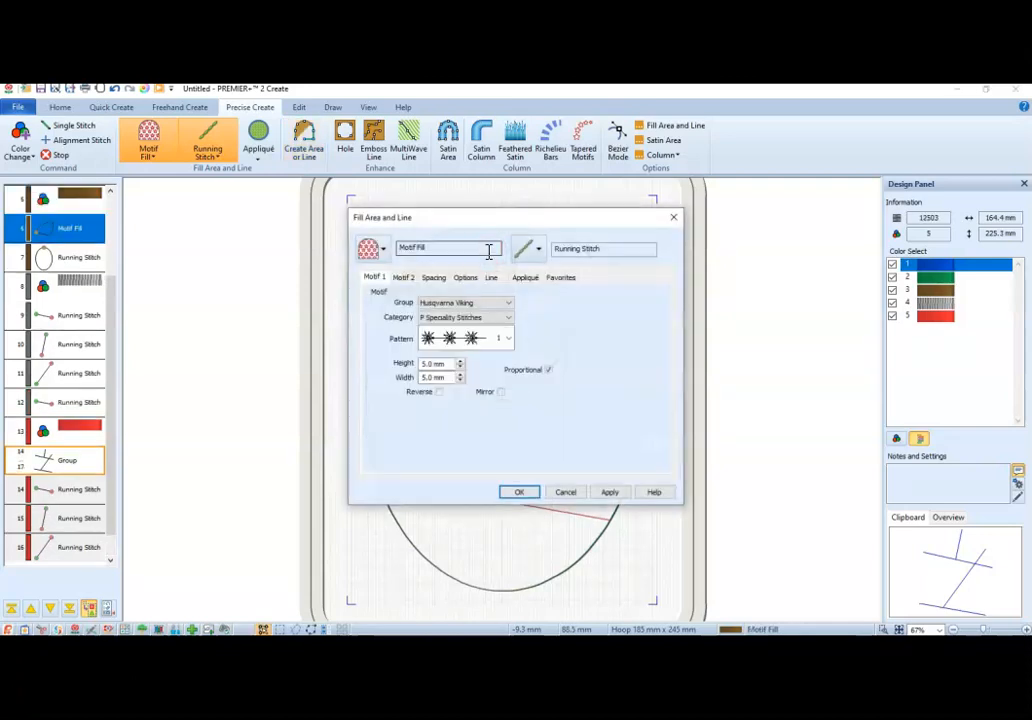
pyautogui.click(505, 317)
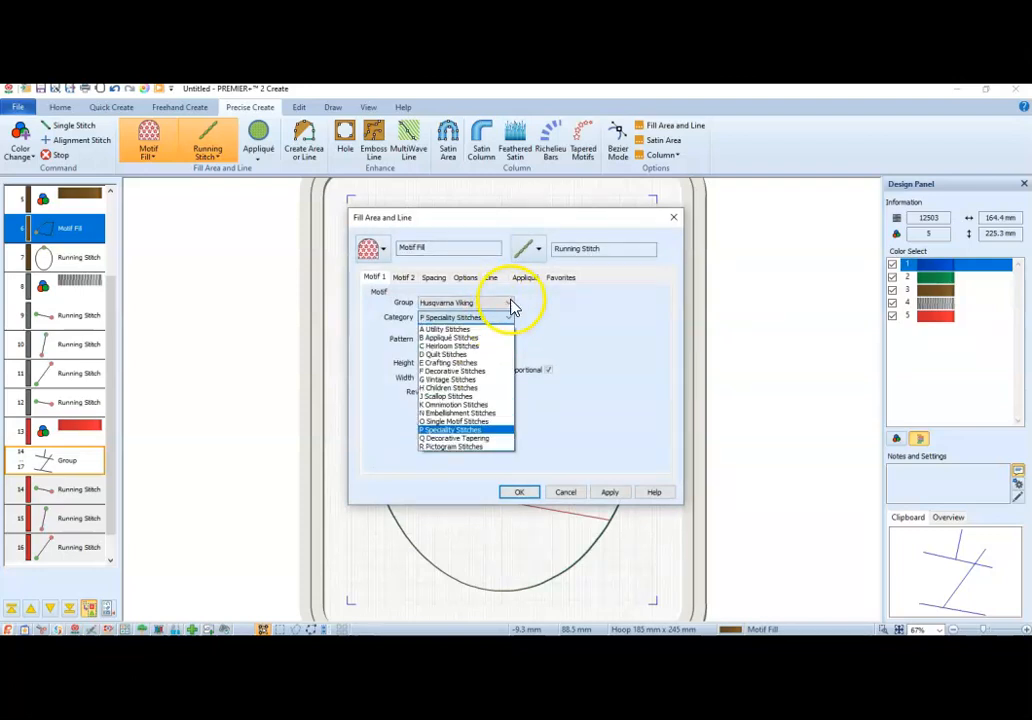
pyautogui.click(511, 305)
pyautogui.click(510, 303)
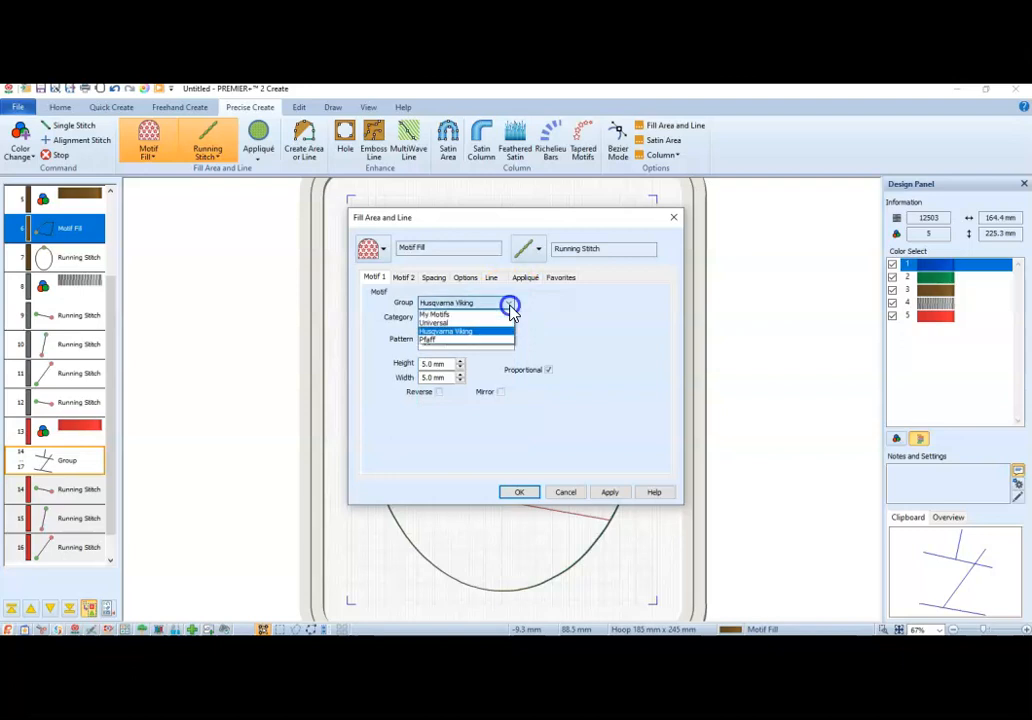
pyautogui.click(477, 340)
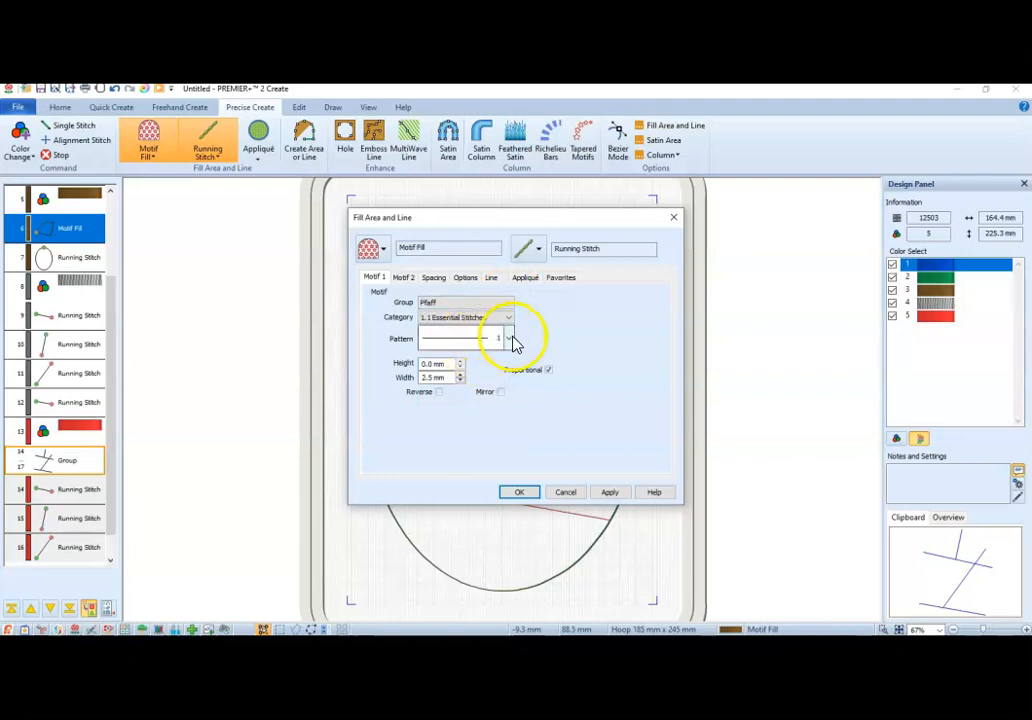
# Set Motif 1 to pattern 3 of 2.3 Crazy Patch Stitches with a 12.2 mm width and apply it to the upper-left section.
pyautogui.click(508, 339)
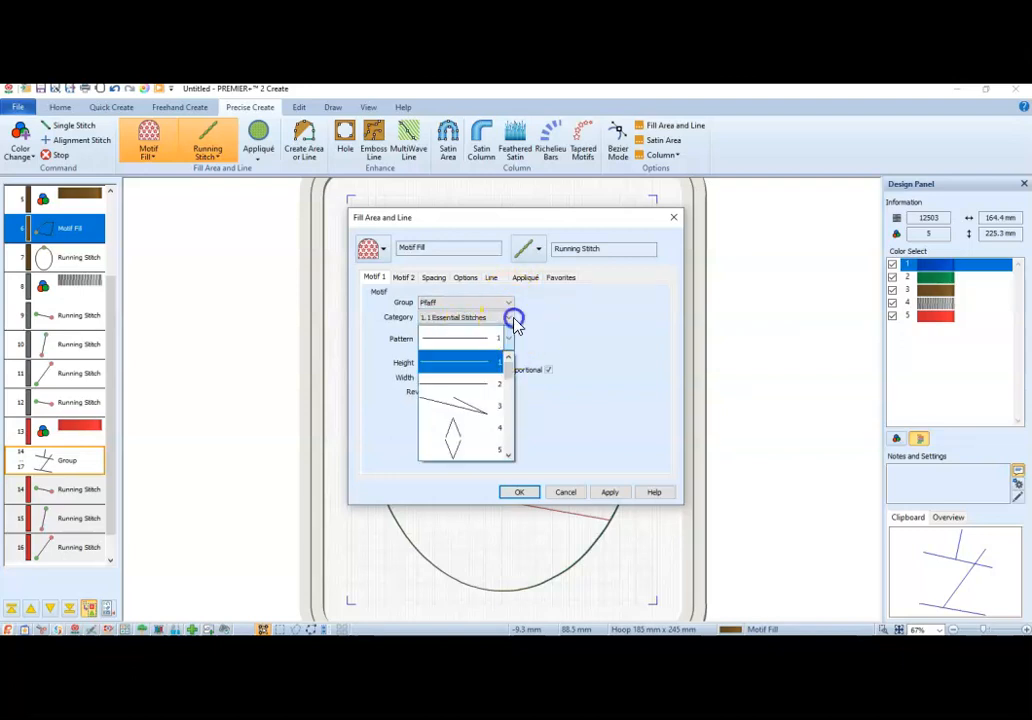
pyautogui.click(513, 320)
pyautogui.click(511, 322)
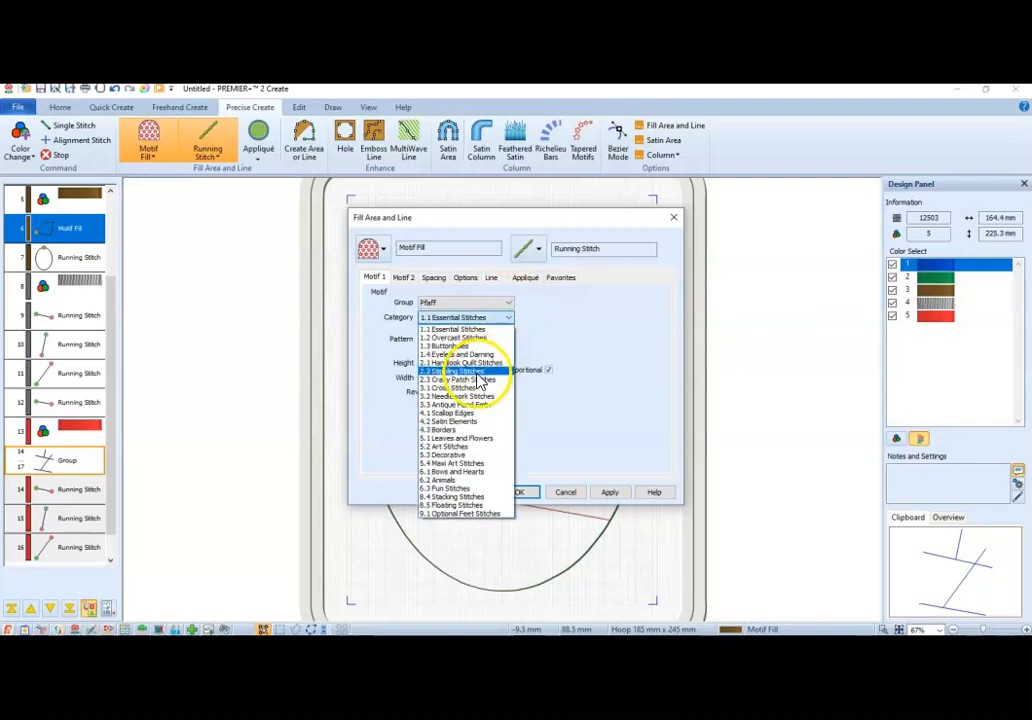
pyautogui.click(475, 380)
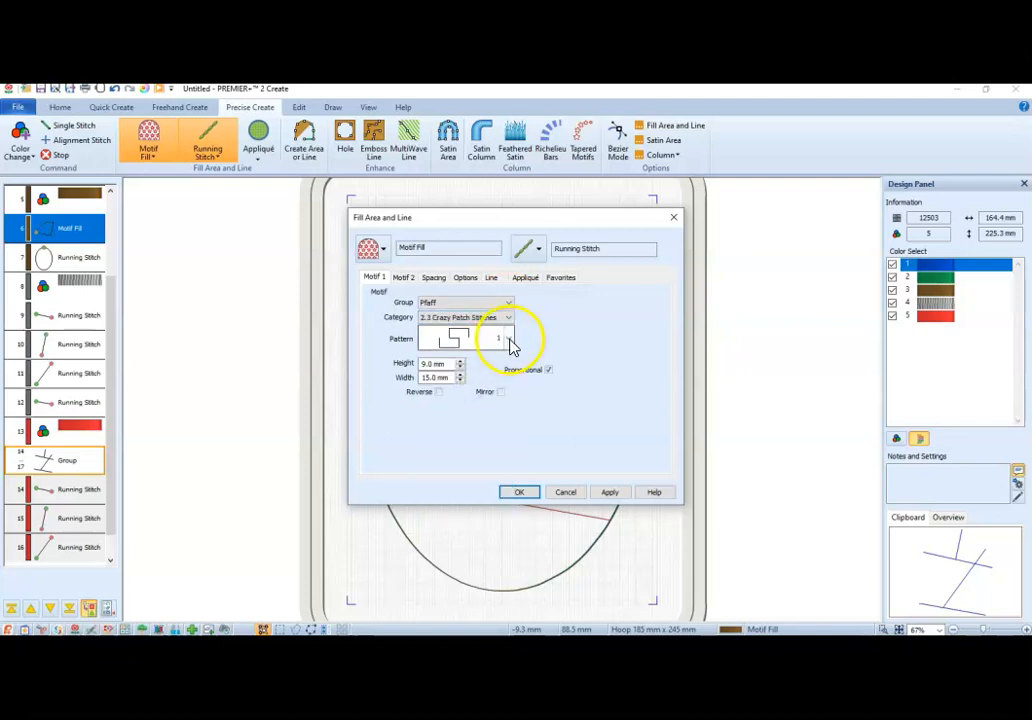
pyautogui.click(507, 339)
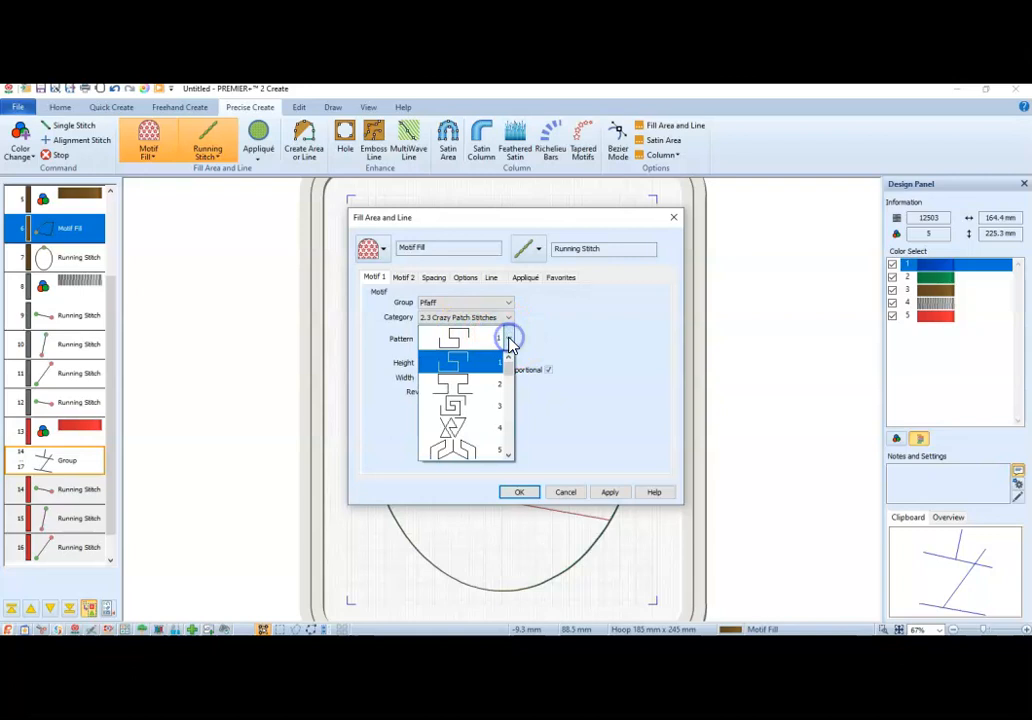
pyautogui.click(452, 406)
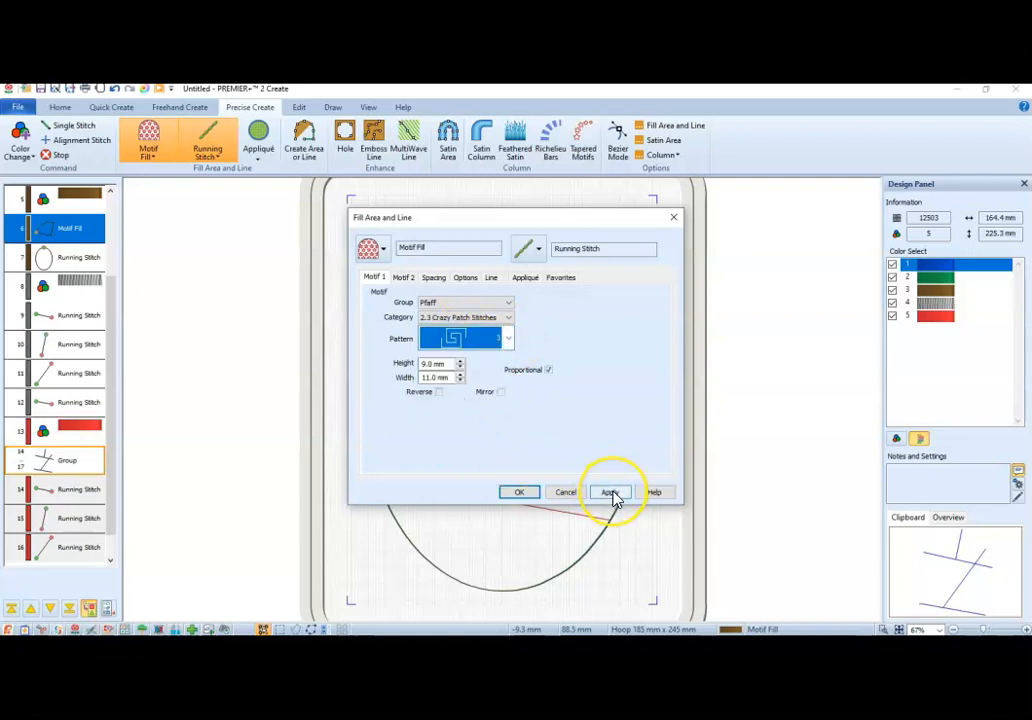
pyautogui.moveTo(571, 228); pyautogui.dragTo(831, 149)
pyautogui.click(867, 415)
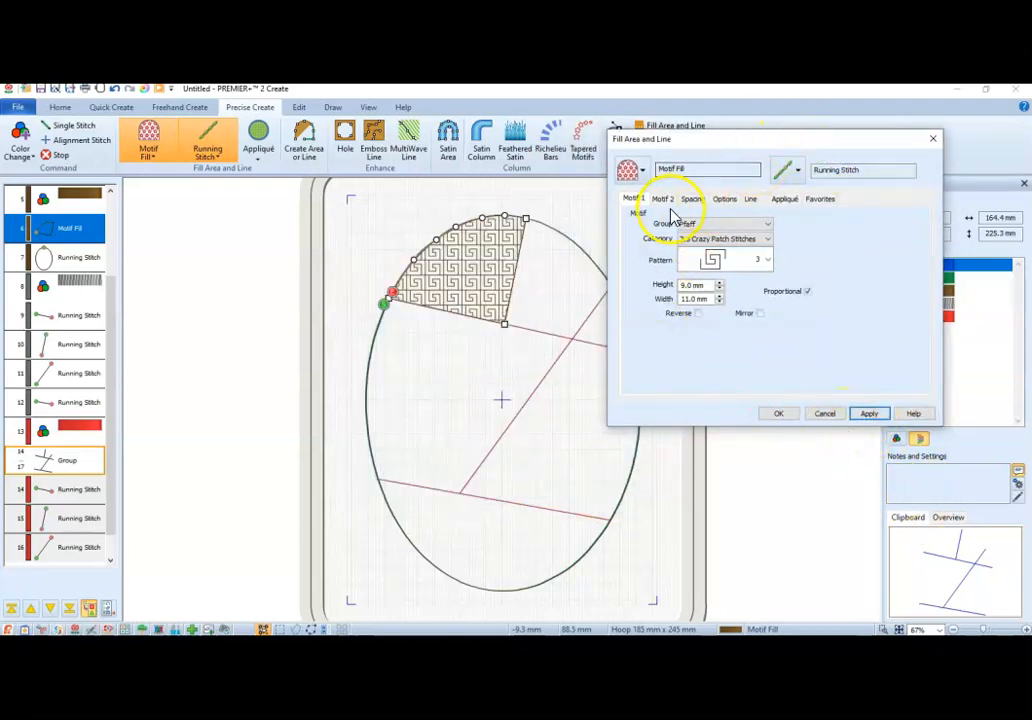
pyautogui.click(719, 297)
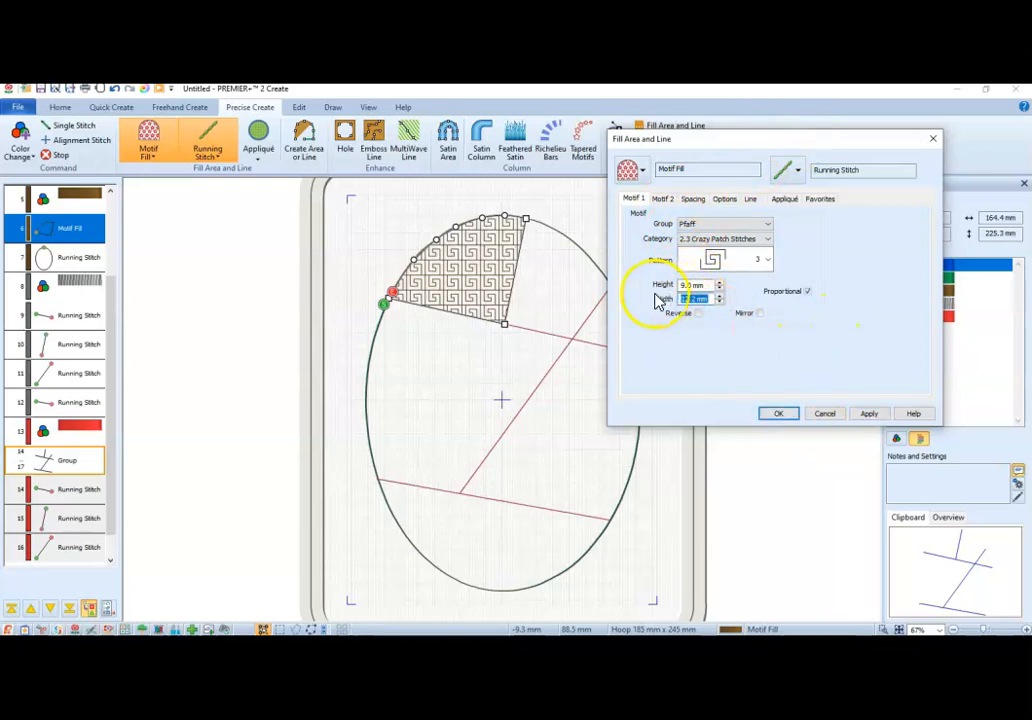
pyautogui.click(871, 414)
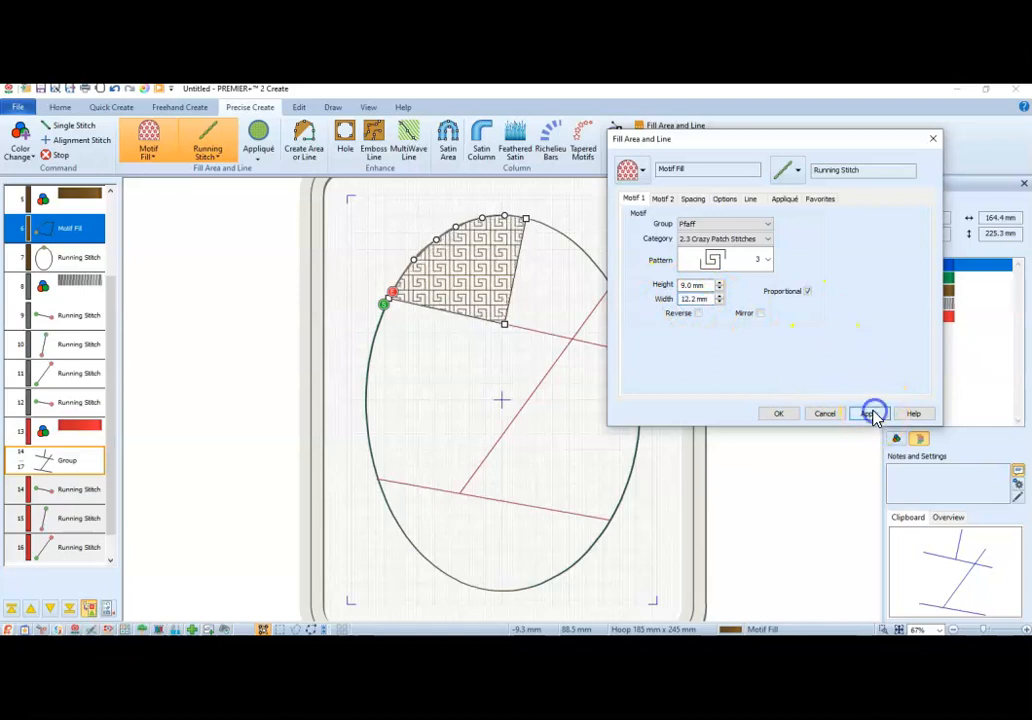
# Enable Motif 2 for the upper-left section using star pattern 5 from Universal, General Motifs 1, and accept the fill settings.
pyautogui.click(663, 200)
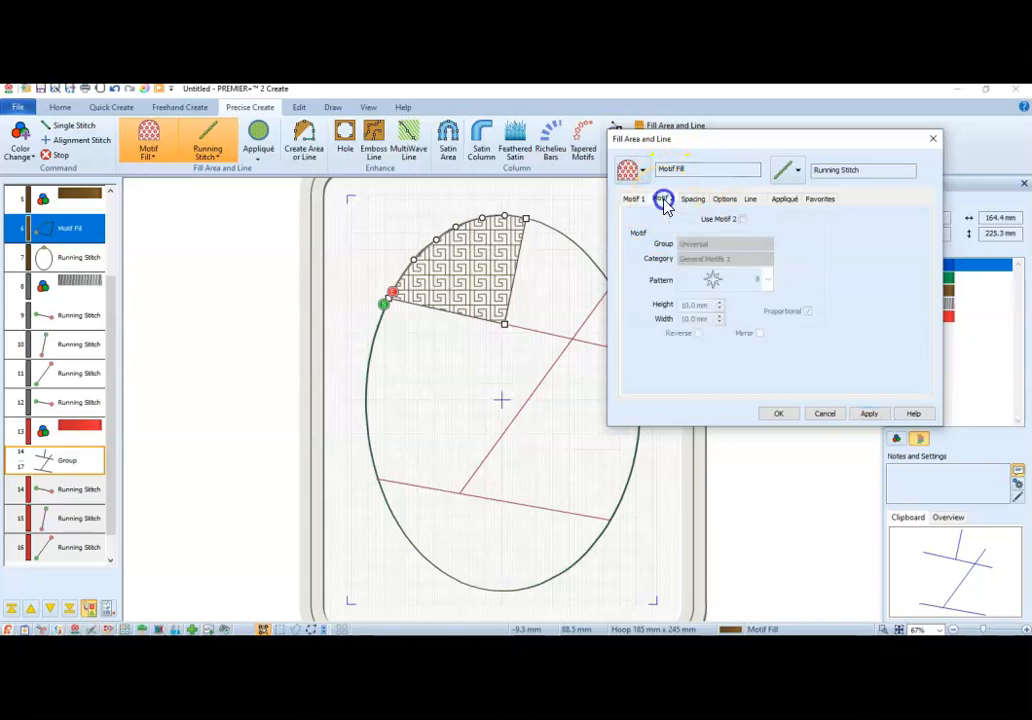
pyautogui.click(742, 220)
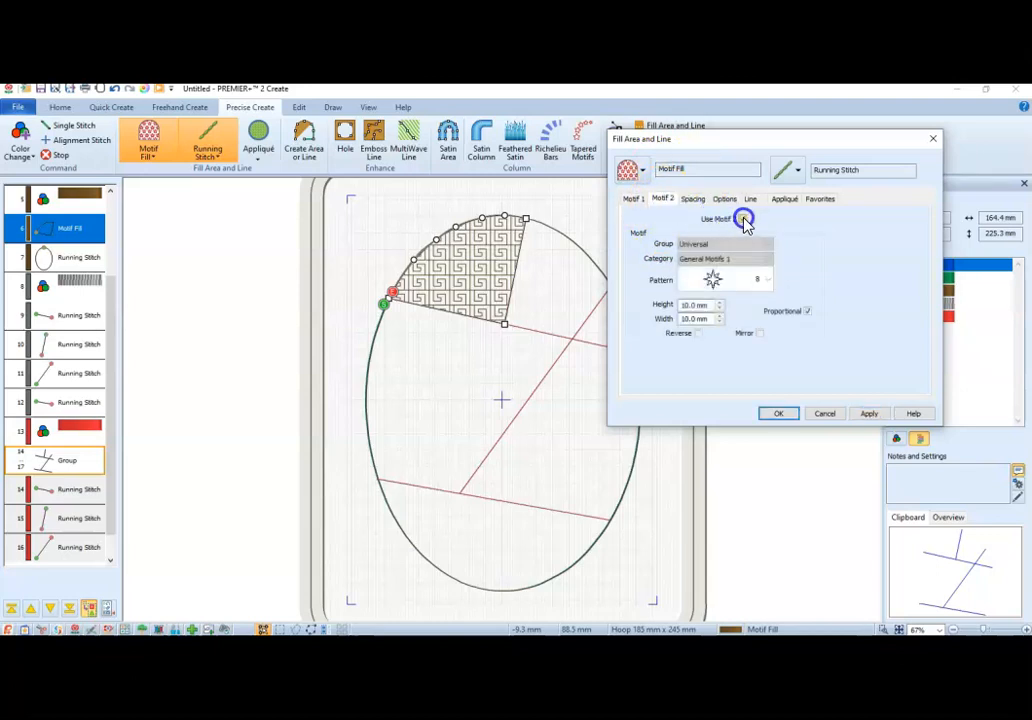
pyautogui.click(768, 281)
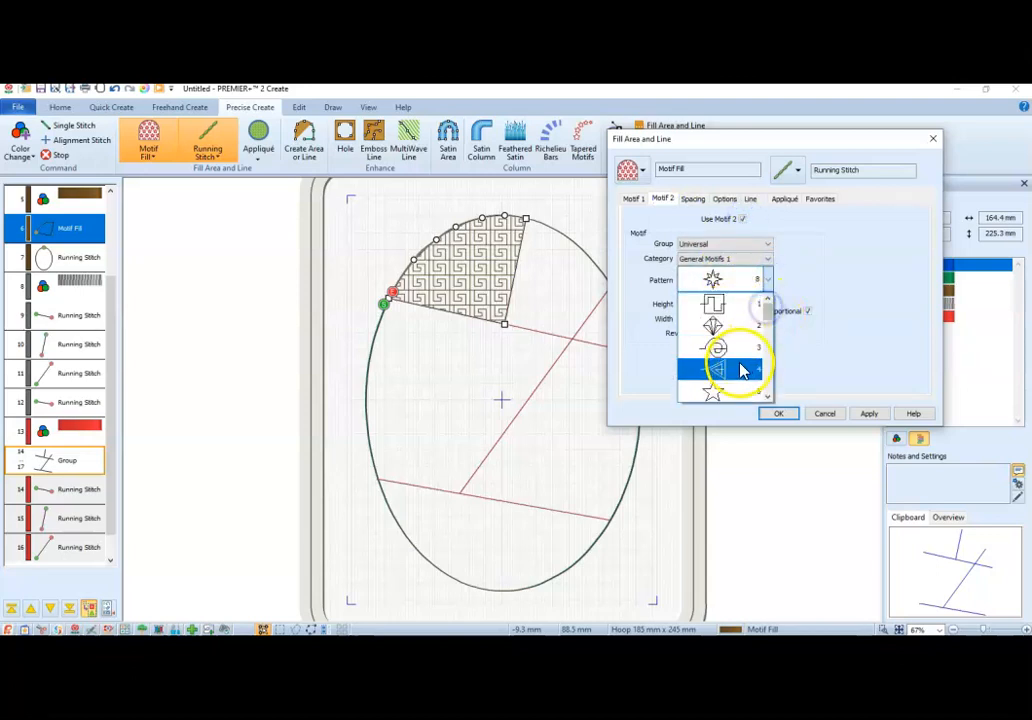
pyautogui.click(714, 395)
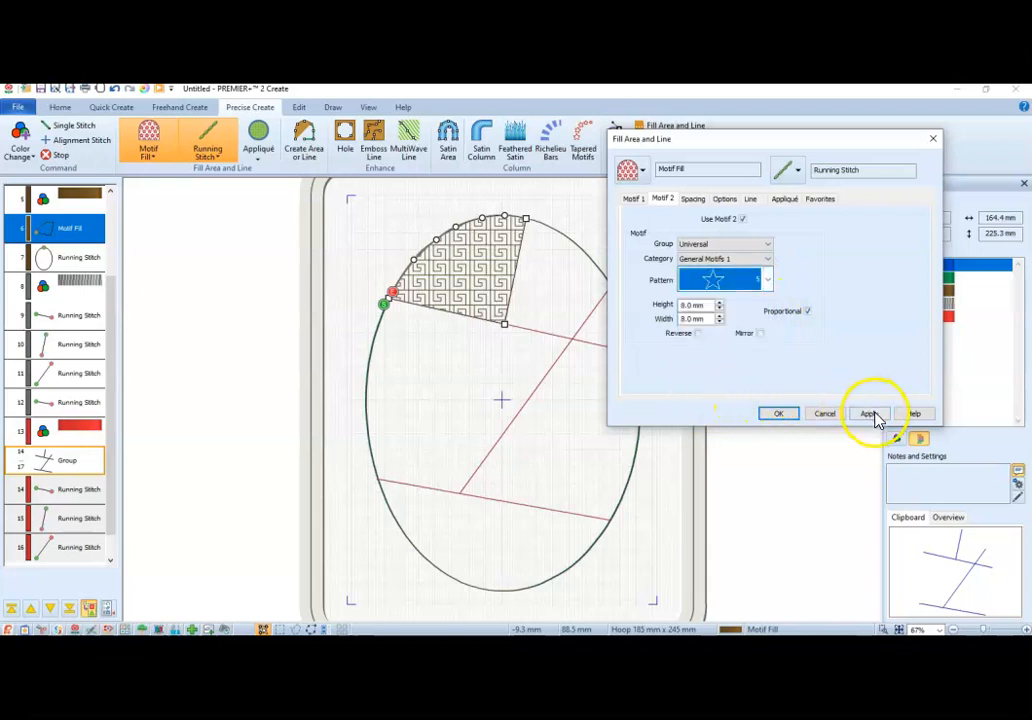
pyautogui.click(869, 414)
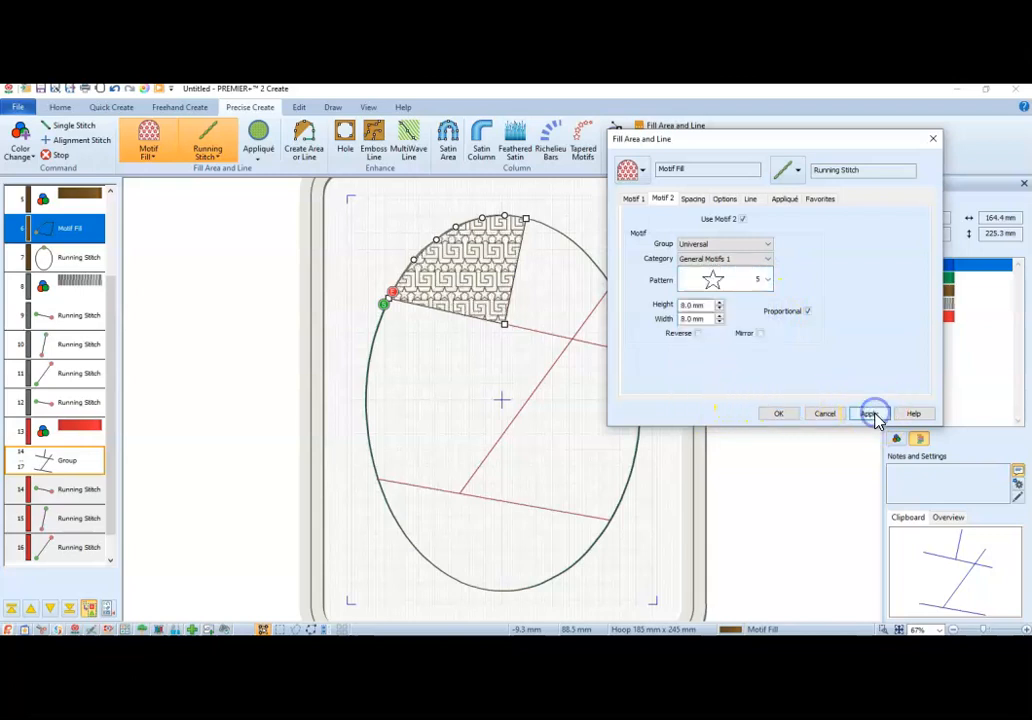
pyautogui.click(781, 415)
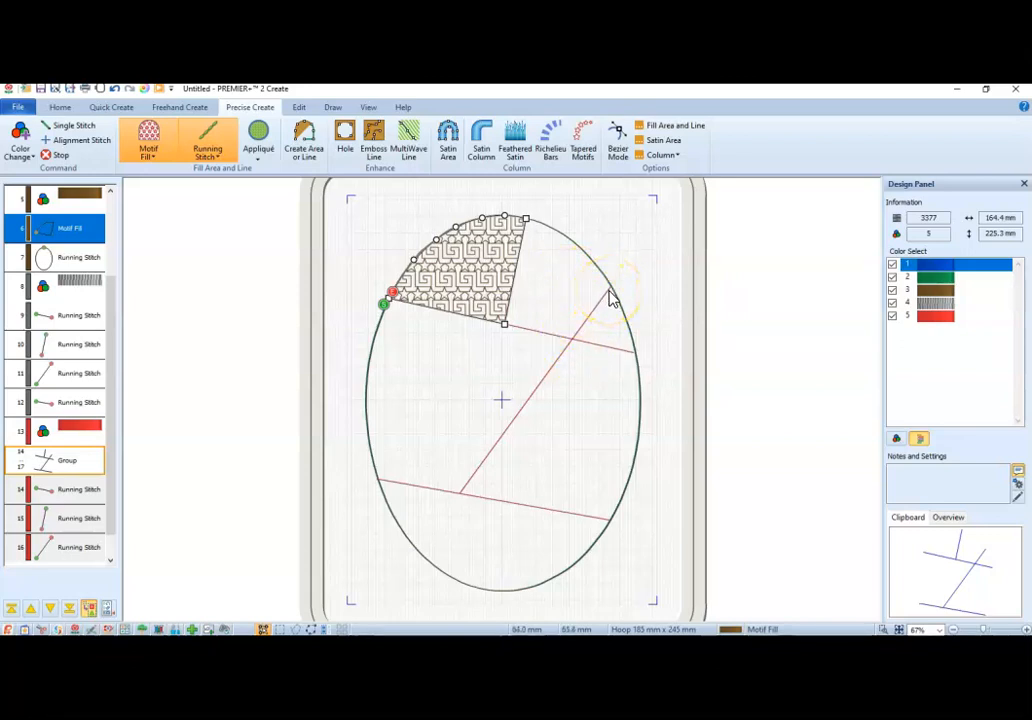
# Outline the oval's upper-right section with Create Area or Line, following the dividing lines and the oval's edge, and generate its fill.
pyautogui.click(305, 135)
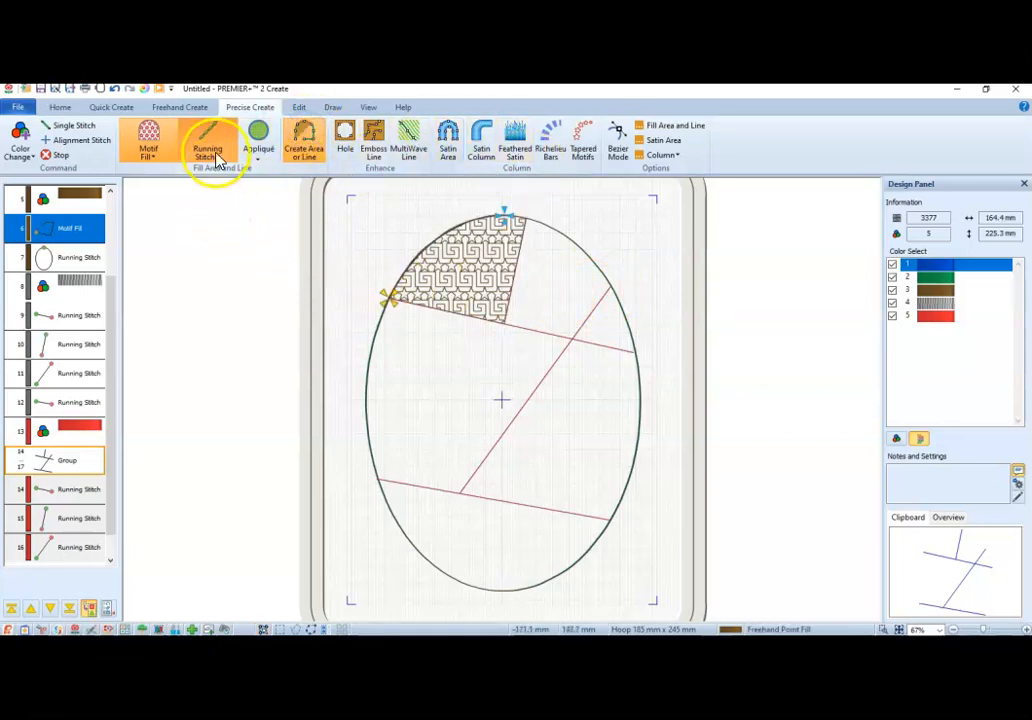
pyautogui.click(525, 219)
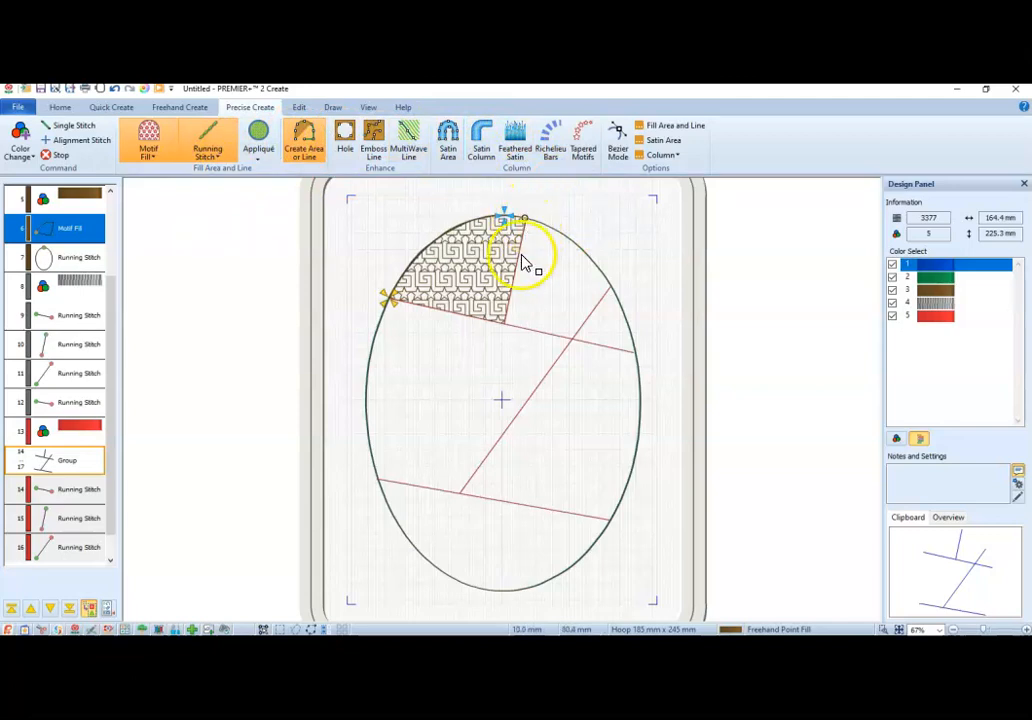
pyautogui.click(504, 325)
pyautogui.click(634, 354)
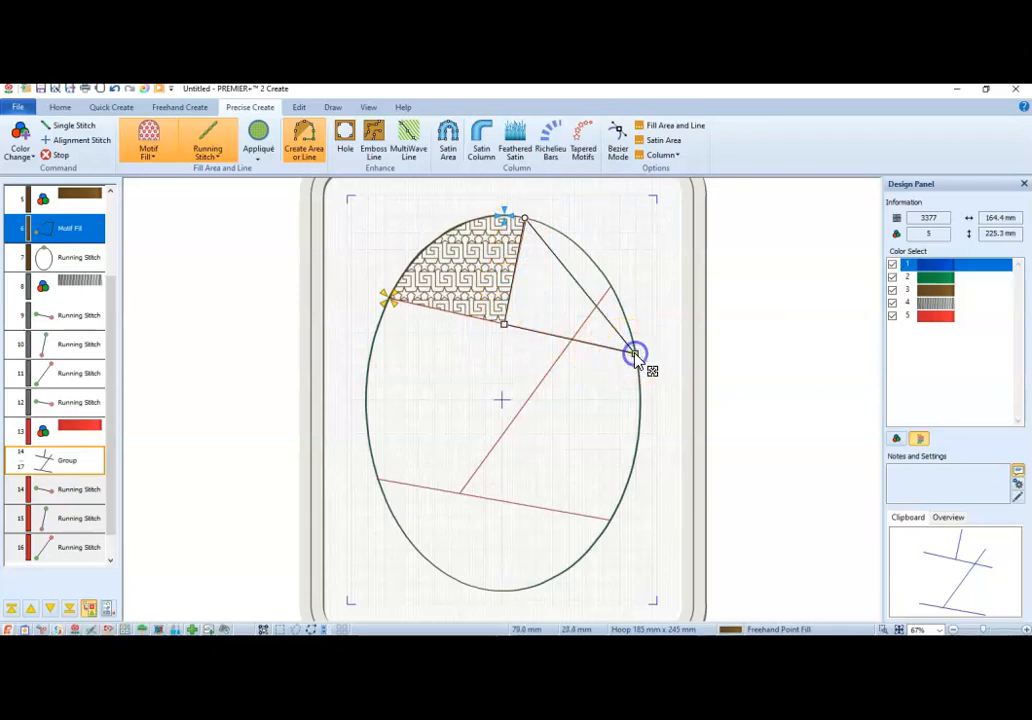
pyautogui.click(629, 328)
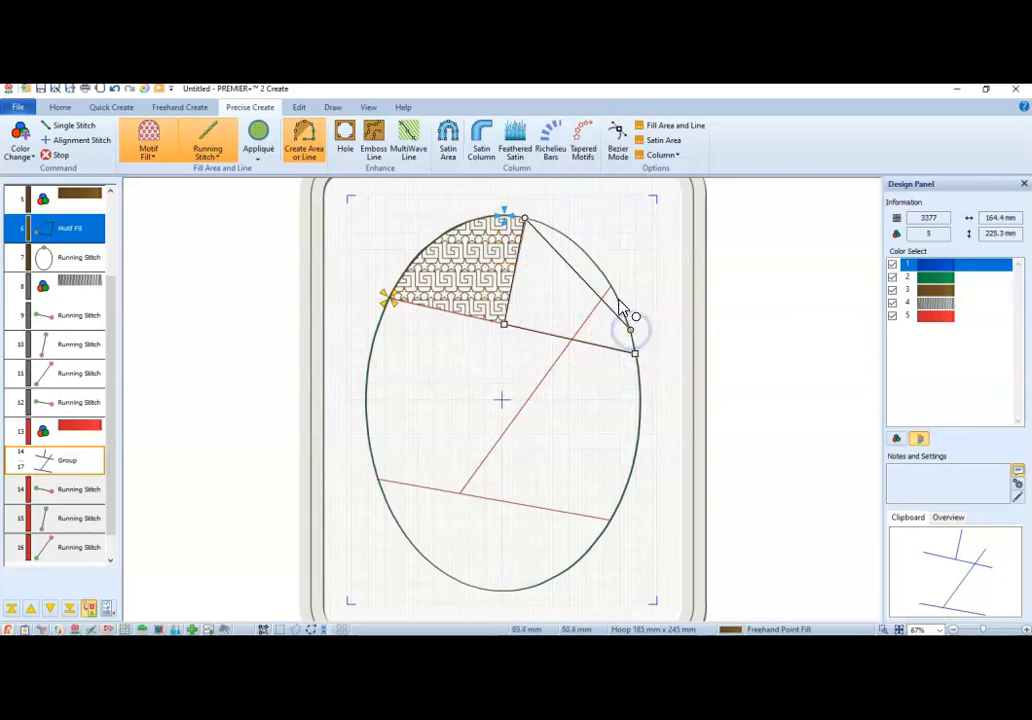
pyautogui.click(618, 300)
pyautogui.click(596, 262)
pyautogui.click(571, 241)
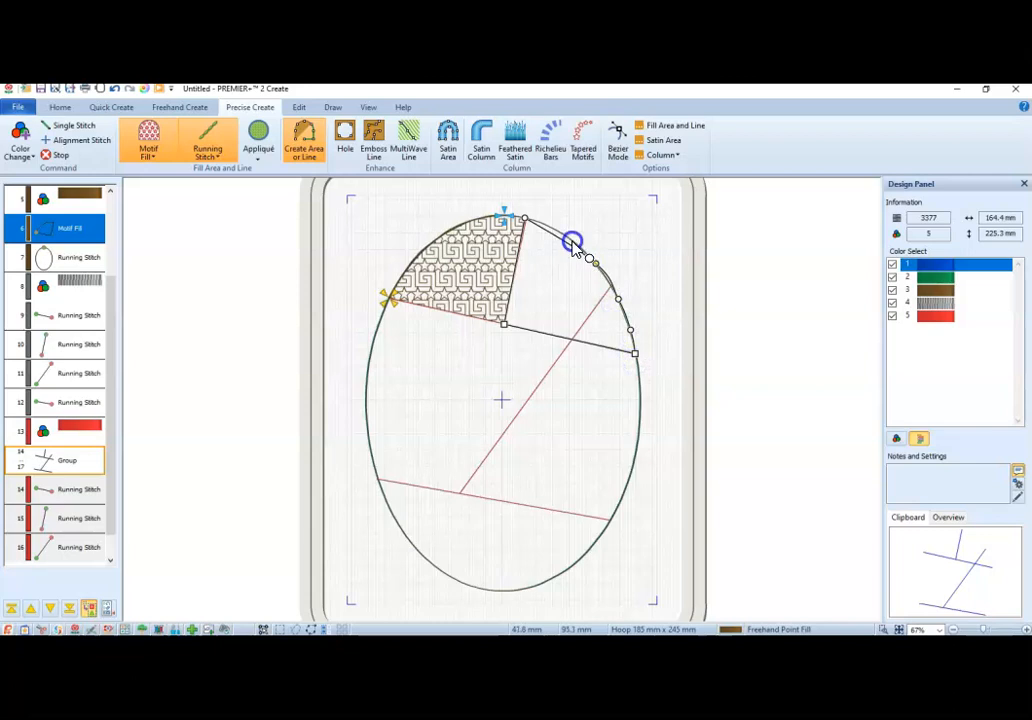
pyautogui.click(551, 229)
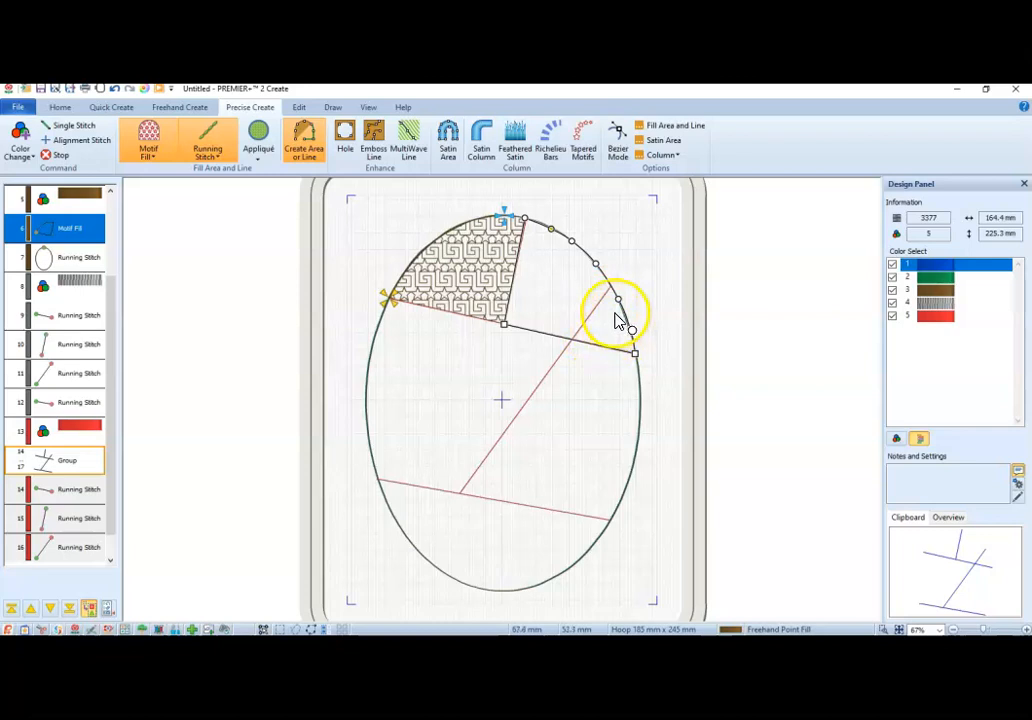
pyautogui.rightClick(562, 269)
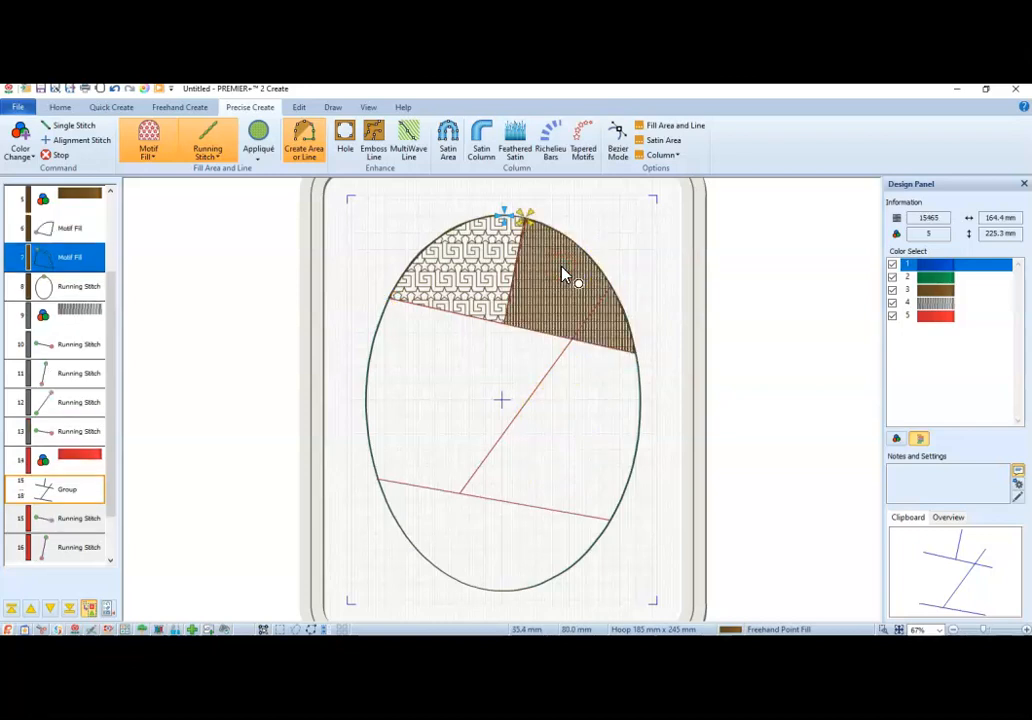
# Change the upper-right section to Radial Fill and move the fill's center point up toward the short dividing line.
pyautogui.doubleClick(562, 272)
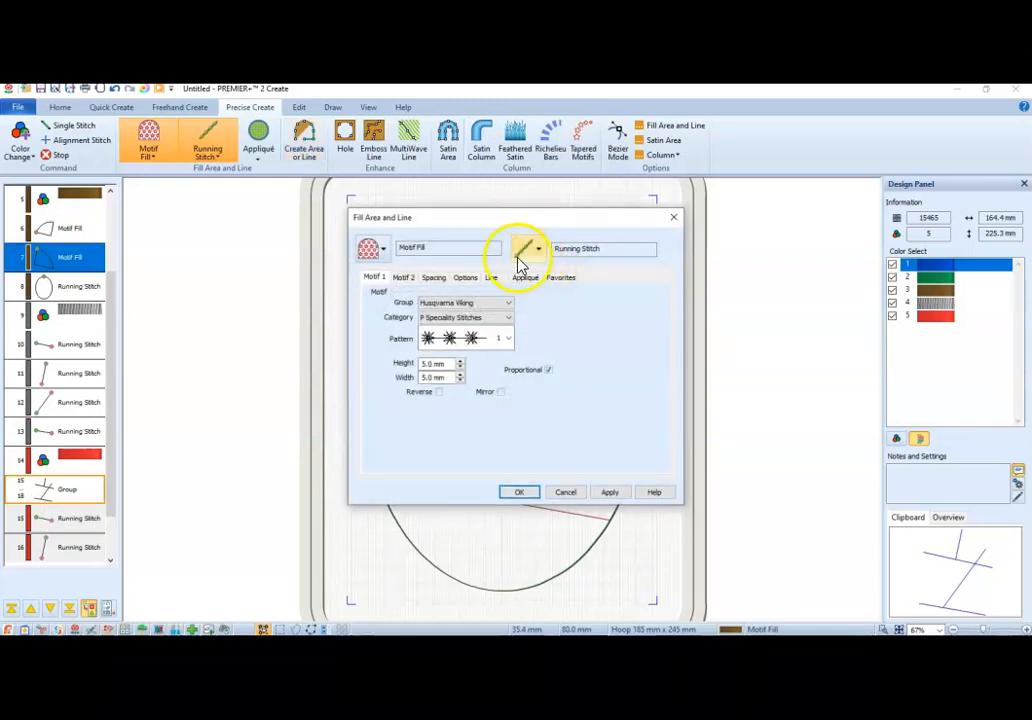
pyautogui.click(476, 251)
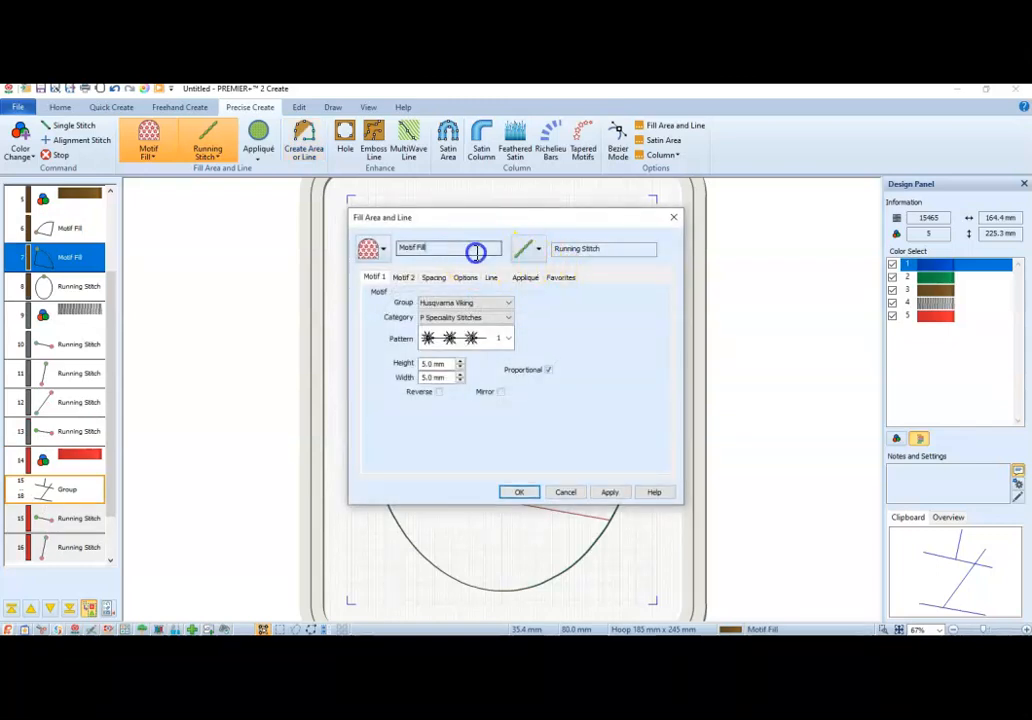
pyautogui.click(378, 249)
pyautogui.click(386, 330)
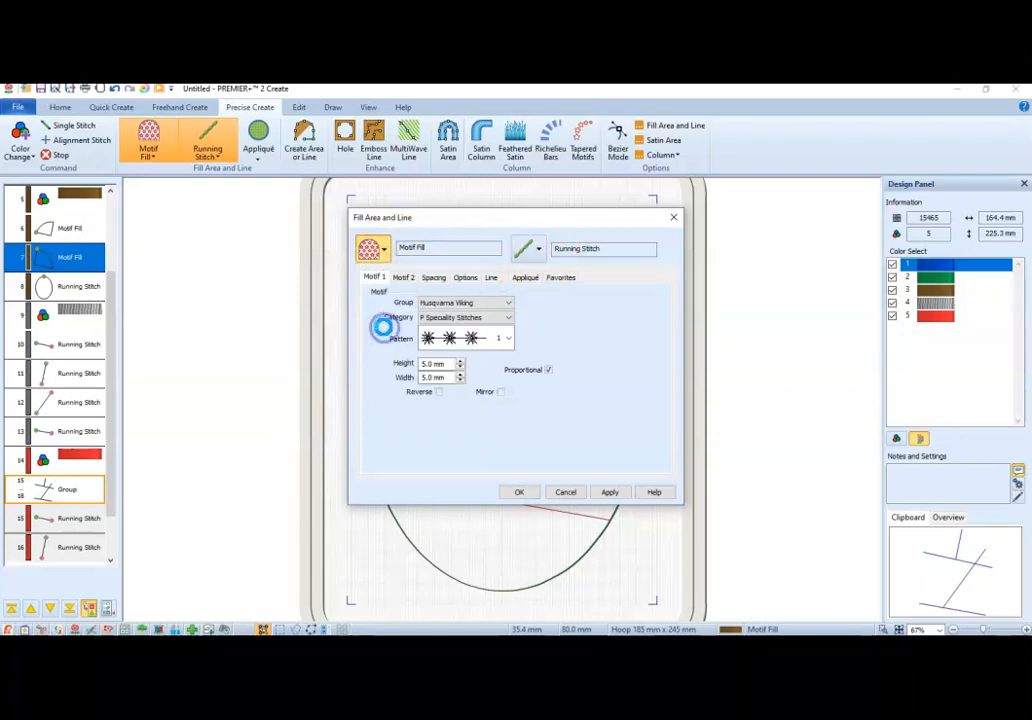
pyautogui.click(610, 507)
pyautogui.moveTo(583, 217); pyautogui.dragTo(322, 201)
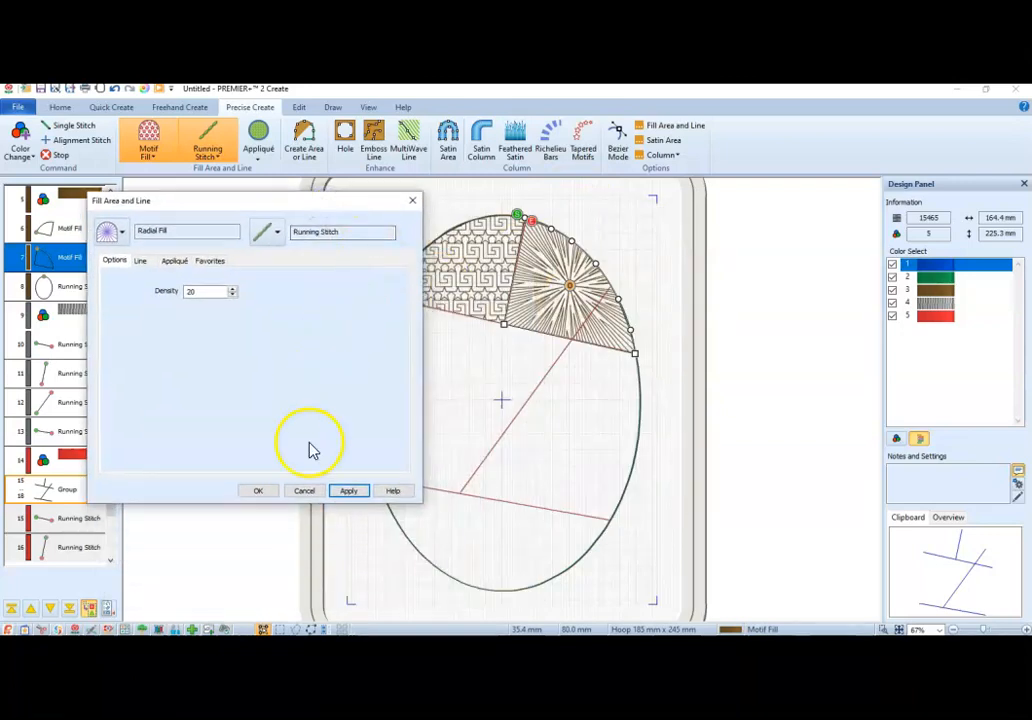
pyautogui.click(260, 494)
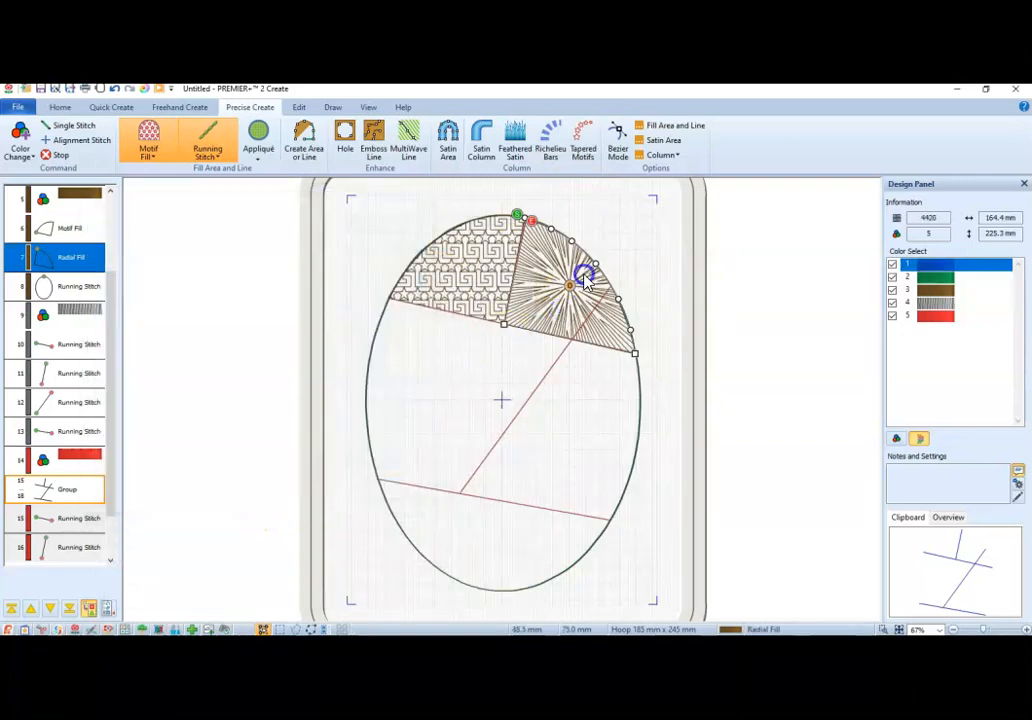
pyautogui.moveTo(571, 290); pyautogui.dragTo(551, 260)
pyautogui.click(737, 267)
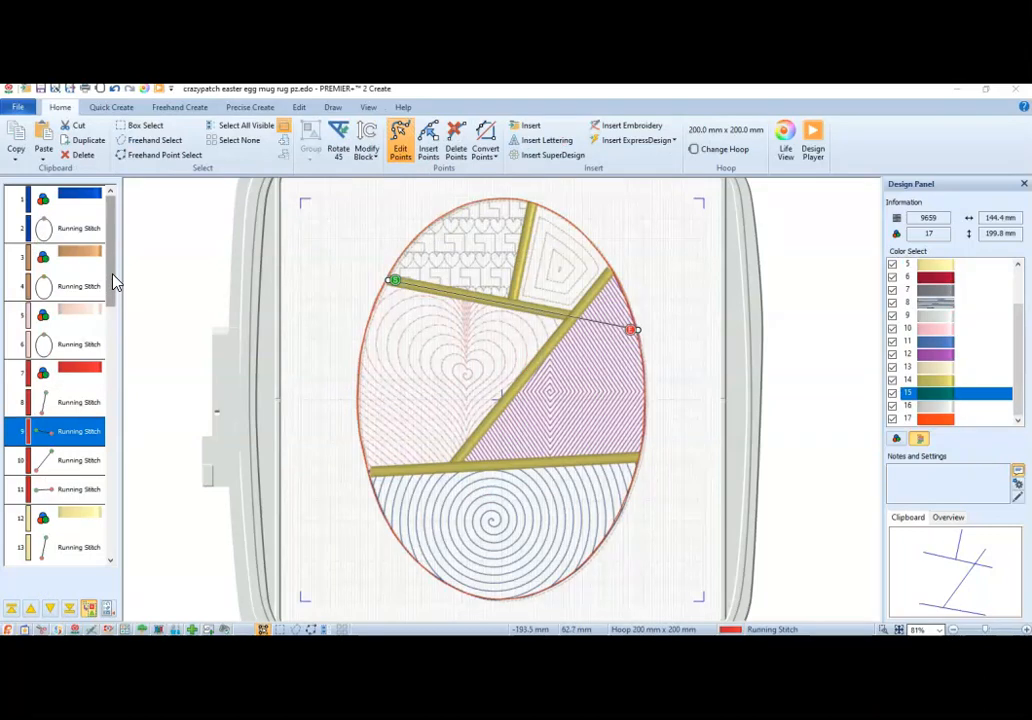
# Review the stitch order from the first oval outlines through the individual running stitch lines that divide the oval.
pyautogui.moveTo(113, 281); pyautogui.dragTo(115, 323)
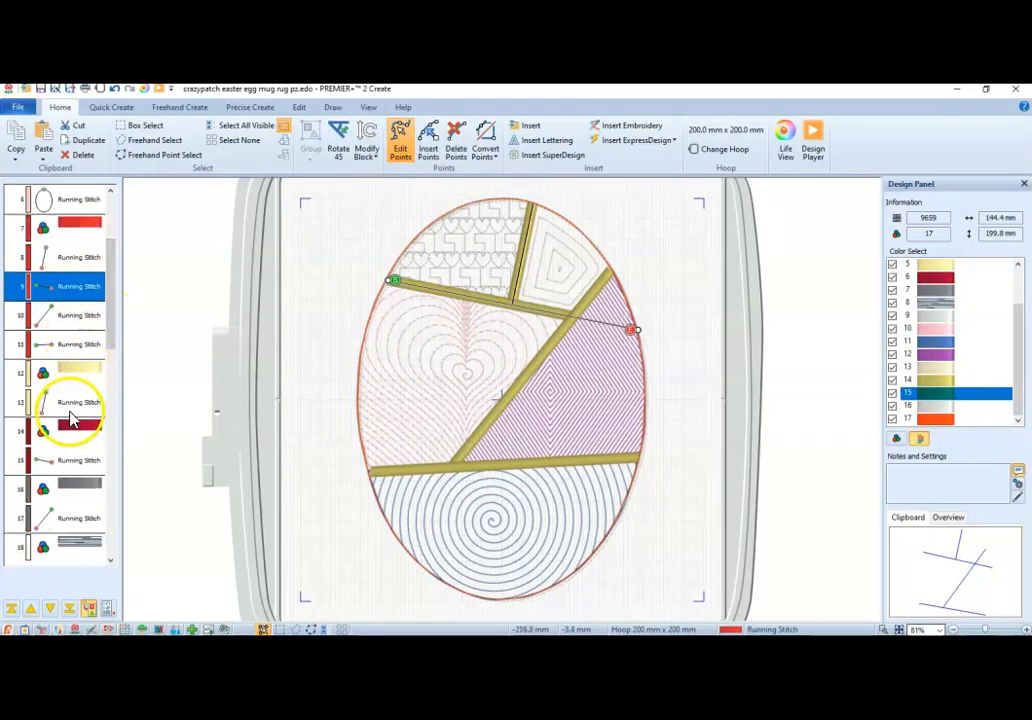
pyautogui.click(73, 470)
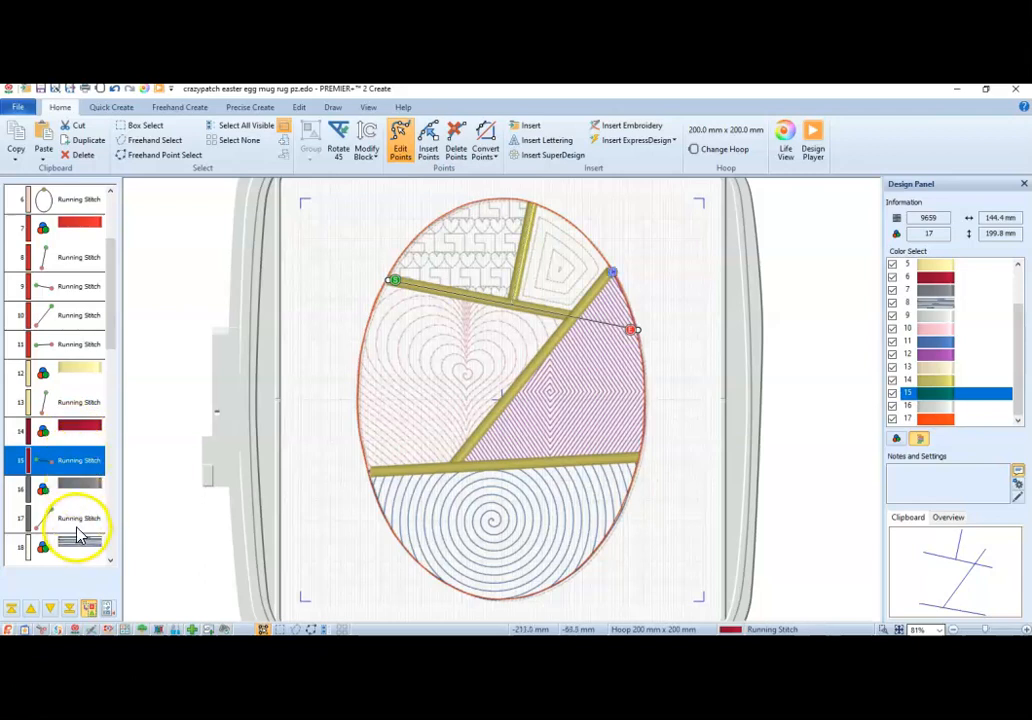
pyautogui.moveTo(110, 276); pyautogui.dragTo(112, 356)
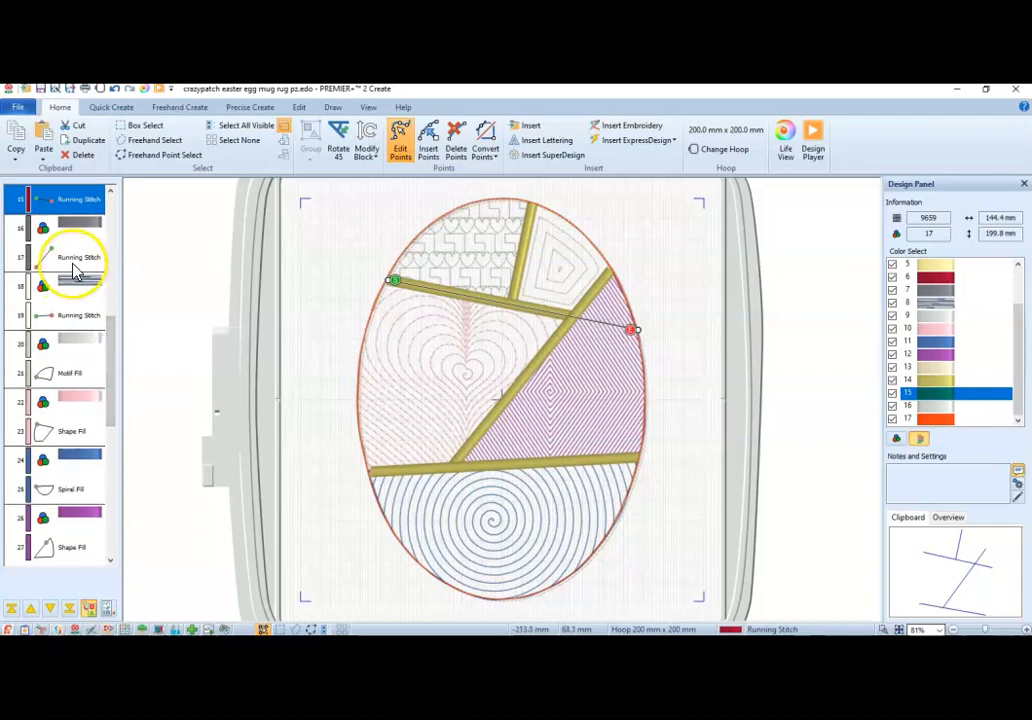
pyautogui.rightClick(75, 268)
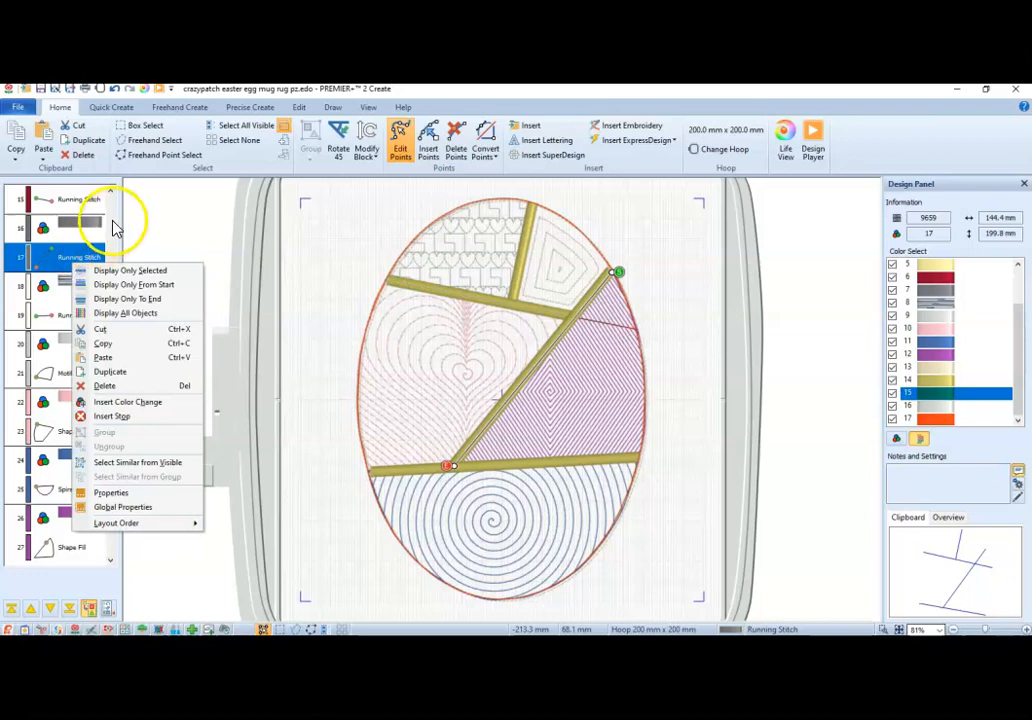
pyautogui.click(105, 240)
pyautogui.scroll(4, 92, 237)
pyautogui.click(92, 226)
pyautogui.moveTo(113, 257); pyautogui.dragTo(122, 377)
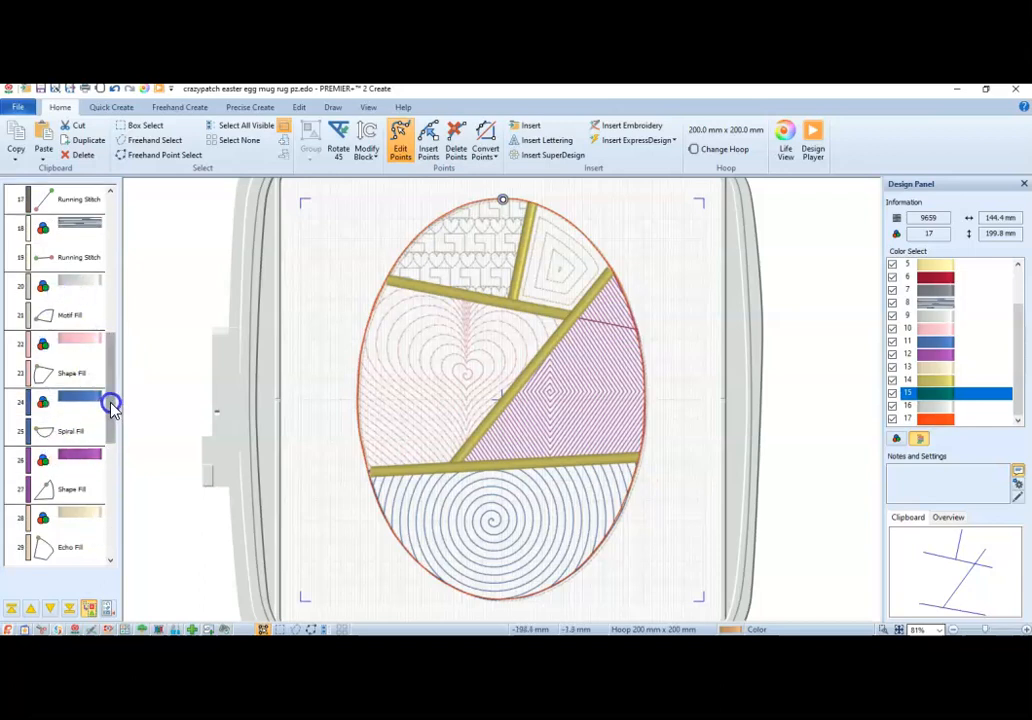
# Check the Spiral Fill settings of the oval's bottom section and look through the fill objects that follow it.
pyautogui.moveTo(108, 403); pyautogui.dragTo(108, 424)
pyautogui.click(80, 378)
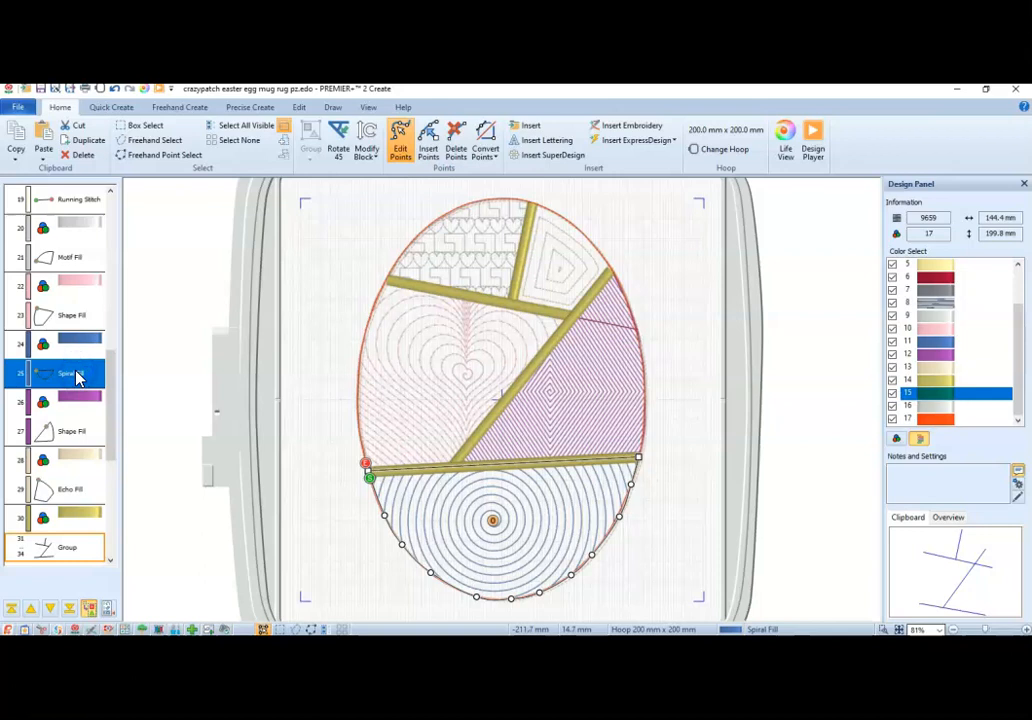
pyautogui.doubleClick(420, 505)
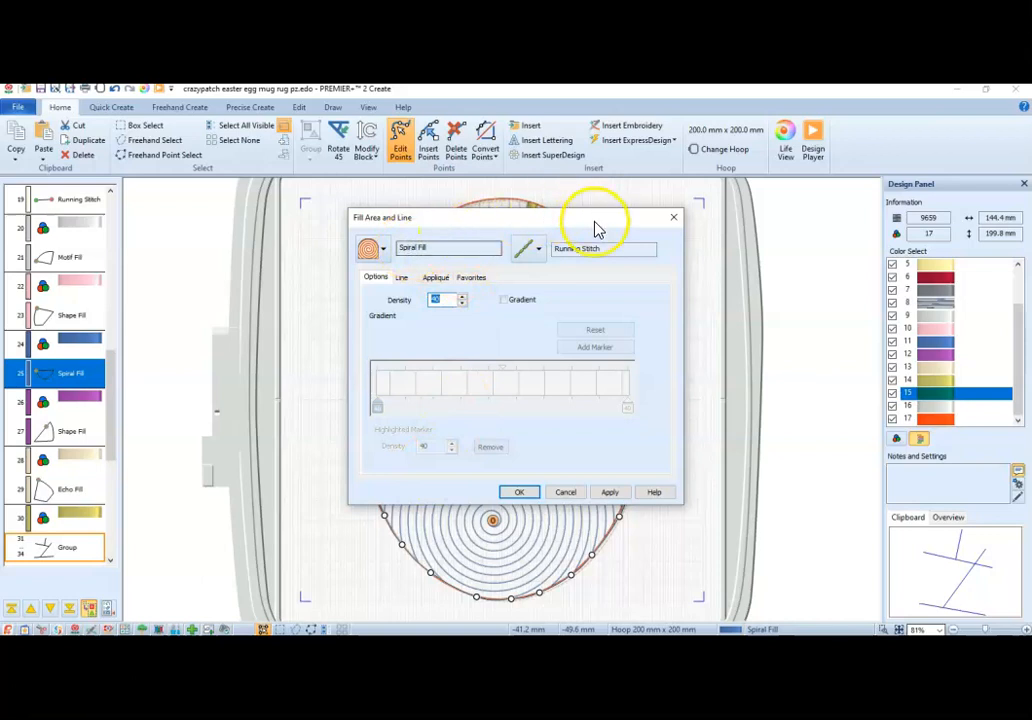
pyautogui.click(563, 492)
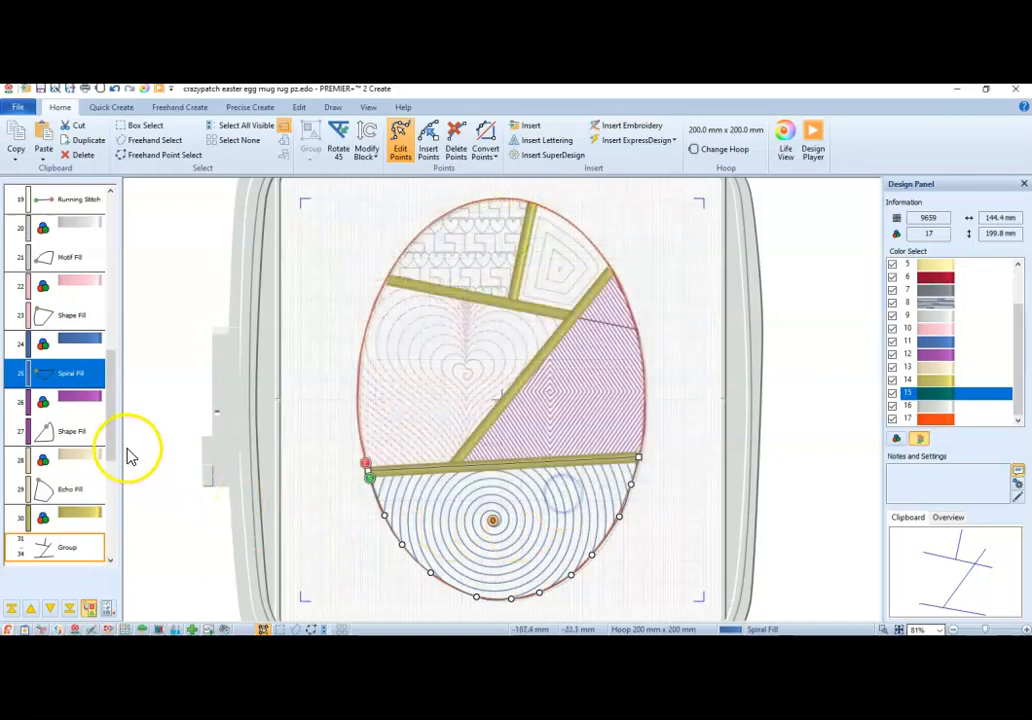
pyautogui.moveTo(113, 420); pyautogui.dragTo(113, 478)
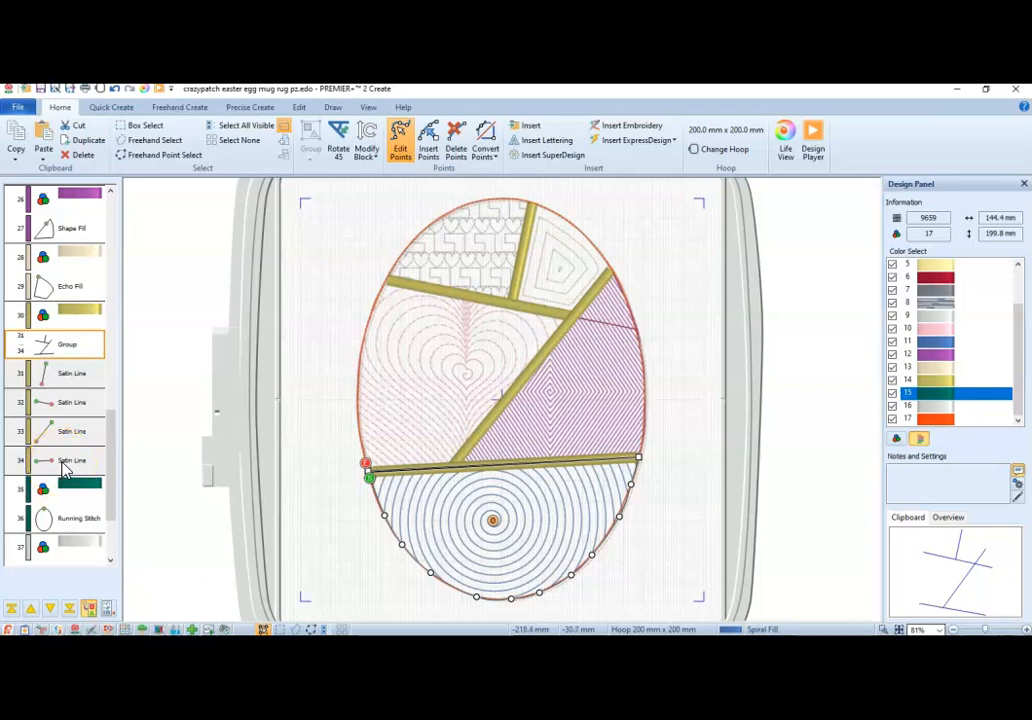
# Select the four red running stitch dividing lines, objects 8 to 11, together to show what can be done with them.
pyautogui.moveTo(113, 466); pyautogui.dragTo(131, 280)
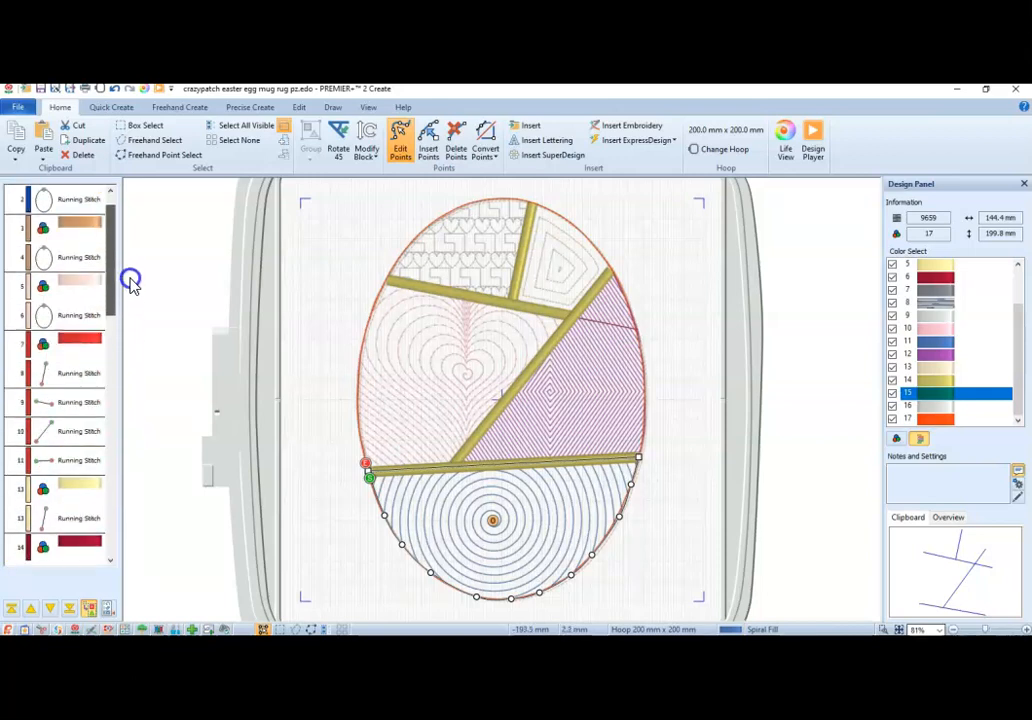
pyautogui.click(95, 373)
pyautogui.keyDown('shift'); pyautogui.click(92, 401); pyautogui.keyUp('shift')
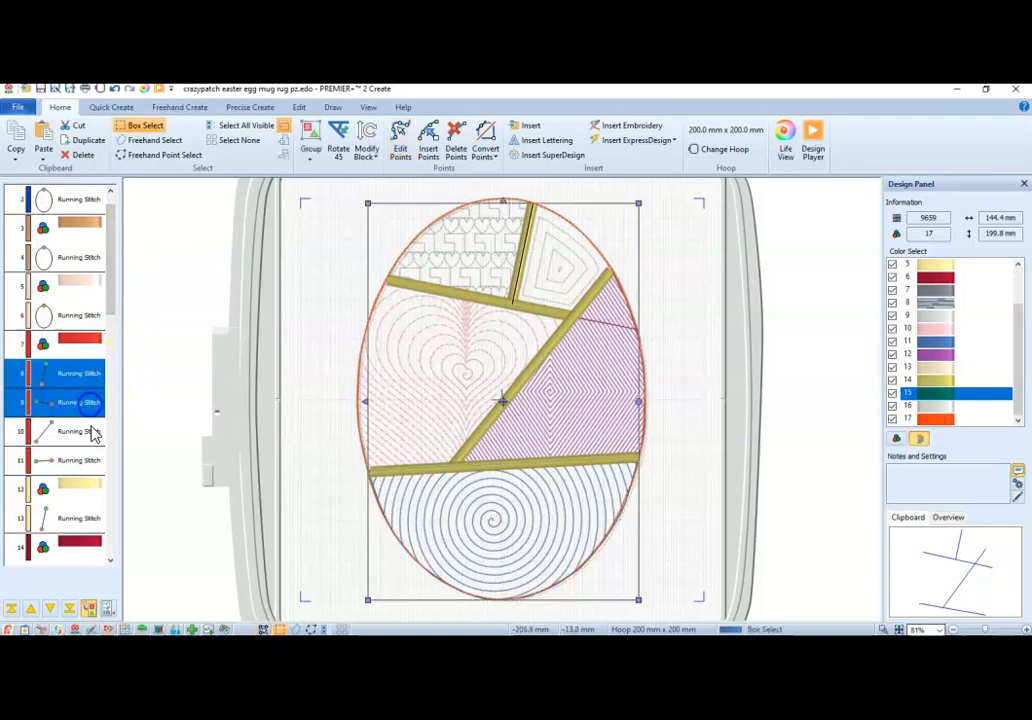
pyautogui.keyDown('shift'); pyautogui.click(90, 431); pyautogui.keyUp('shift')
pyautogui.keyDown('shift'); pyautogui.click(88, 463); pyautogui.keyUp('shift')
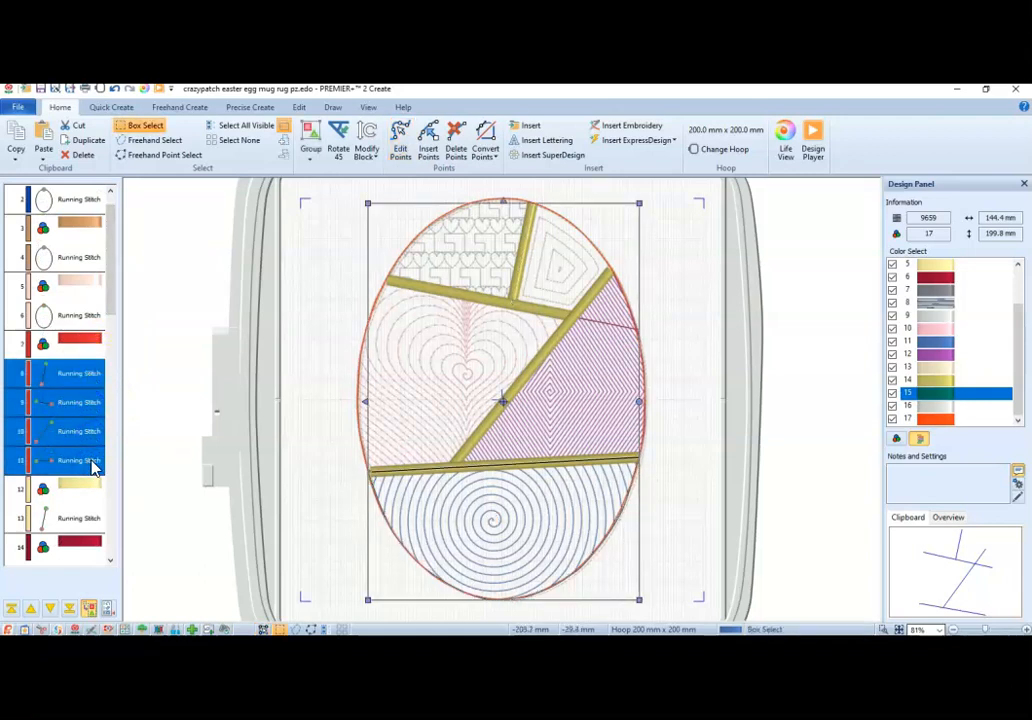
pyautogui.rightClick(93, 467)
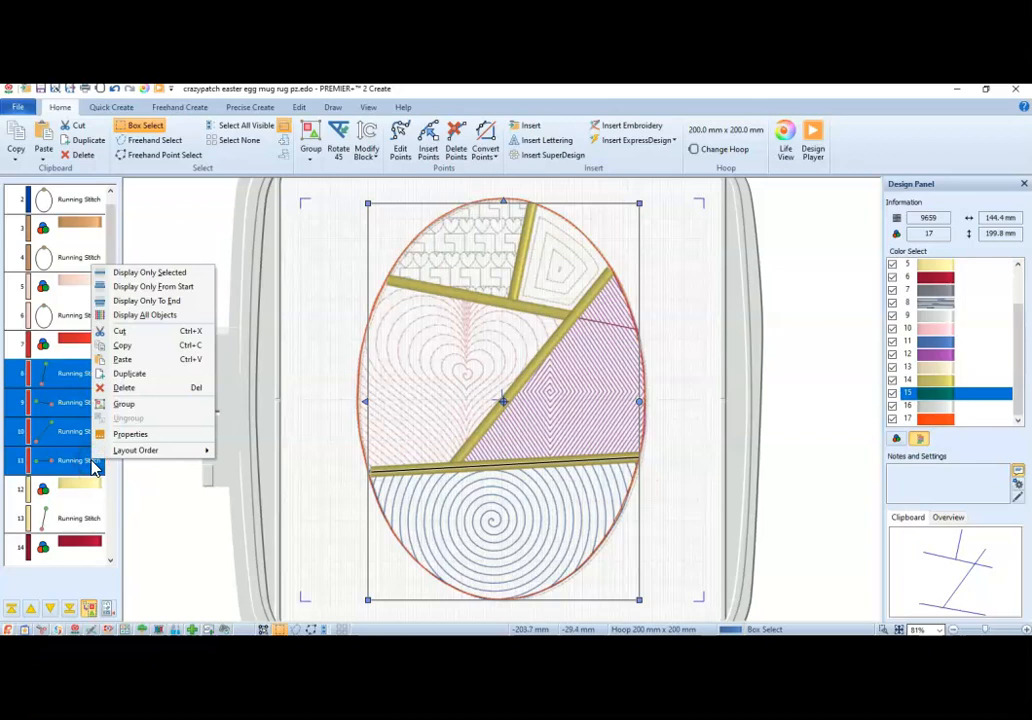
# Examine the group of satin lines covering the dividing lines and the objects stitched after it.
pyautogui.click(113, 560)
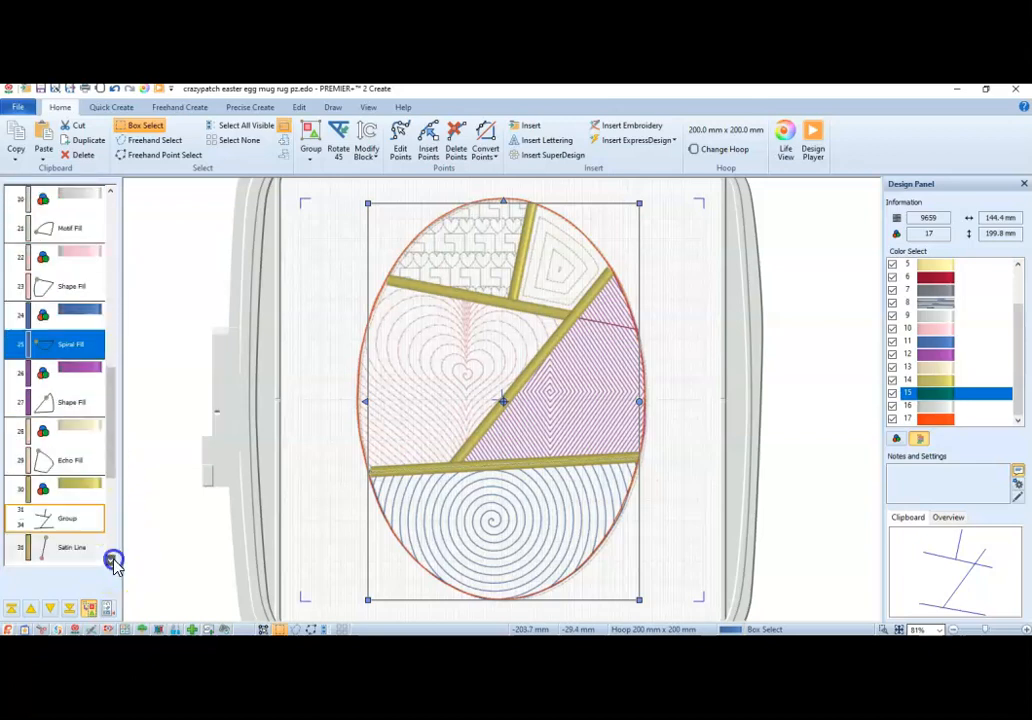
pyautogui.click(113, 560)
pyautogui.click(84, 445)
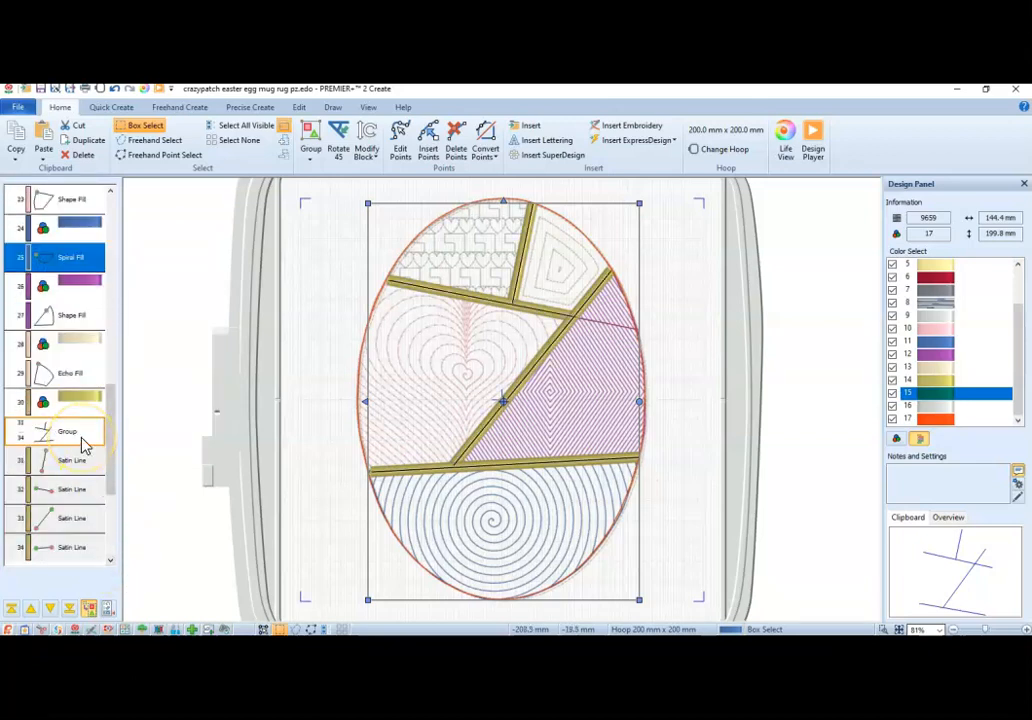
pyautogui.click(80, 441)
pyautogui.moveTo(112, 461); pyautogui.dragTo(114, 548)
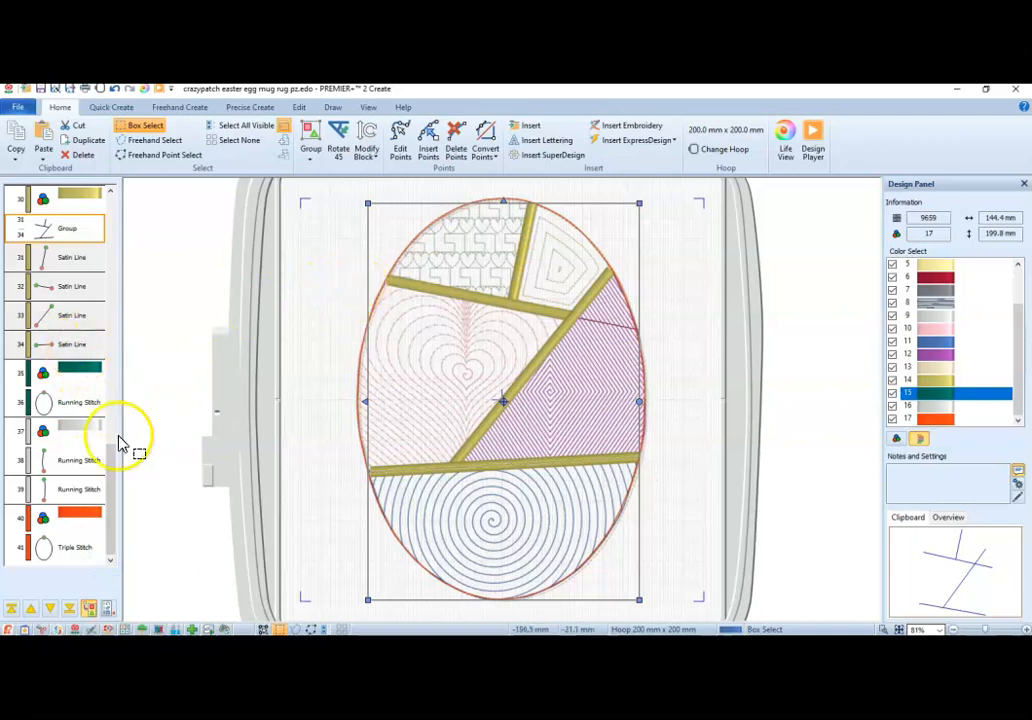
# Inspect the final objects in turn: the green running stitch oval, the side running stitches, the last satin line and the orange triple stitch oval.
pyautogui.click(79, 408)
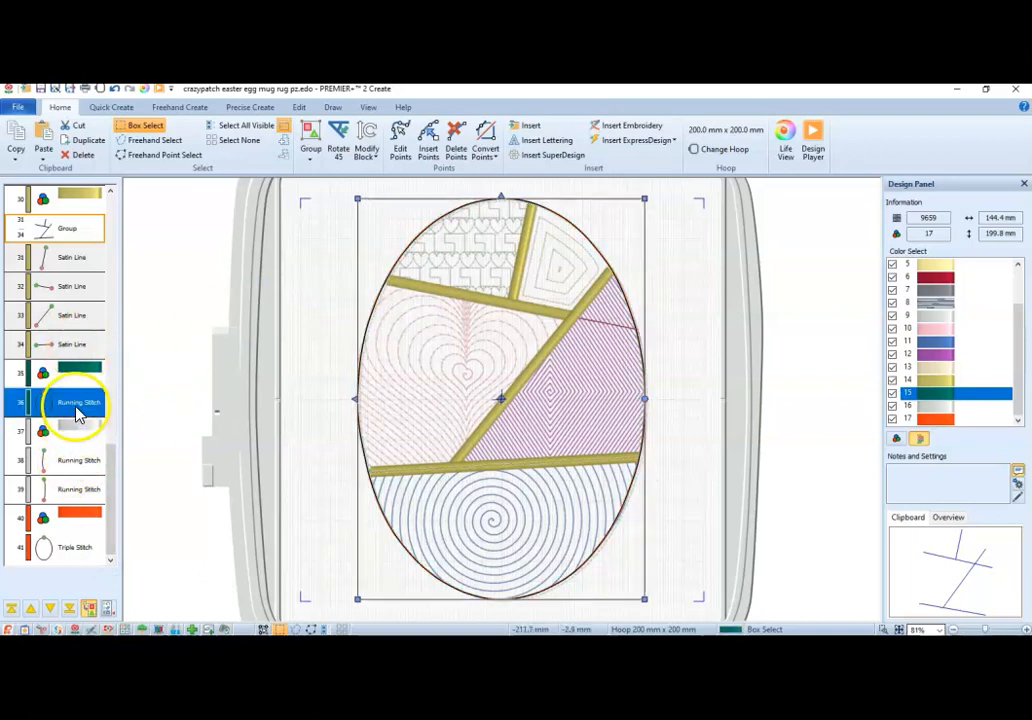
pyautogui.click(80, 410)
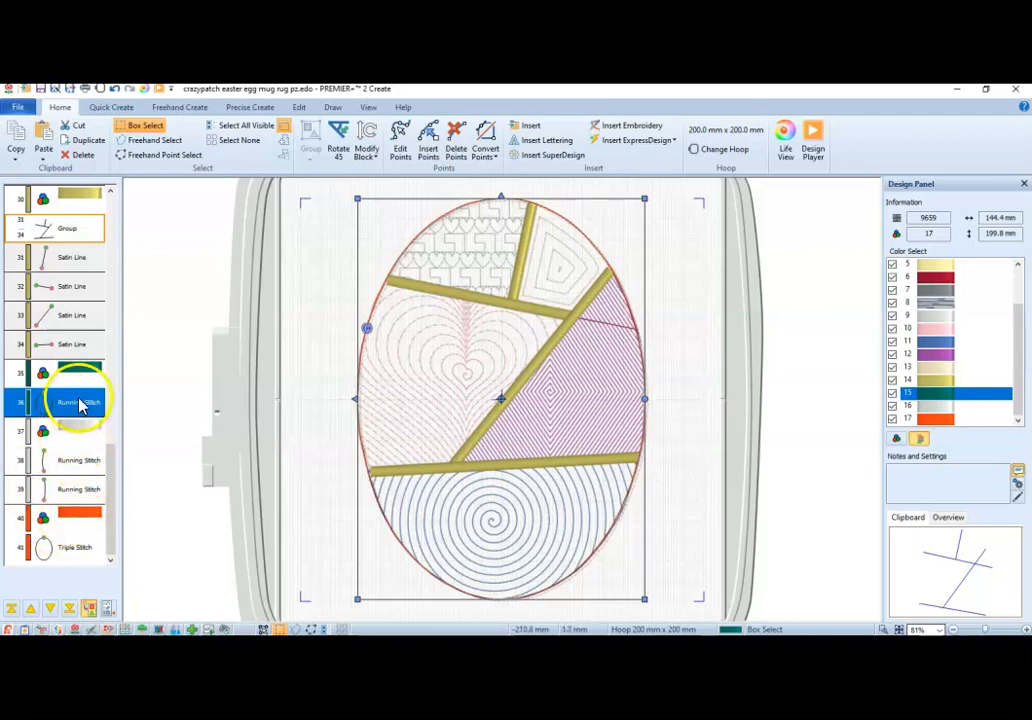
pyautogui.click(78, 492)
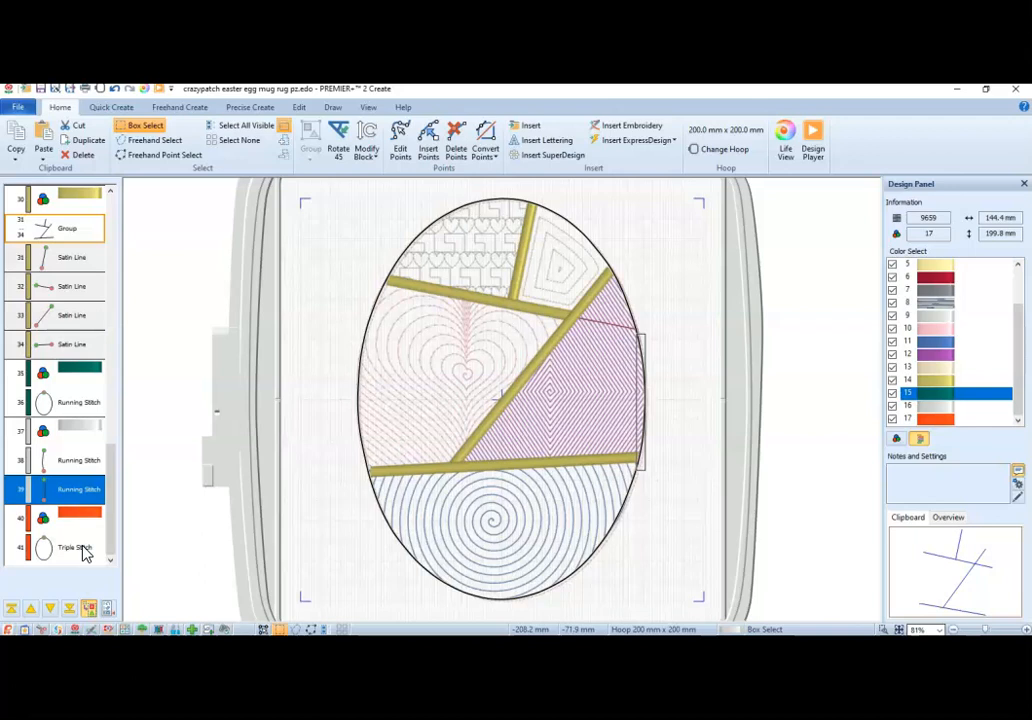
pyautogui.moveTo(85, 555); pyautogui.dragTo(98, 358)
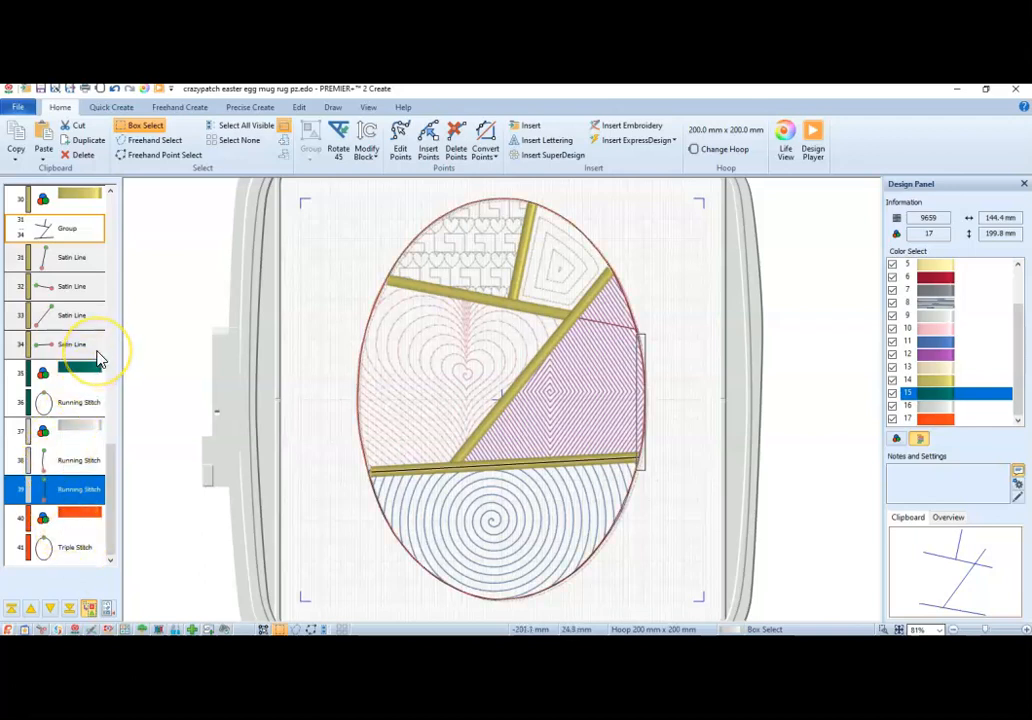
pyautogui.click(98, 352)
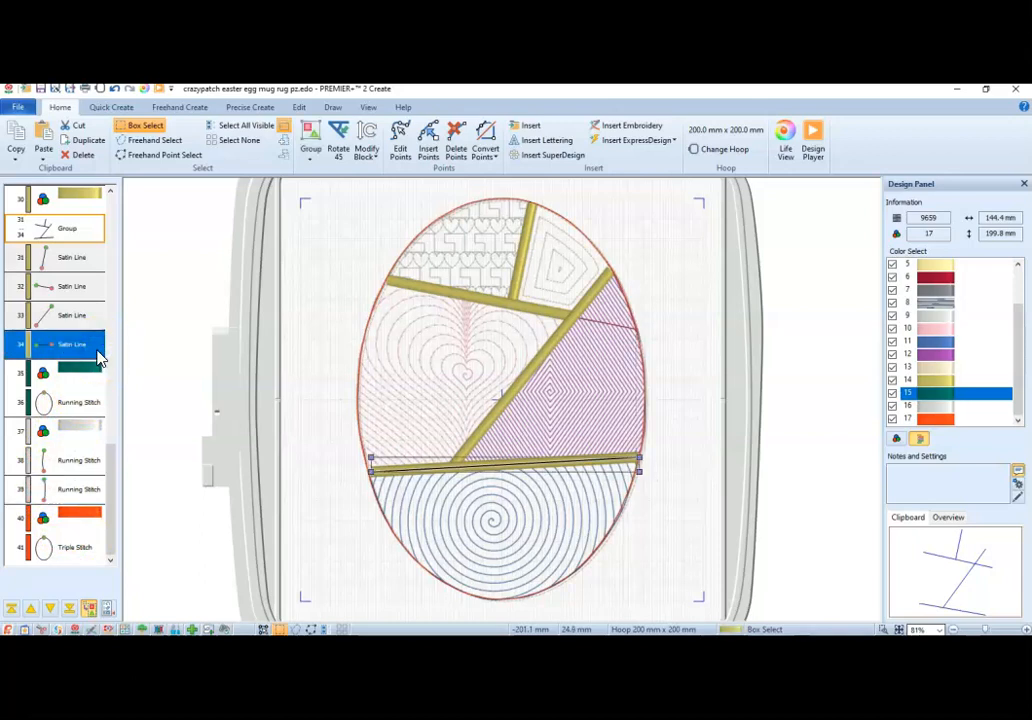
pyautogui.click(90, 410)
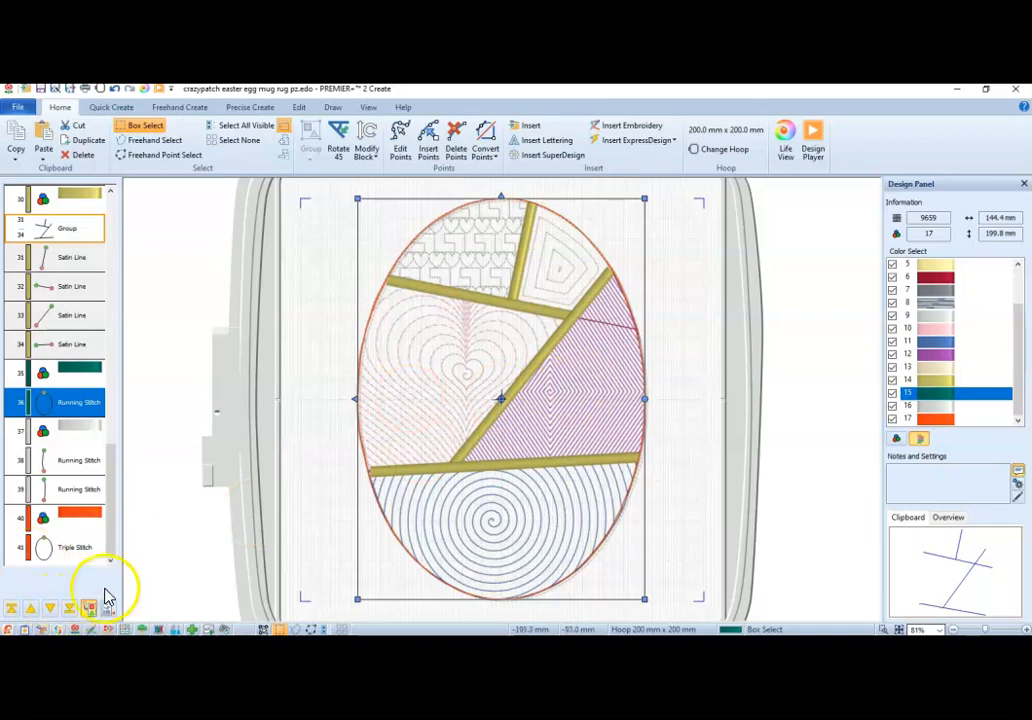
pyautogui.click(82, 550)
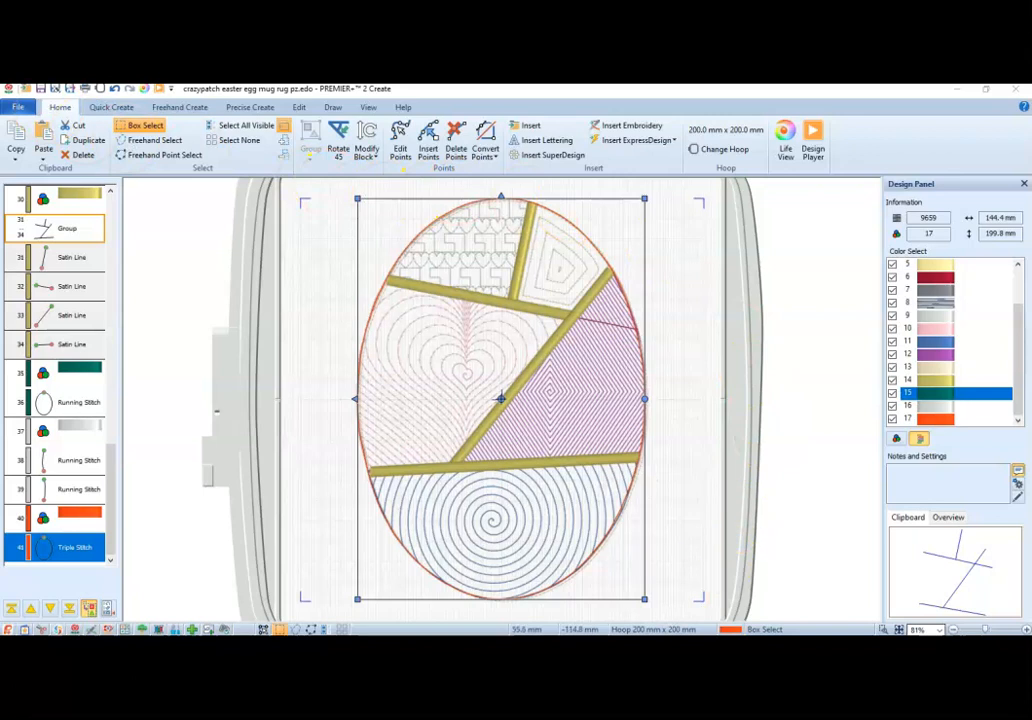
pyautogui.click(14, 110)
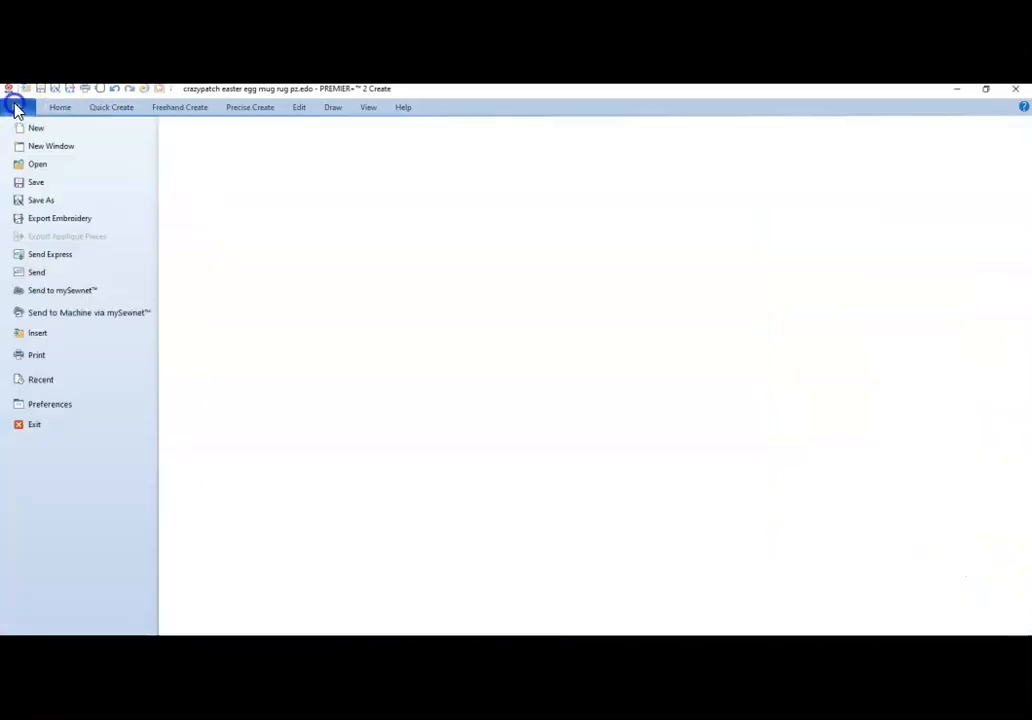
pyautogui.click(60, 203)
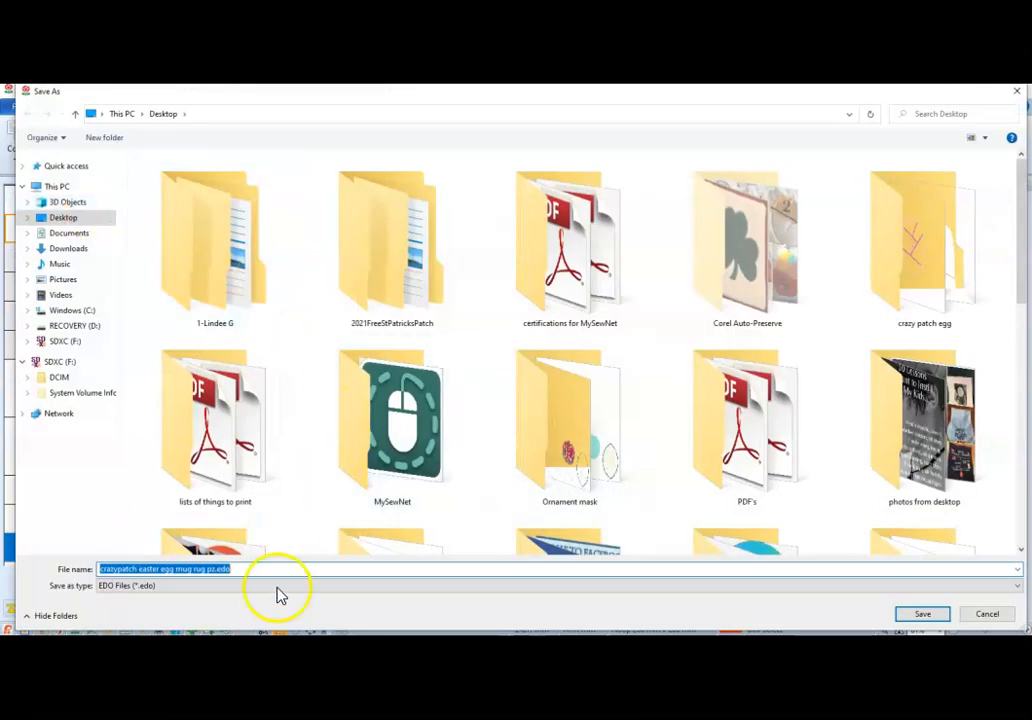
pyautogui.moveTo(1019, 190); pyautogui.dragTo(783, 440)
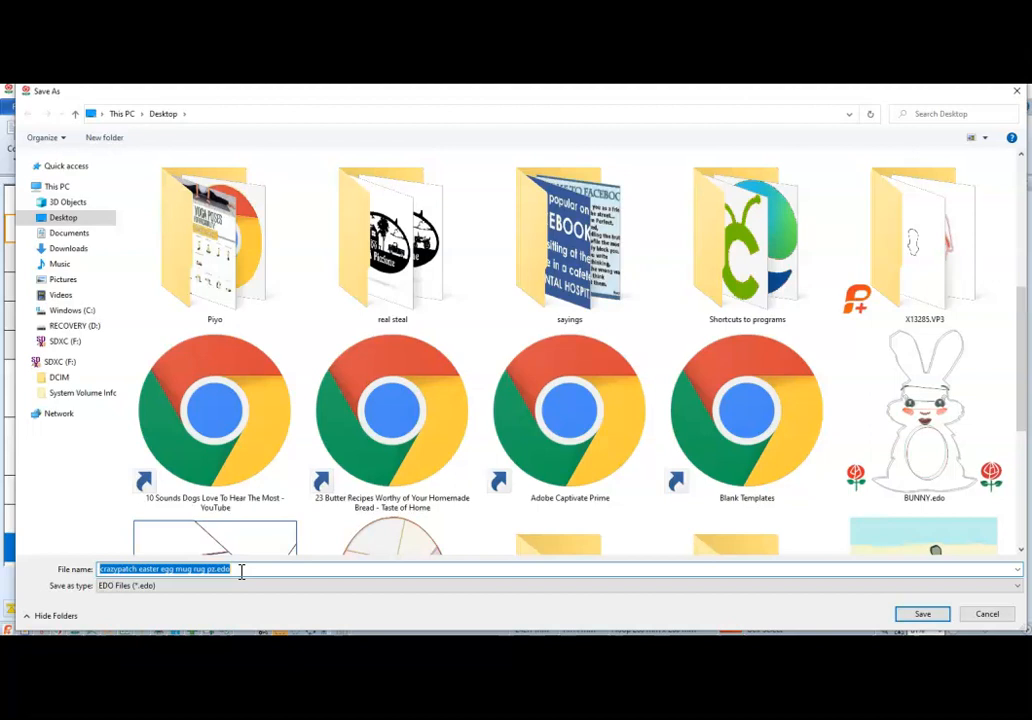
pyautogui.click(988, 614)
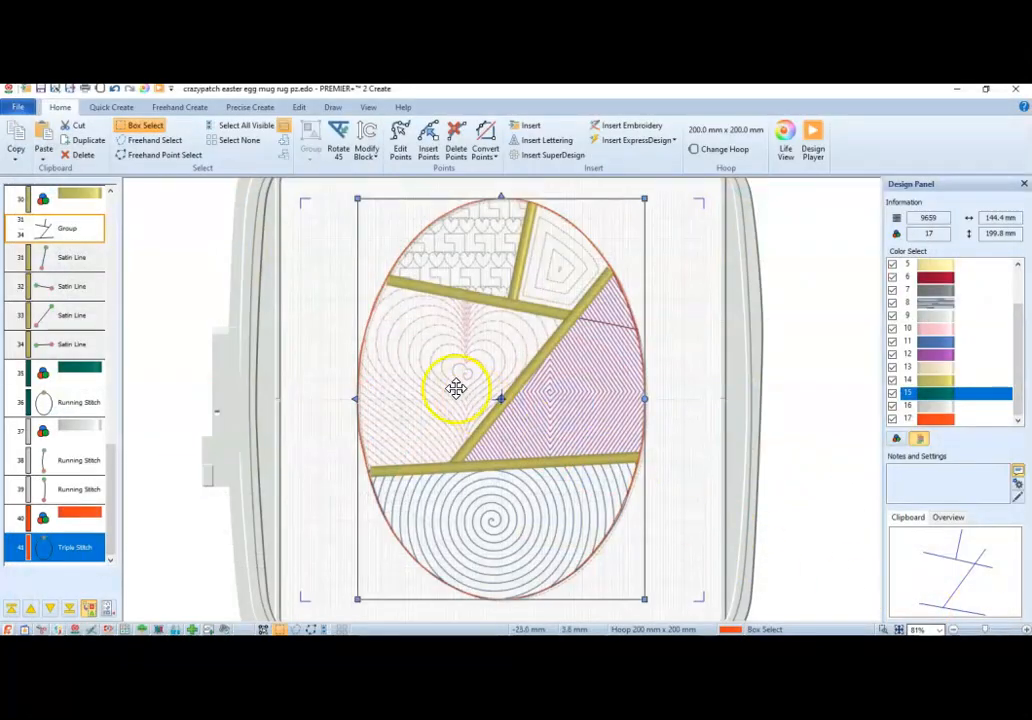
pyautogui.click(18, 107)
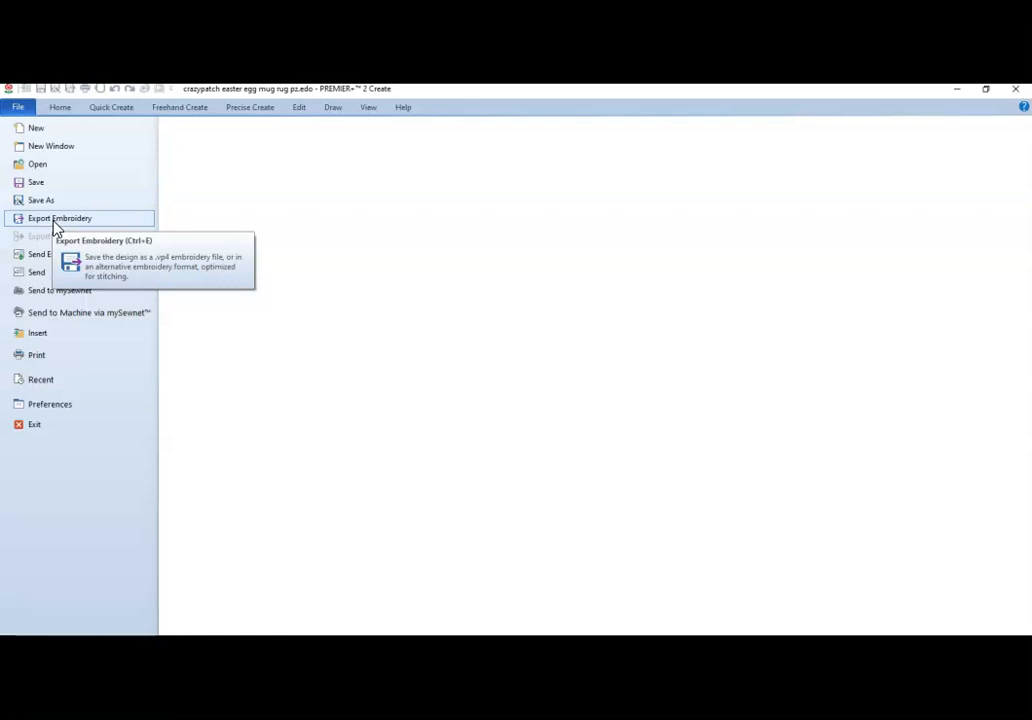
pyautogui.click(19, 110)
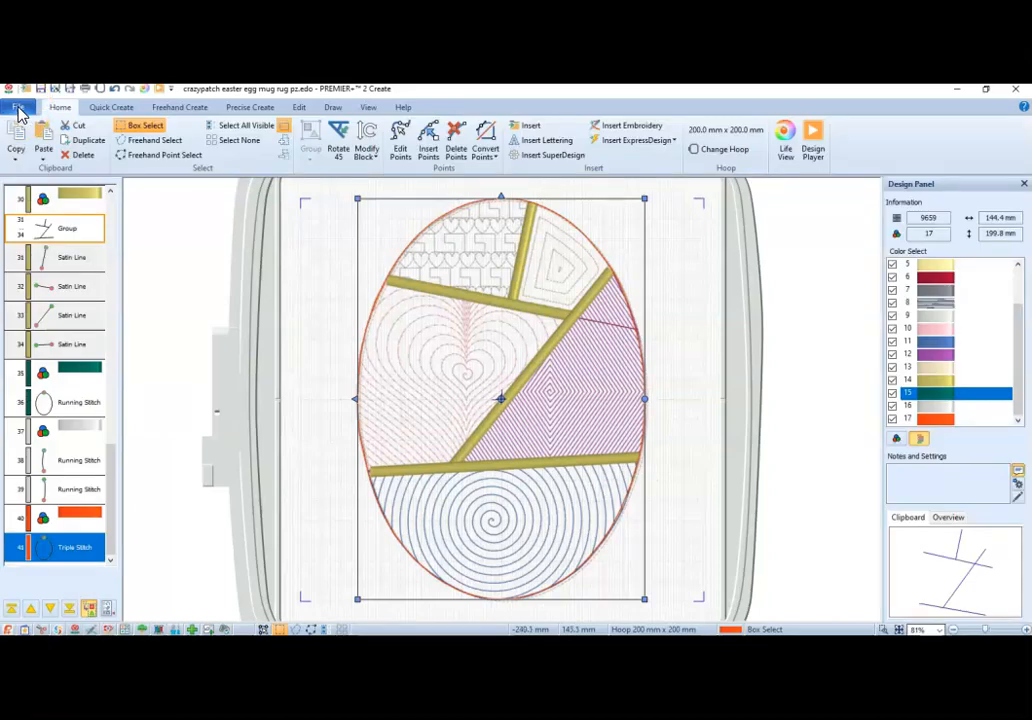
# Start a new design in the ExpressDesign Wizard with Load Existing Design as the design type.
pyautogui.click(19, 110)
pyautogui.click(31, 130)
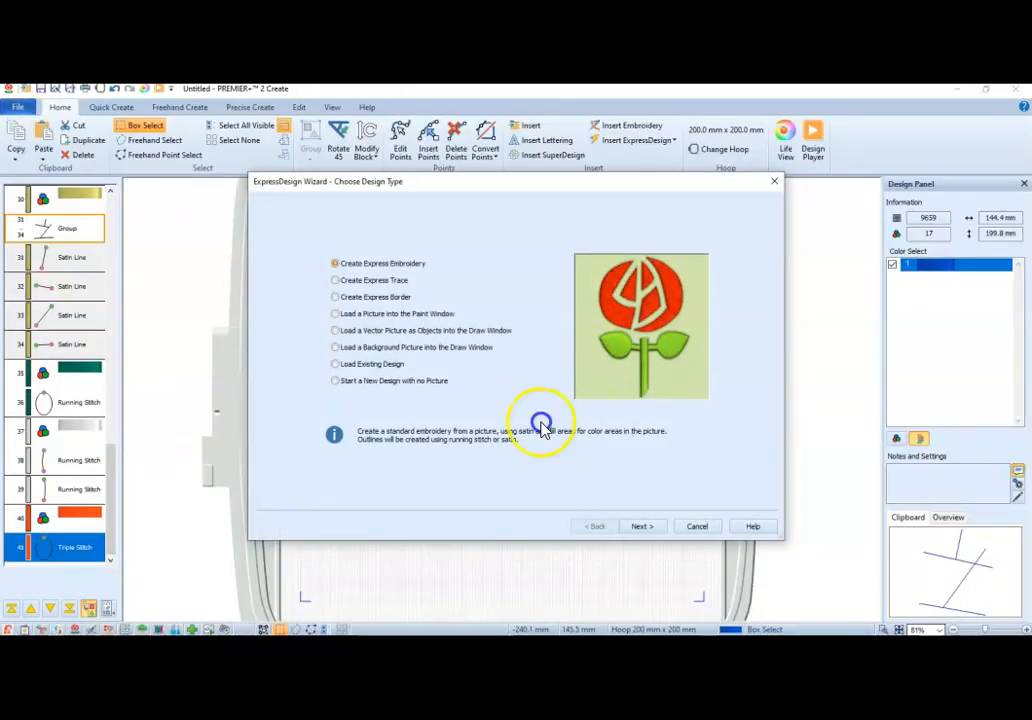
pyautogui.click(336, 365)
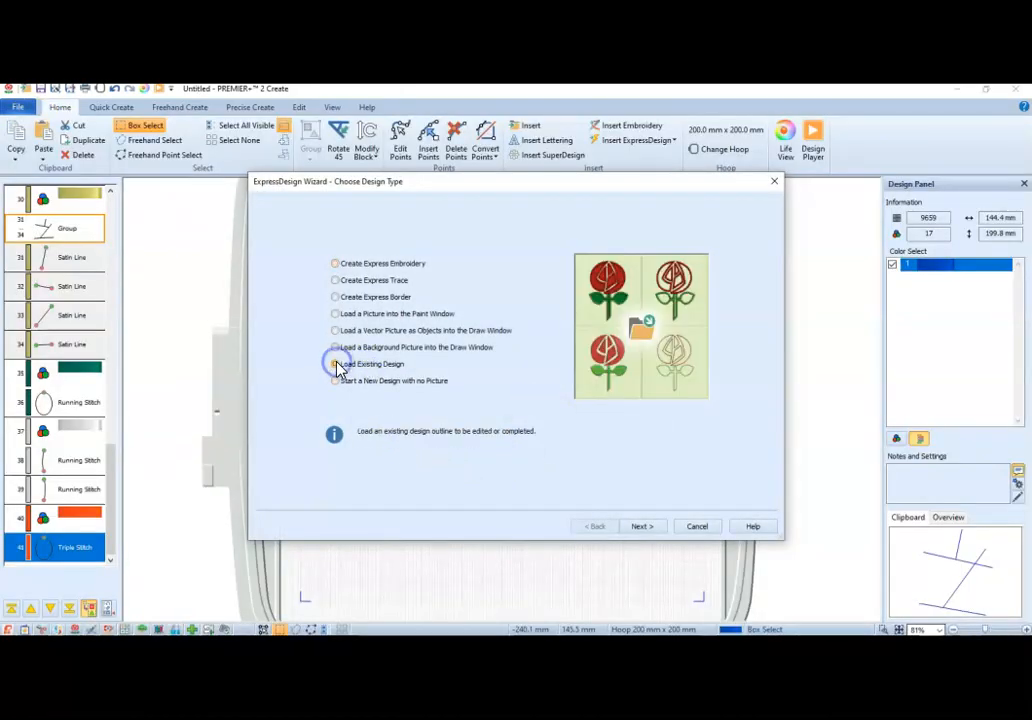